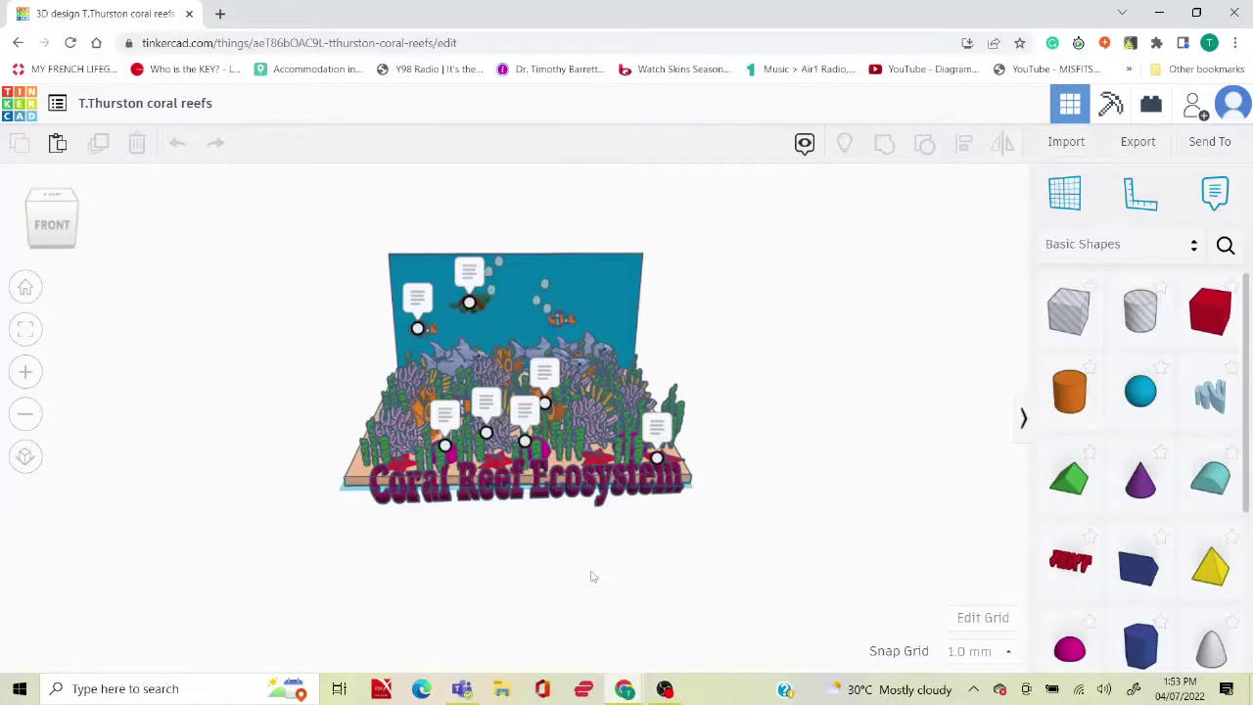
Orbit and zoom around the finished coral reef model to inspect it.
right_drag(627, 594, 574, 598)
scroll(574, 599, up, 1)
scroll(574, 598, down, 1)
scroll(574, 598, up, 2)
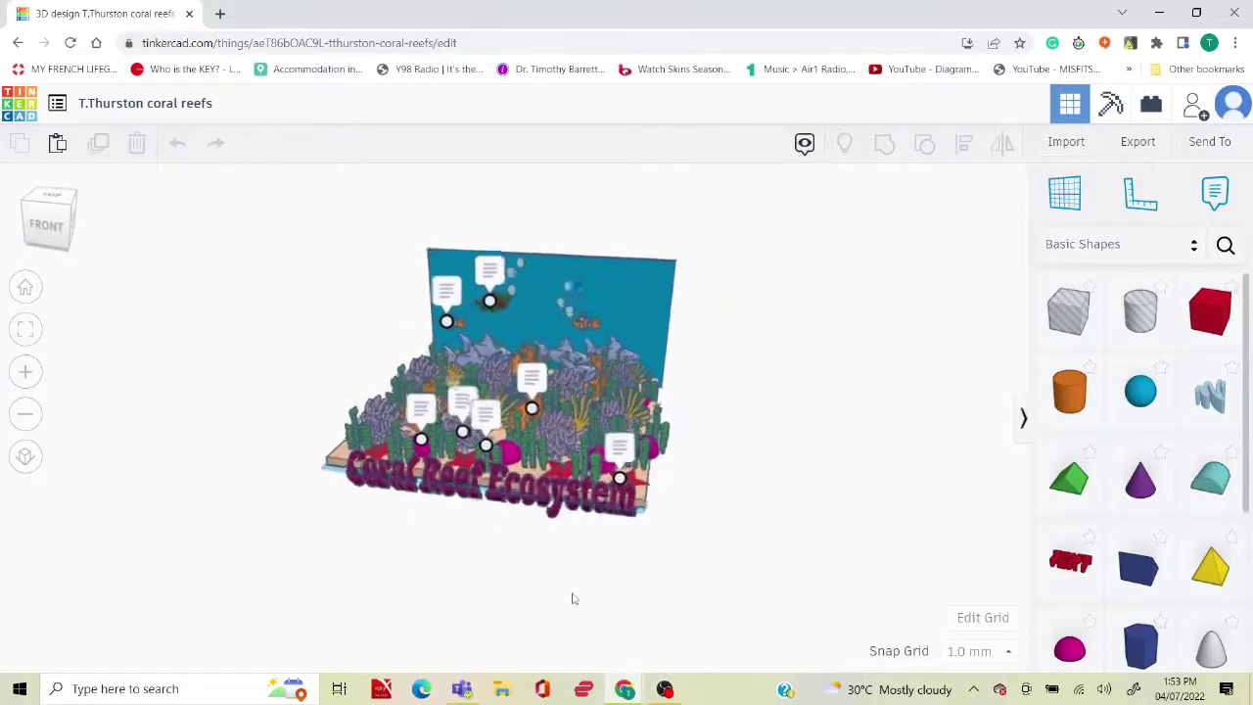
scroll(574, 598, up, 4)
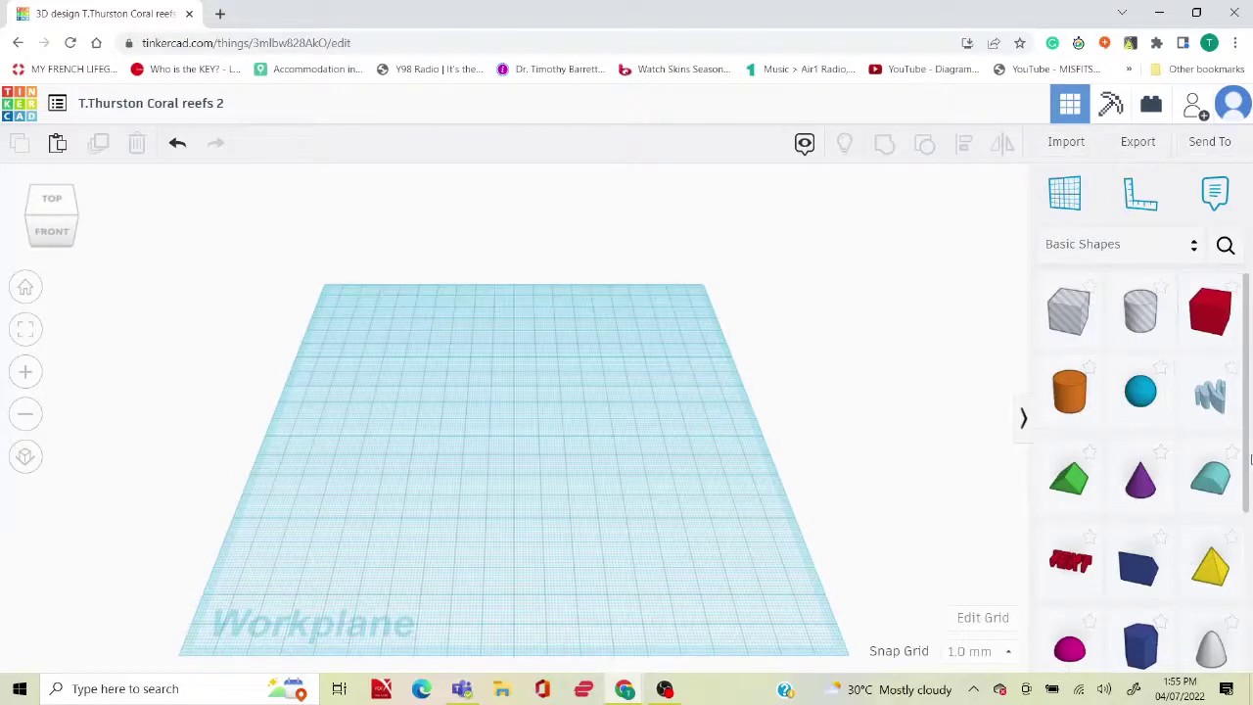
Place a new box at the back-left corner and stretch it across the whole workplane.
scroll(1224, 431, down, 1)
scroll(1219, 392, up, 1)
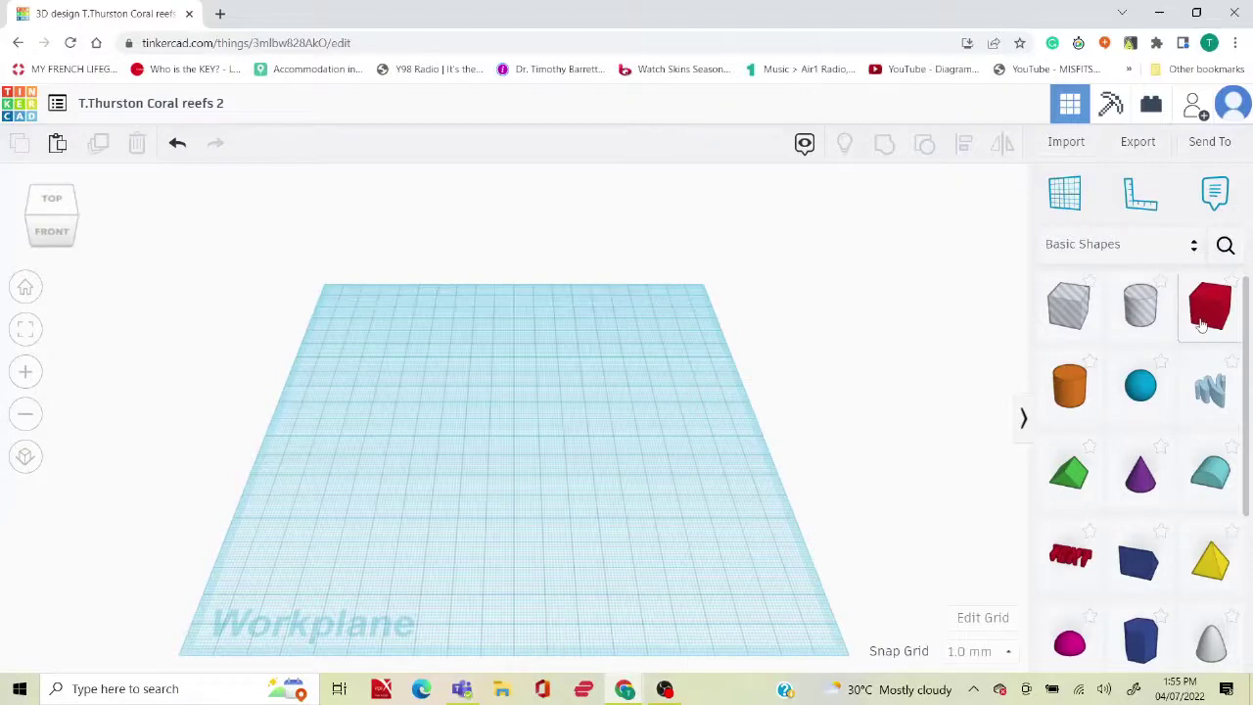
drag(1202, 326, 341, 296)
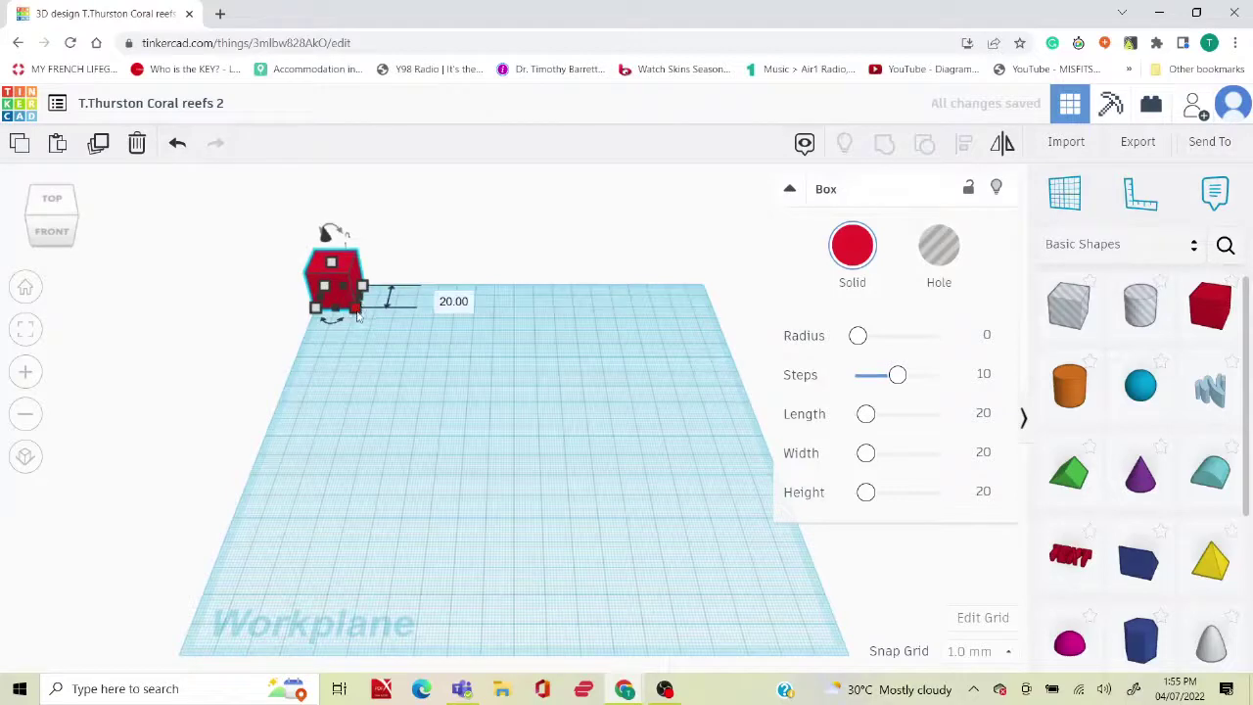
drag(358, 313, 845, 665)
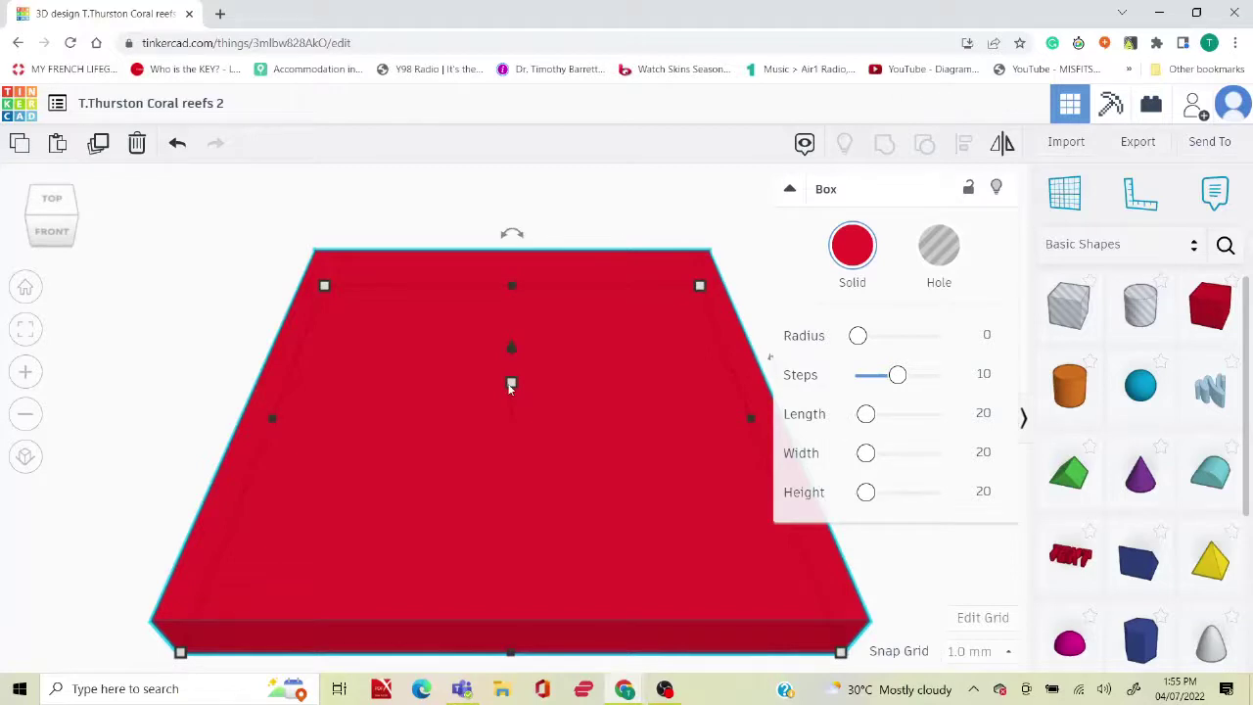
Flatten the box to 7 mm tall and colour it pale sand yellow.
click(510, 386)
drag(510, 392, 512, 421)
click(852, 256)
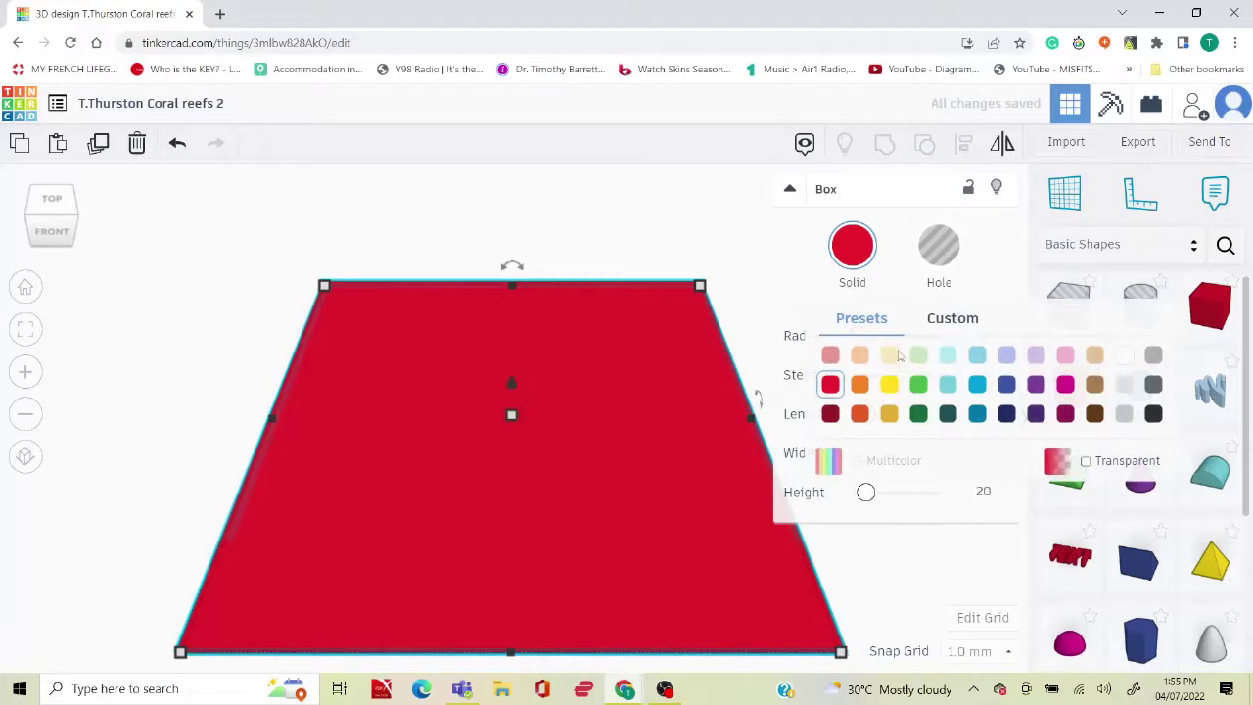
click(891, 357)
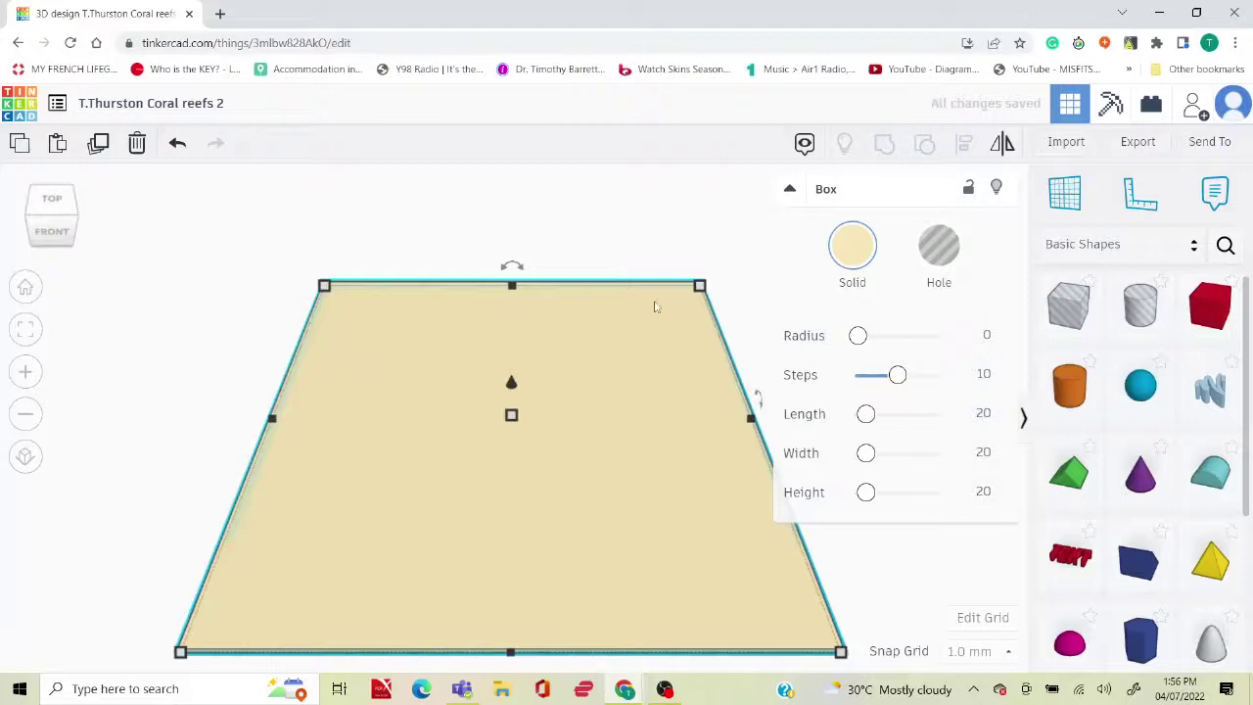
click(662, 268)
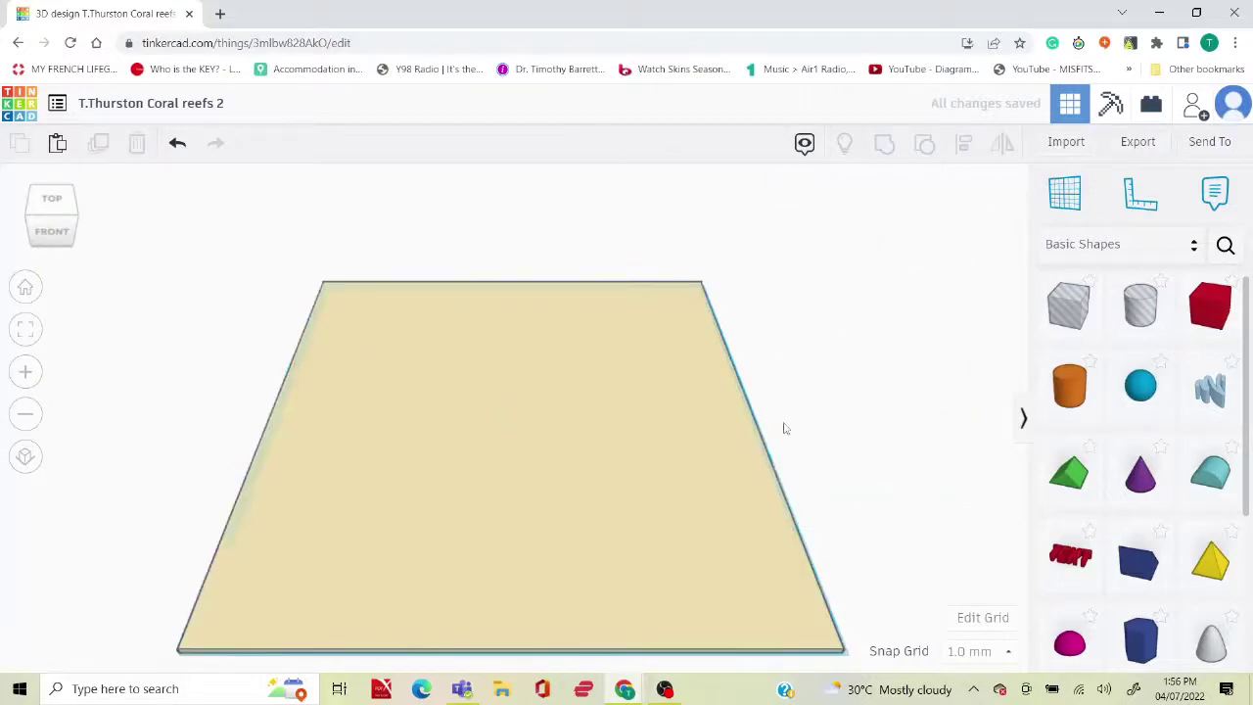
mouse_move(783, 428)
right_down()
mouse_move(795, 351)
mouse_move(668, 417)
mouse_move(588, 407)
mouse_move(470, 362)
mouse_move(596, 414)
mouse_move(792, 369)
mouse_move(822, 388)
mouse_move(761, 440)
mouse_move(782, 416)
right_up()
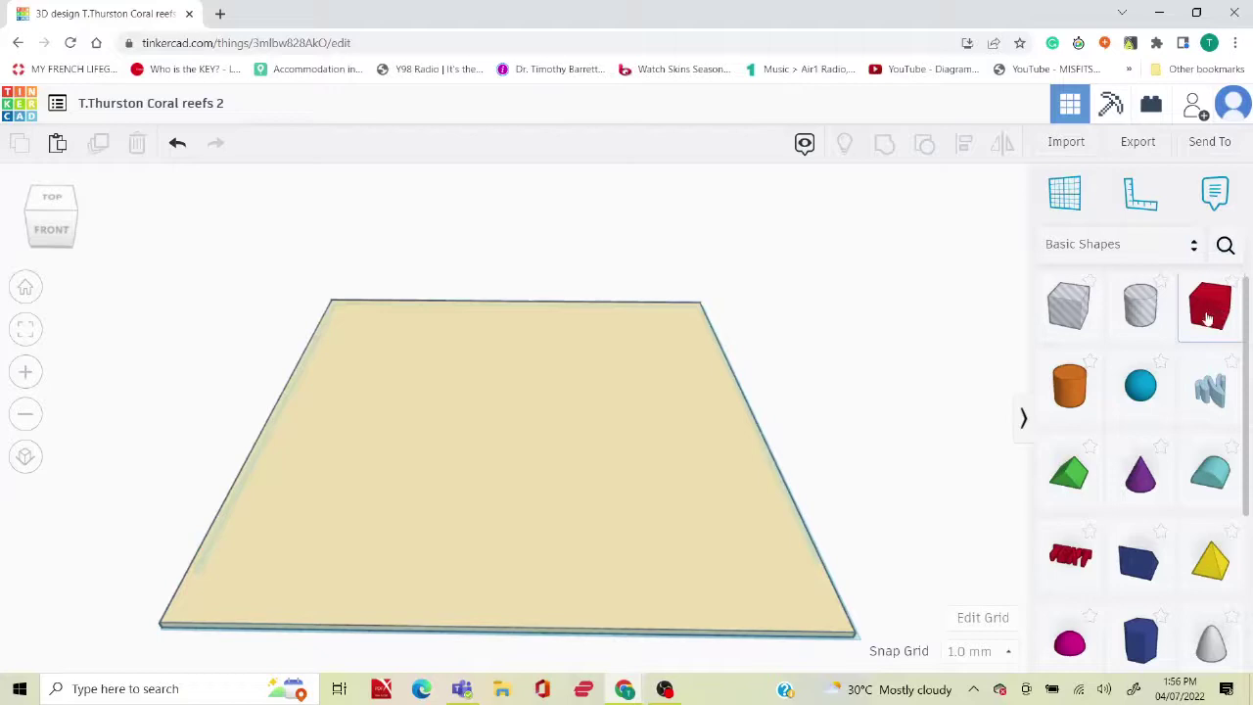
Place a thin 3 mm box along the plate's back edge, aligned with the edge.
drag(1223, 313, 352, 323)
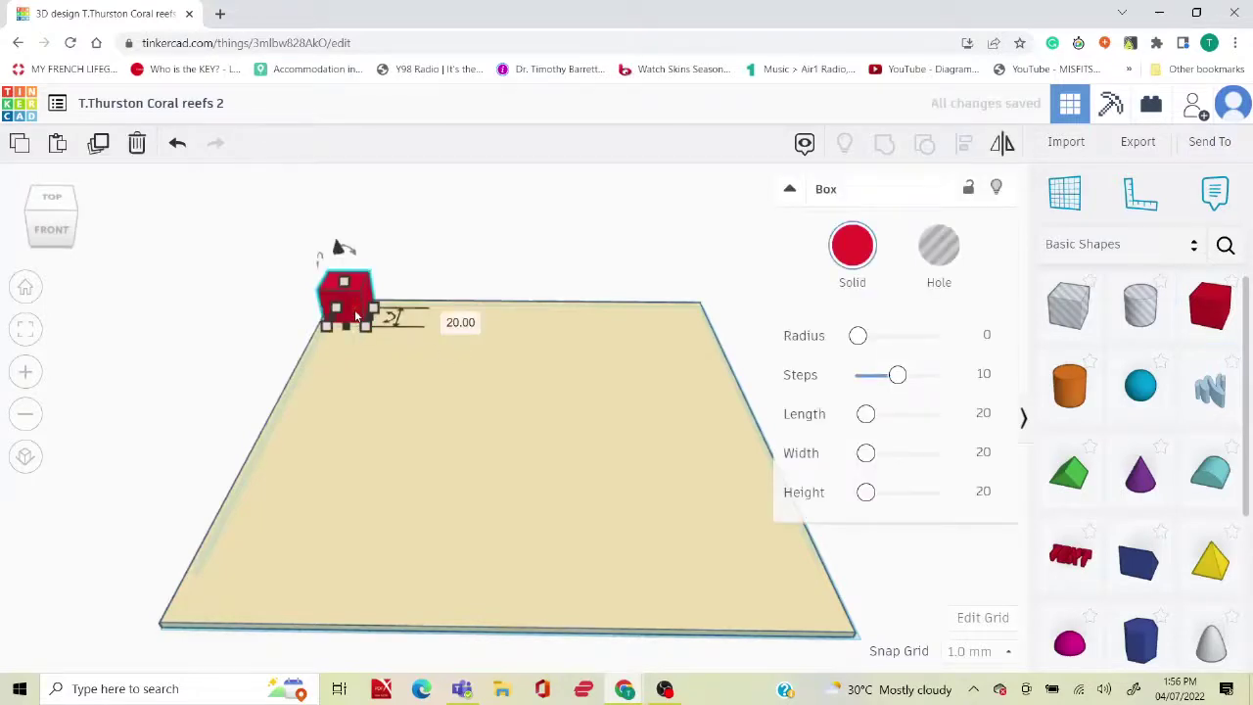
drag(365, 330, 703, 319)
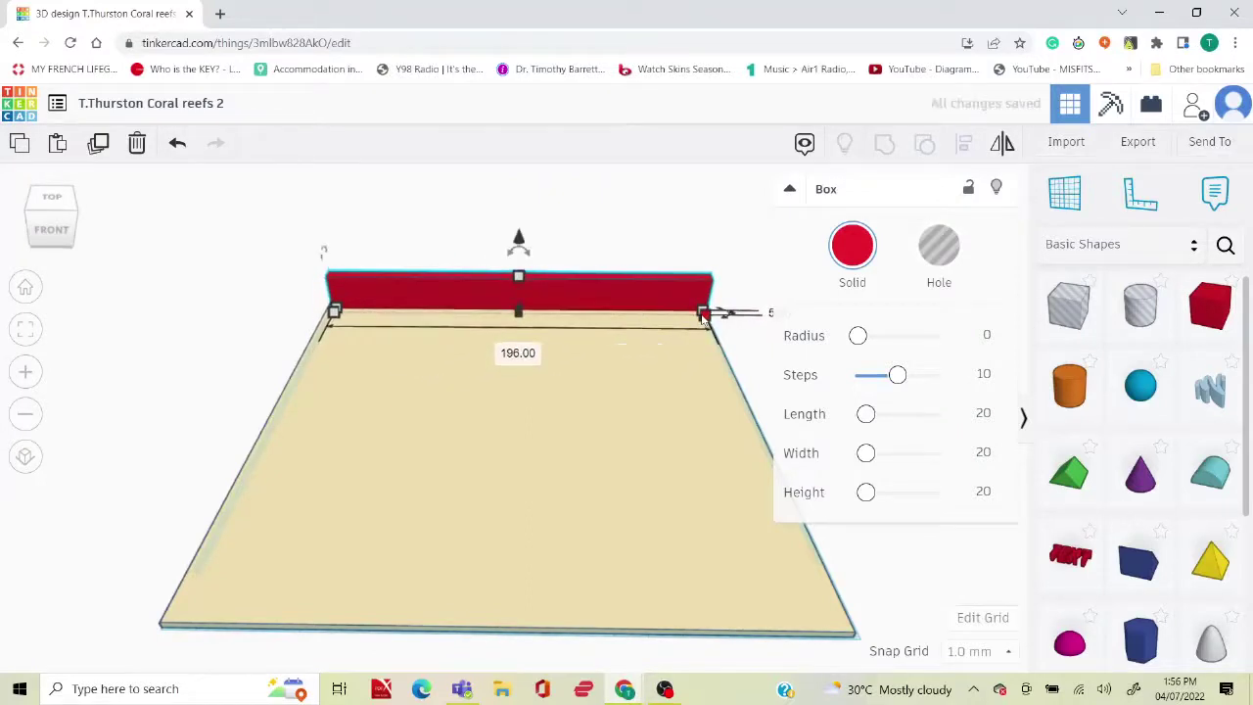
drag(332, 313, 327, 311)
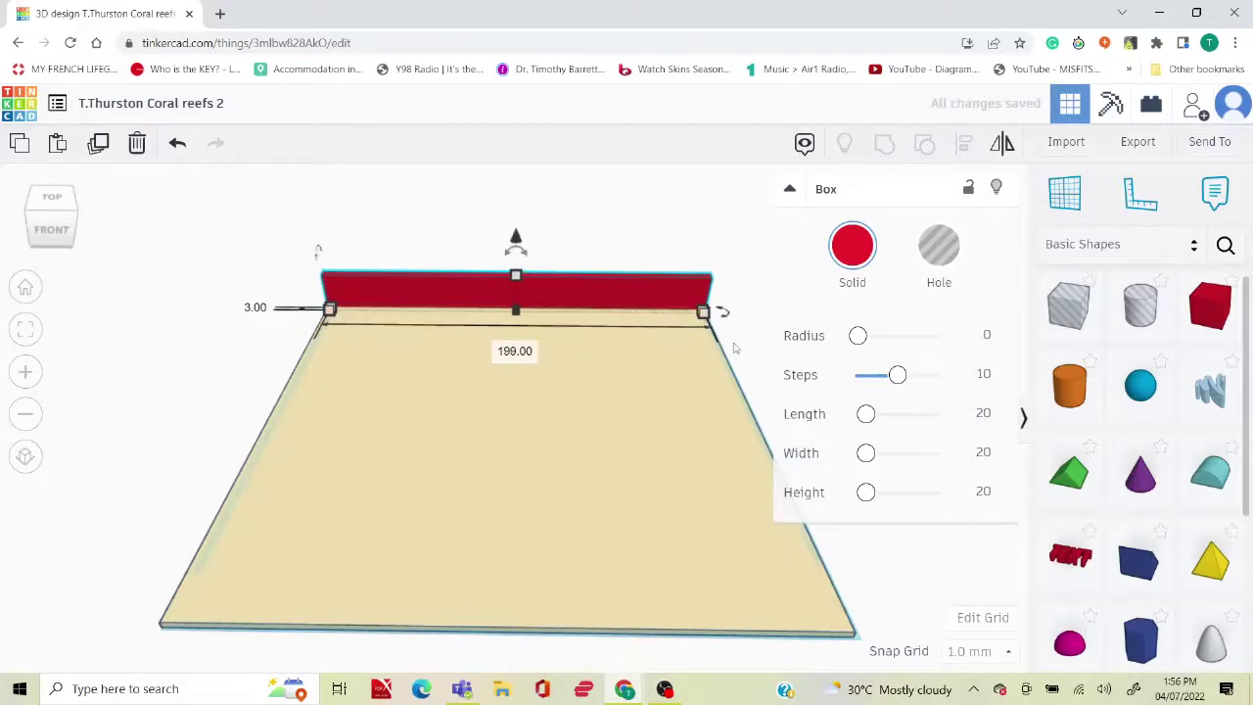
right_drag(734, 347, 355, 319)
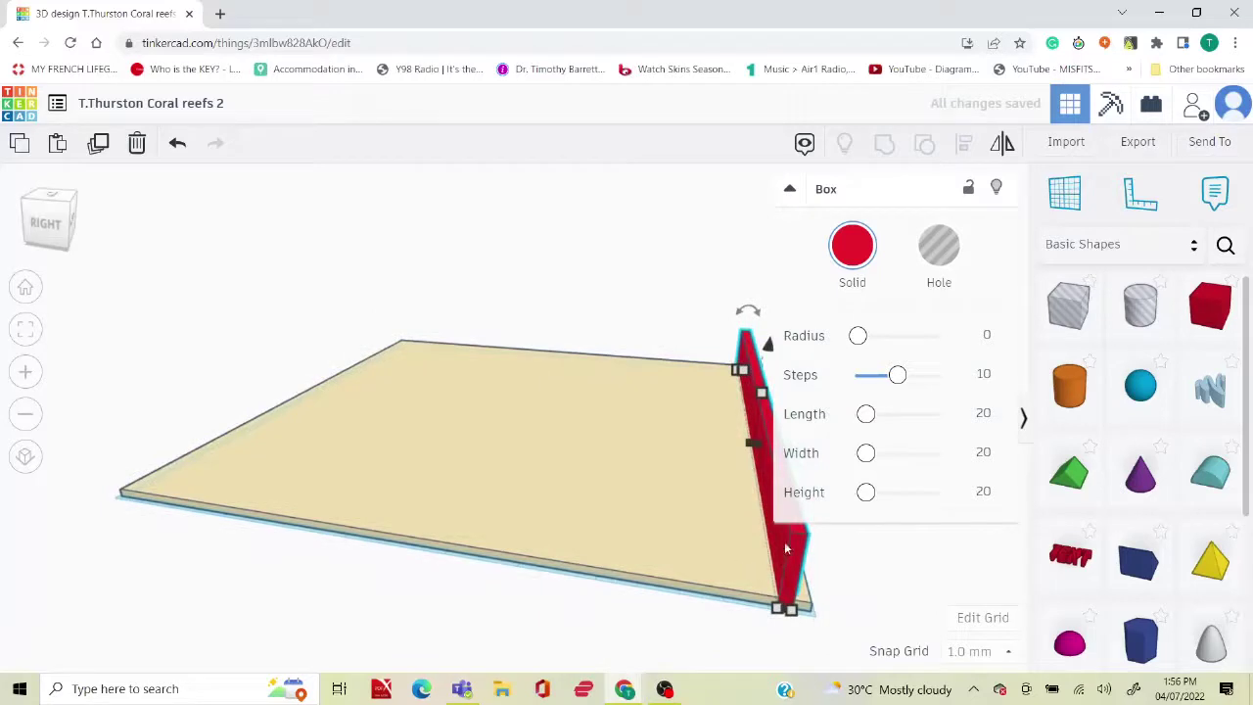
drag(794, 558, 813, 557)
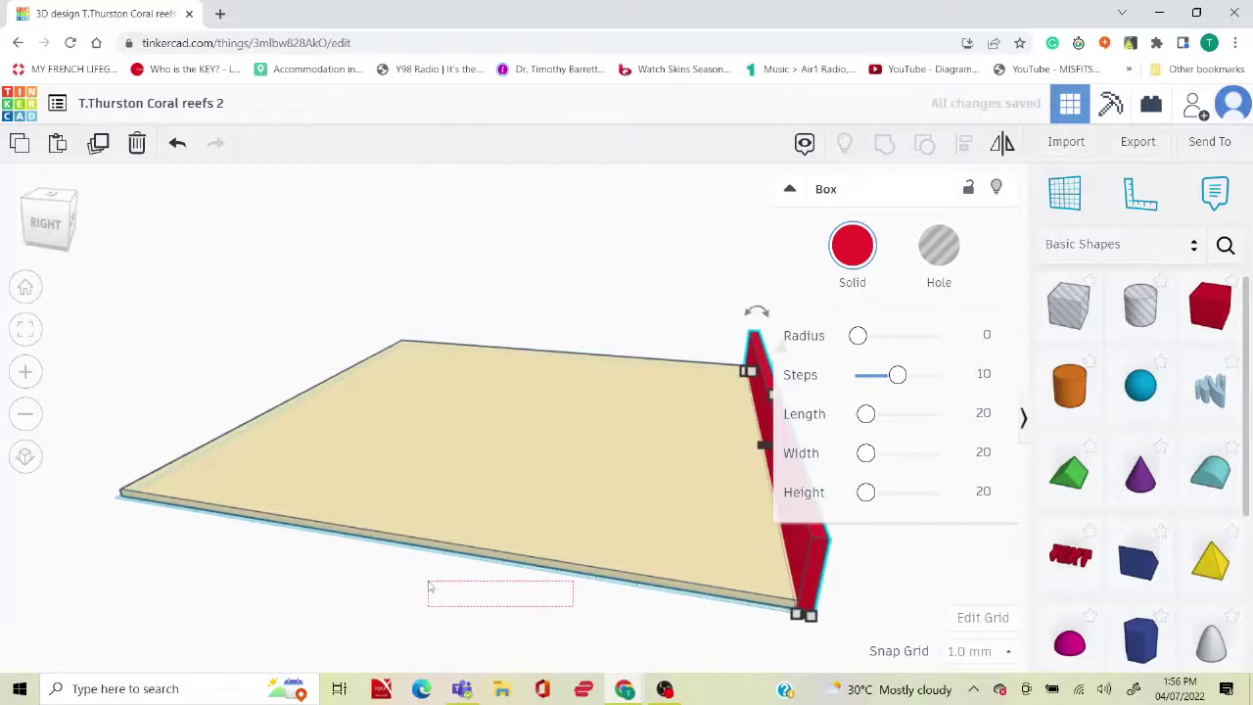
click(428, 587)
right_drag(428, 587, 420, 559)
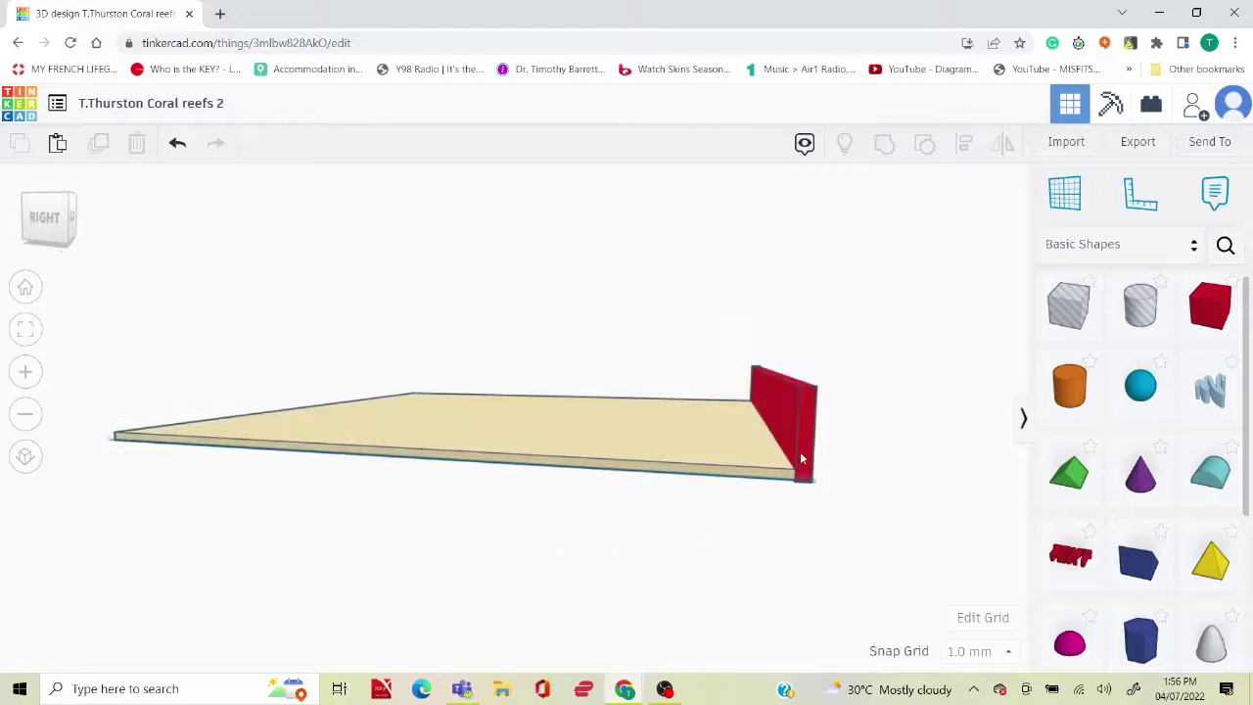
Raise the thin box into a tall wall along the back of the plate.
click(803, 441)
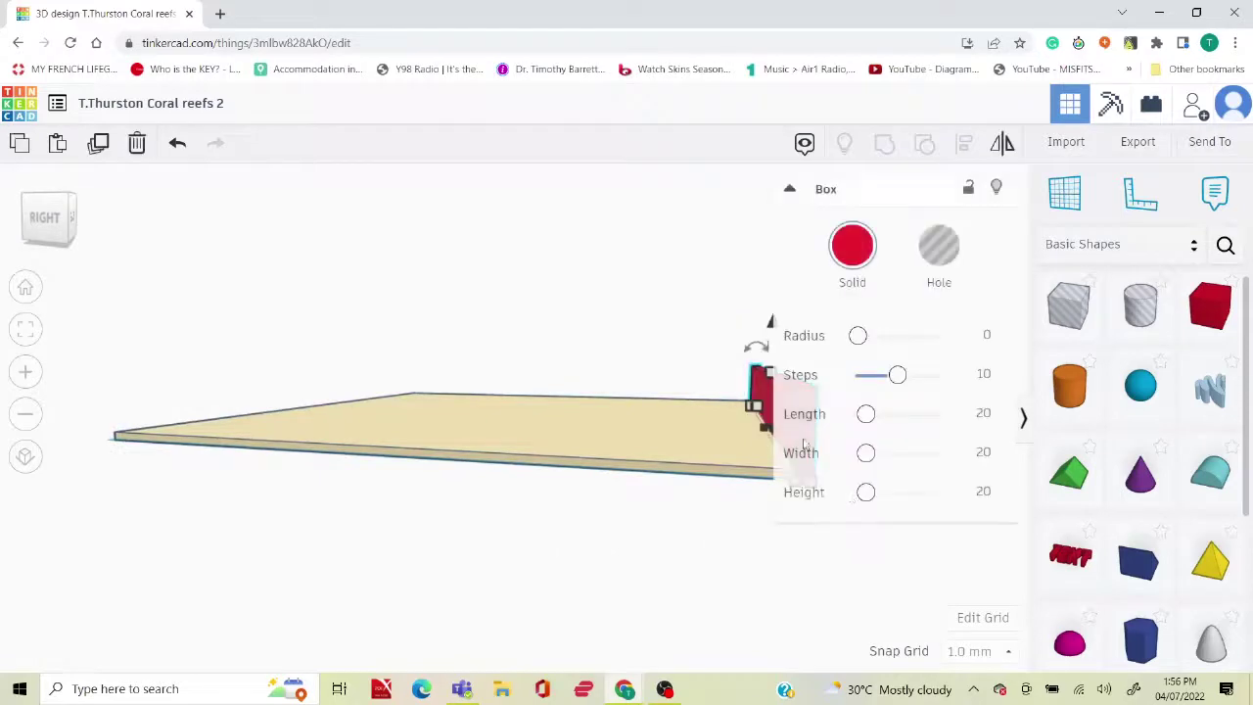
click(687, 597)
right_drag(687, 597, 684, 628)
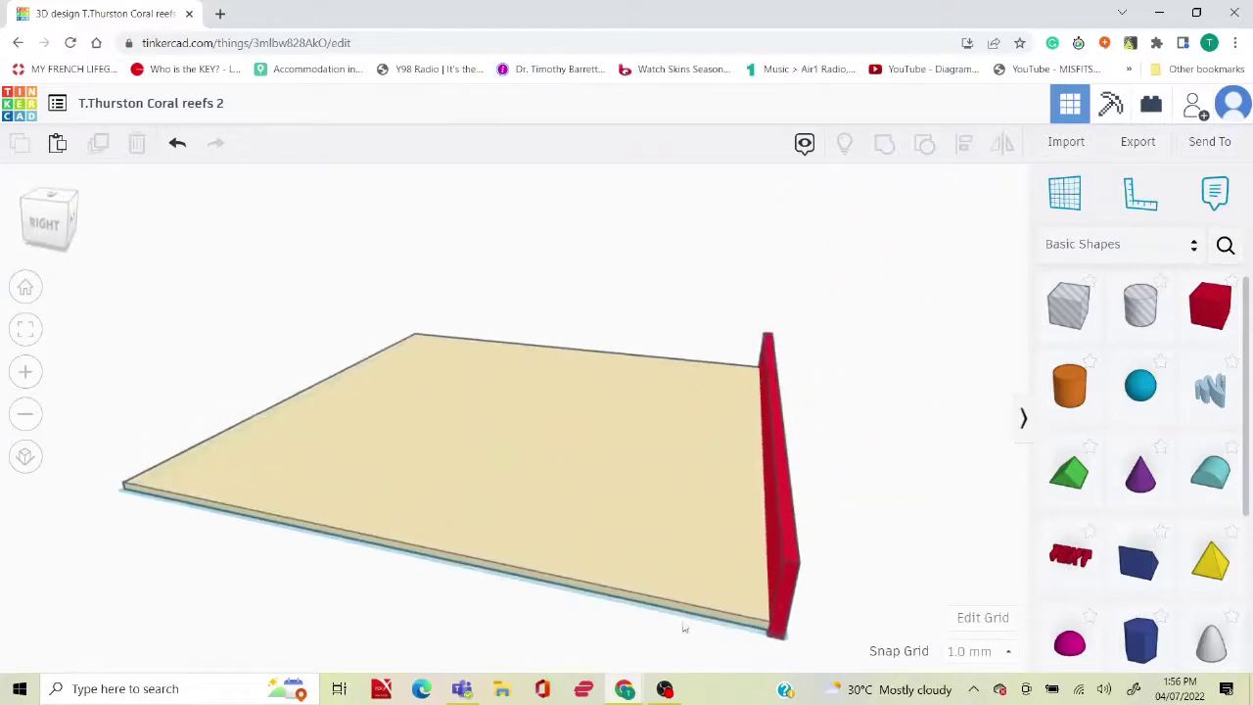
click(781, 594)
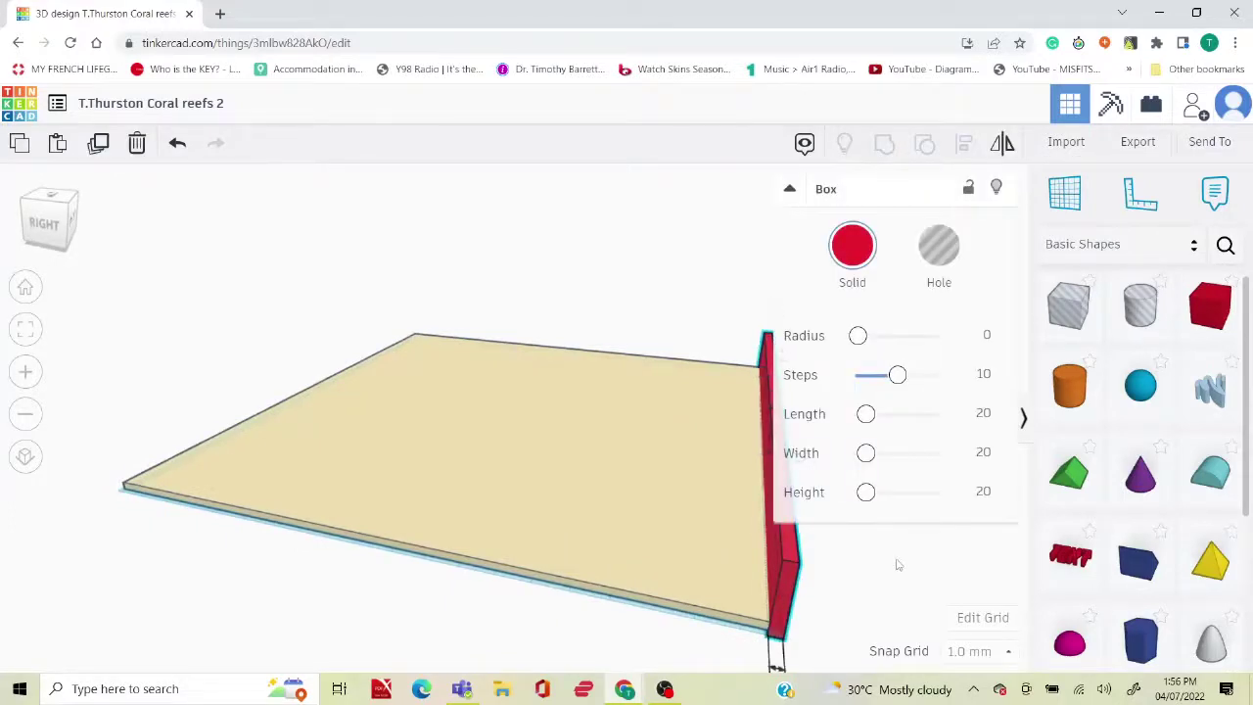
right_drag(895, 565, 744, 460)
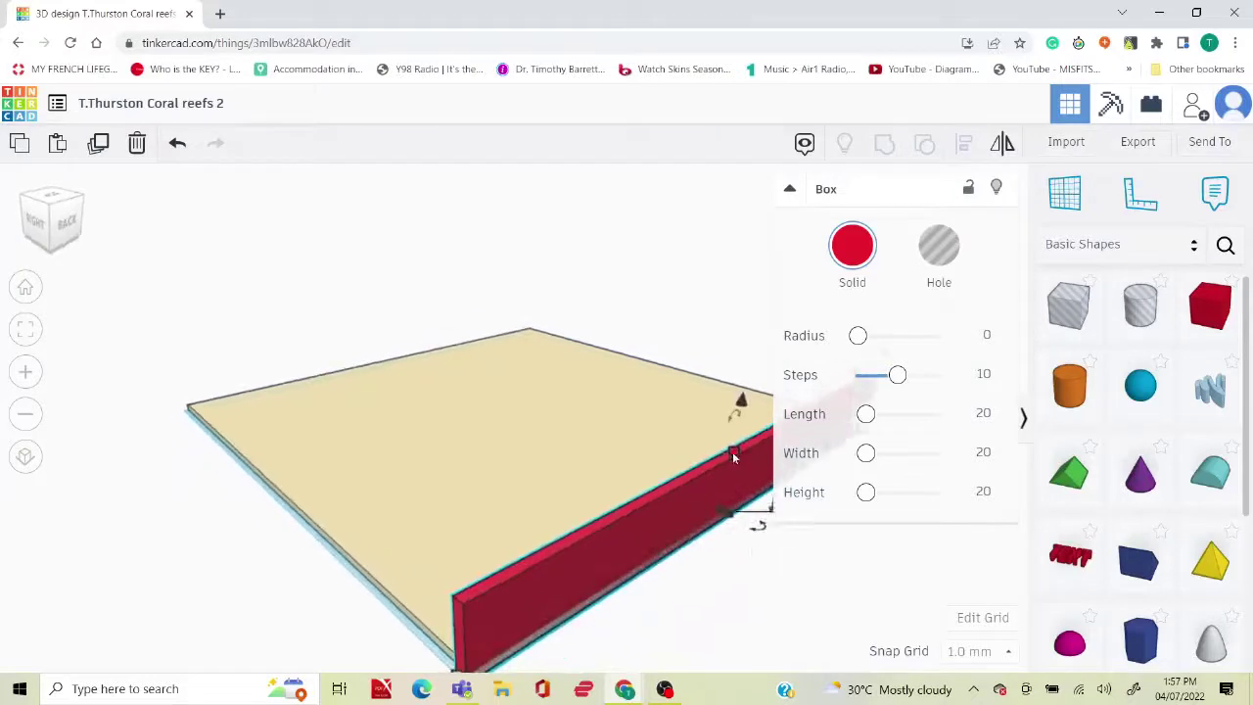
drag(732, 451, 723, 153)
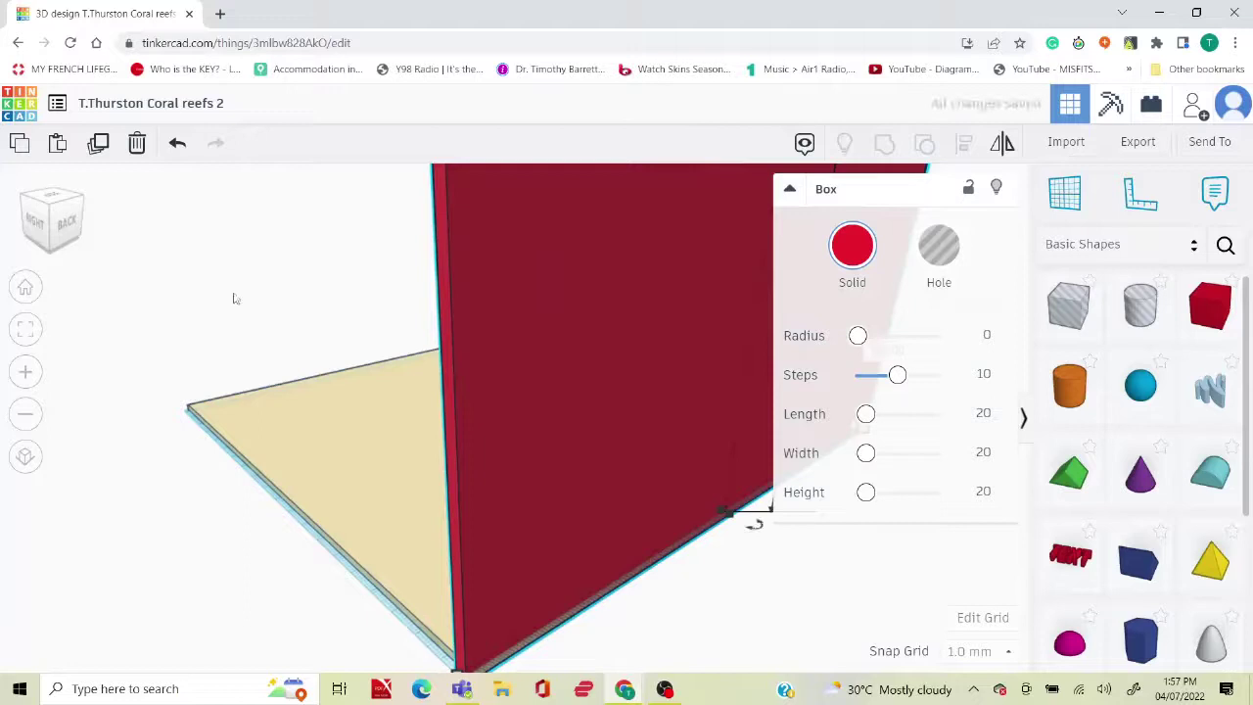
drag(233, 298, 335, 419)
click(252, 336)
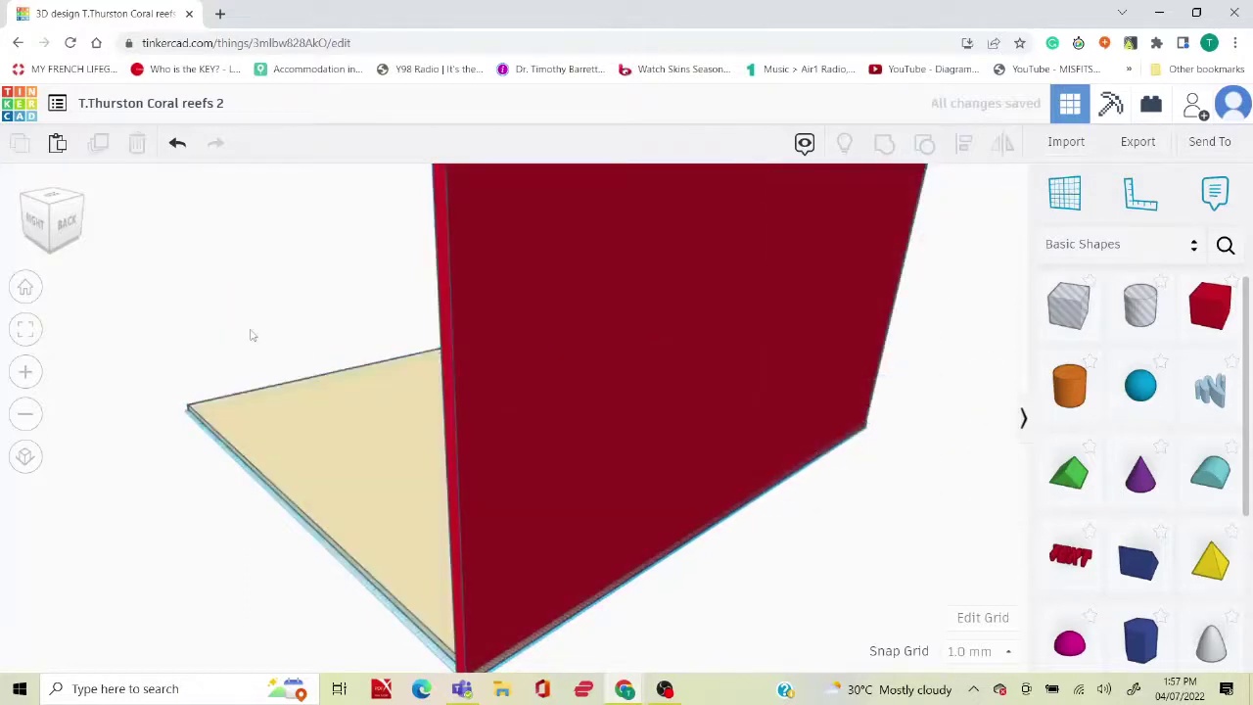
right_drag(252, 336, 764, 330)
Colour the back wall teal-blue.
click(586, 311)
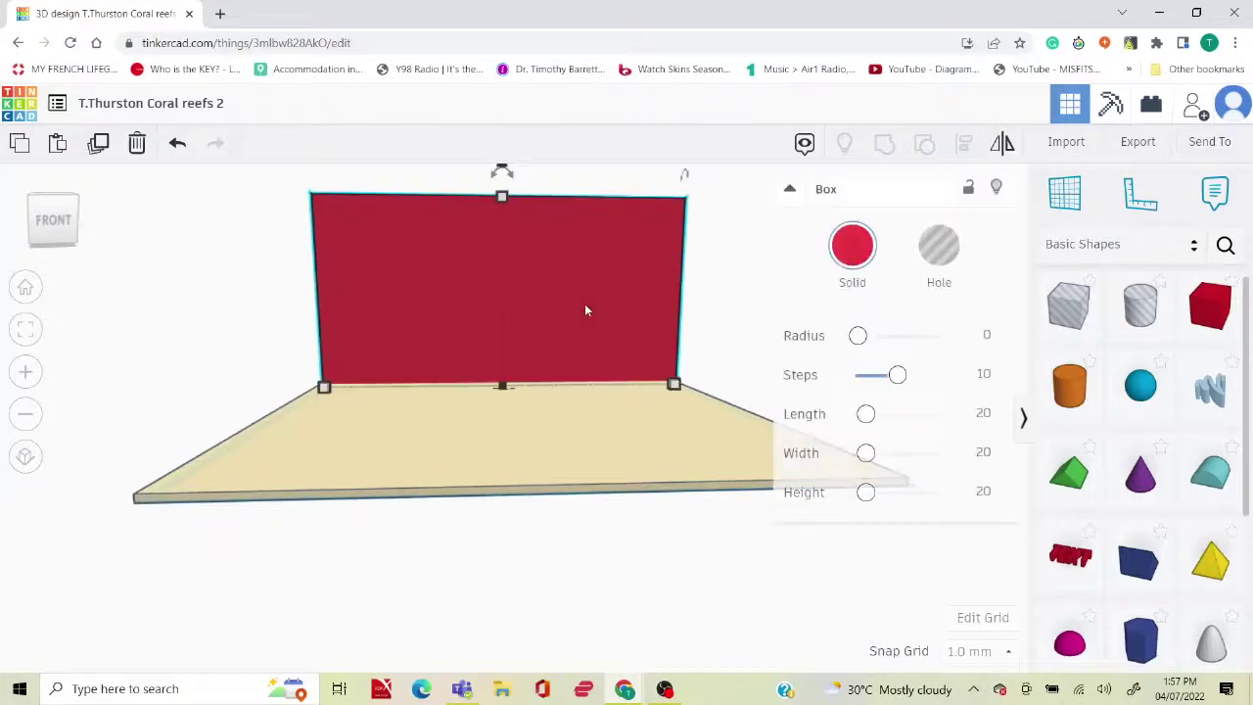
click(852, 244)
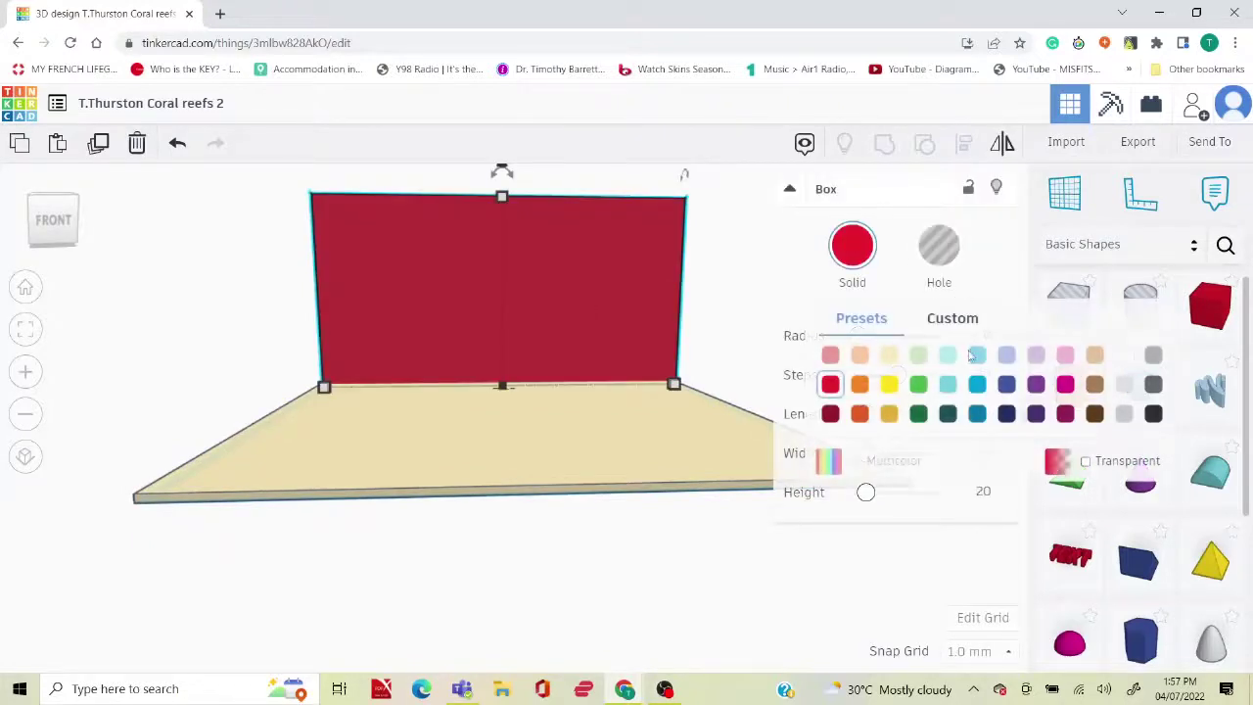
click(976, 384)
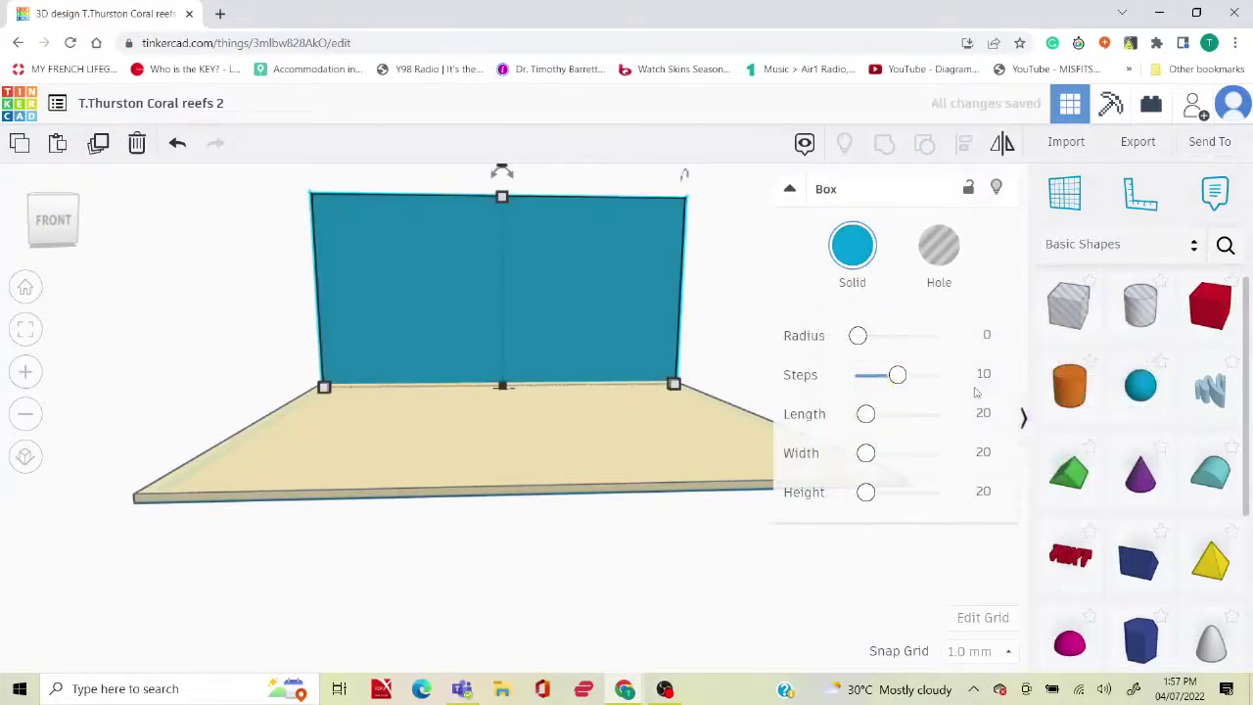
click(628, 510)
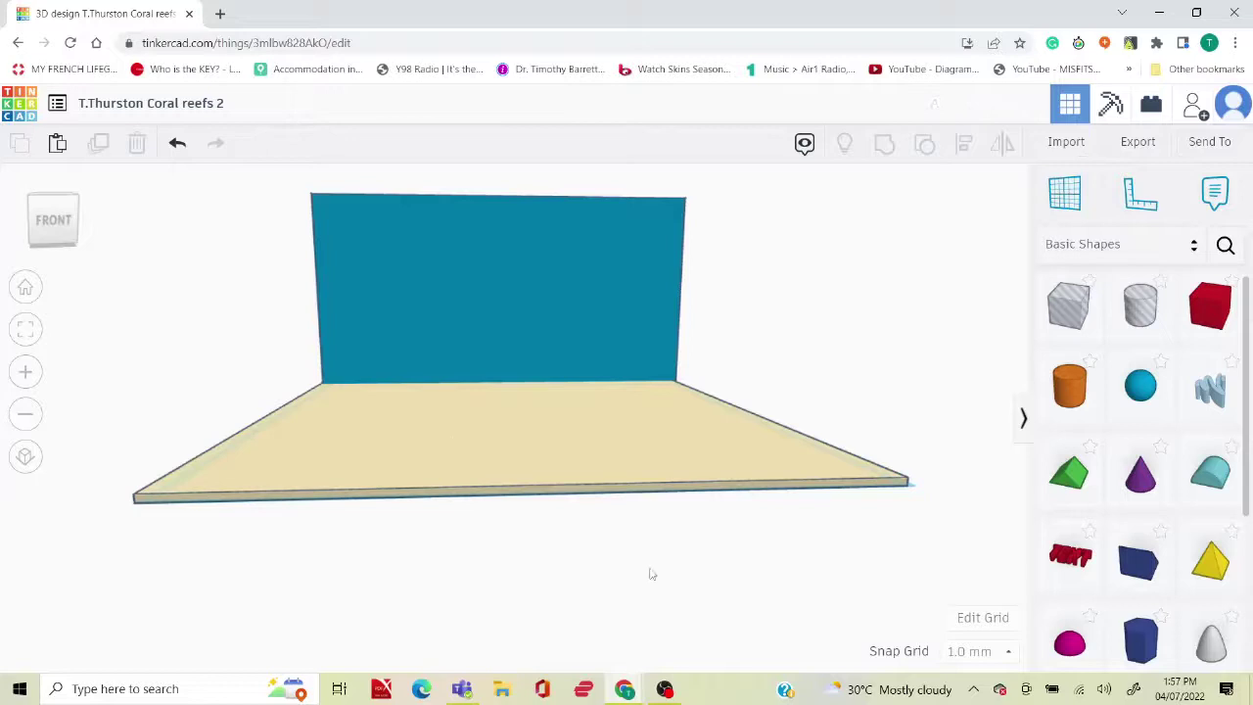
Draw wavy seaweed strands in a new Scribble shape and place it on the workplane.
mouse_move(652, 574)
right_down()
mouse_move(646, 607)
mouse_move(618, 587)
mouse_move(585, 612)
mouse_move(685, 574)
mouse_move(647, 584)
right_up()
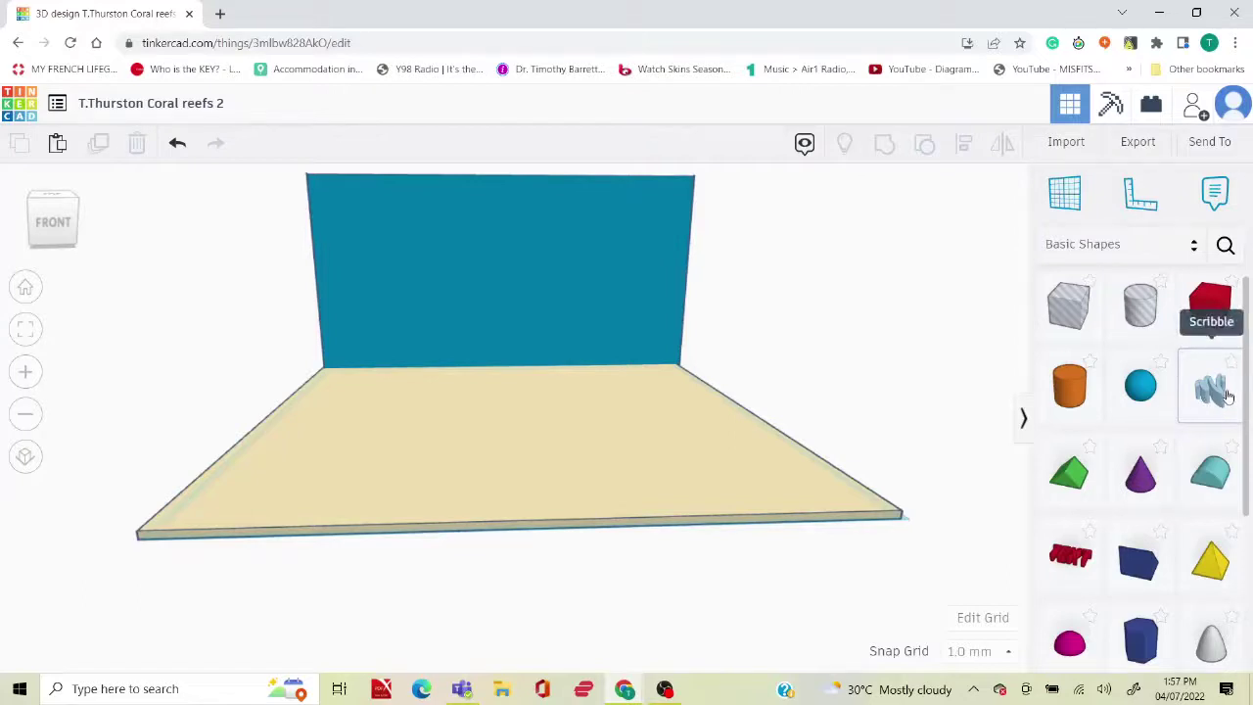
mouse_move(1221, 399)
mouse_down()
mouse_move(323, 452)
mouse_move(282, 499)
mouse_up()
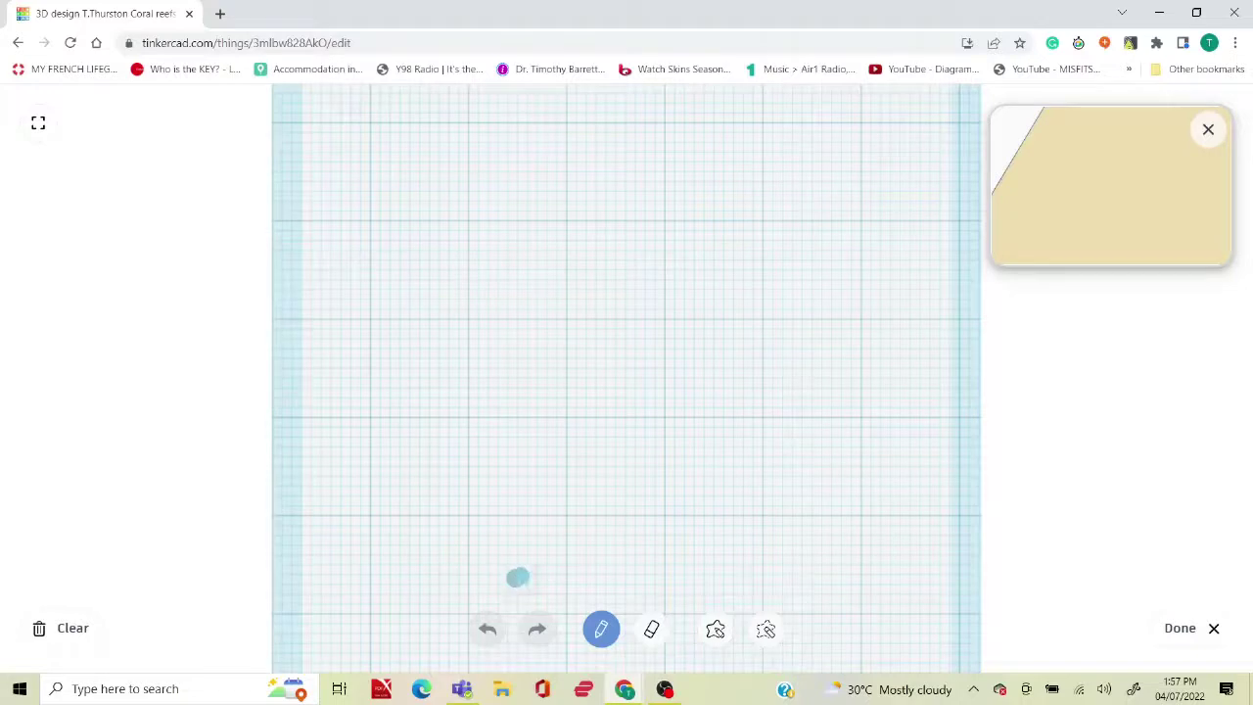
mouse_move(518, 578)
mouse_down()
mouse_move(509, 513)
mouse_move(525, 497)
mouse_move(513, 468)
mouse_up()
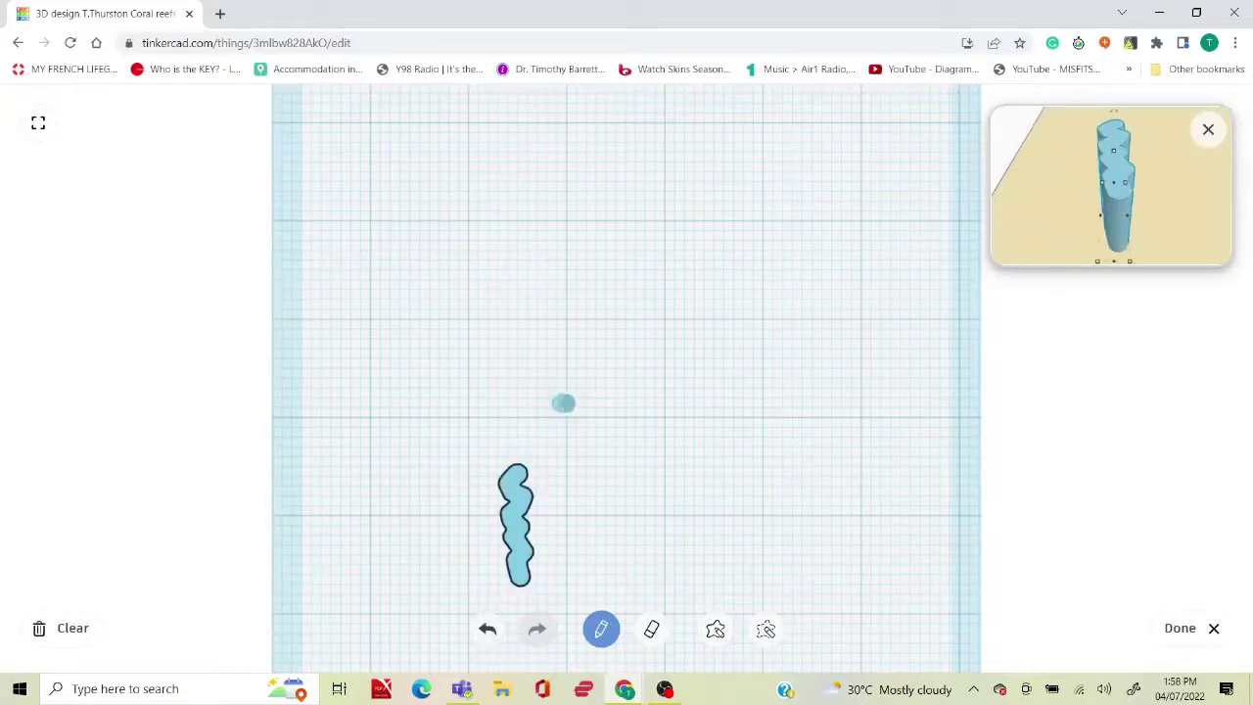
mouse_move(564, 404)
mouse_down()
mouse_move(583, 438)
mouse_move(568, 460)
mouse_move(592, 474)
mouse_move(567, 498)
mouse_move(586, 529)
mouse_move(570, 544)
mouse_move(591, 551)
mouse_move(572, 574)
mouse_move(649, 564)
mouse_move(634, 556)
mouse_move(648, 485)
mouse_move(634, 479)
mouse_move(635, 449)
mouse_up()
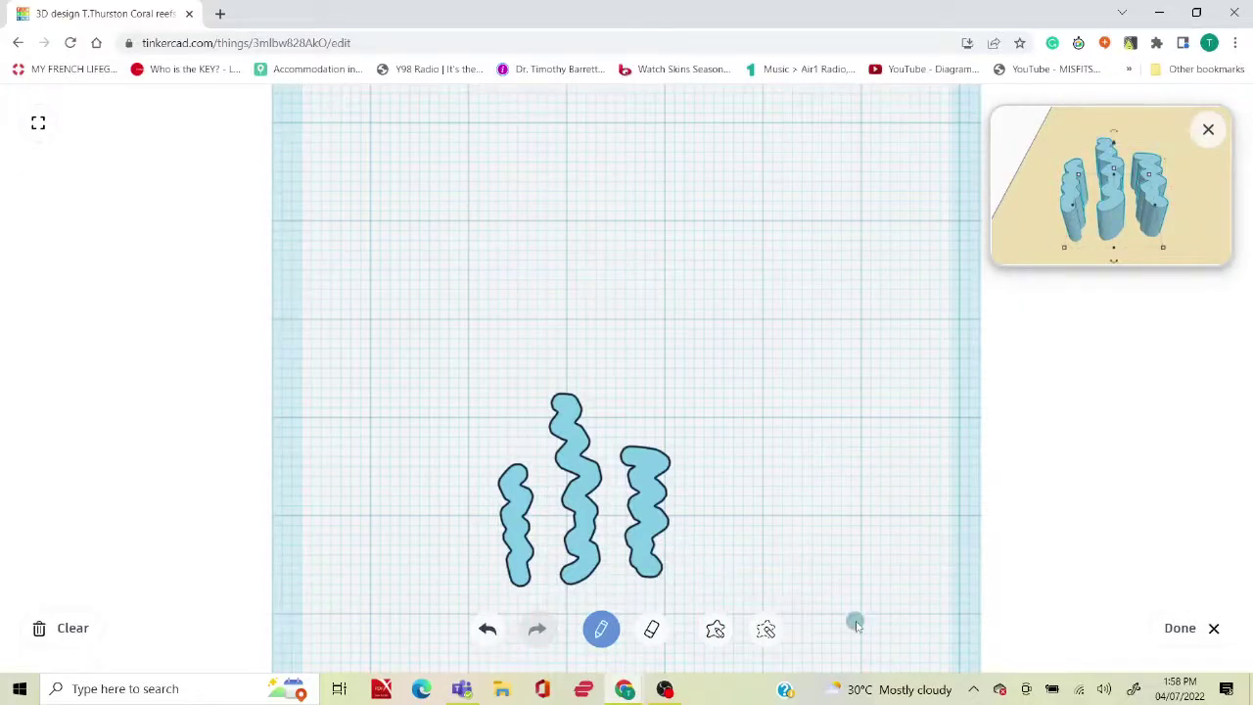
click(1185, 629)
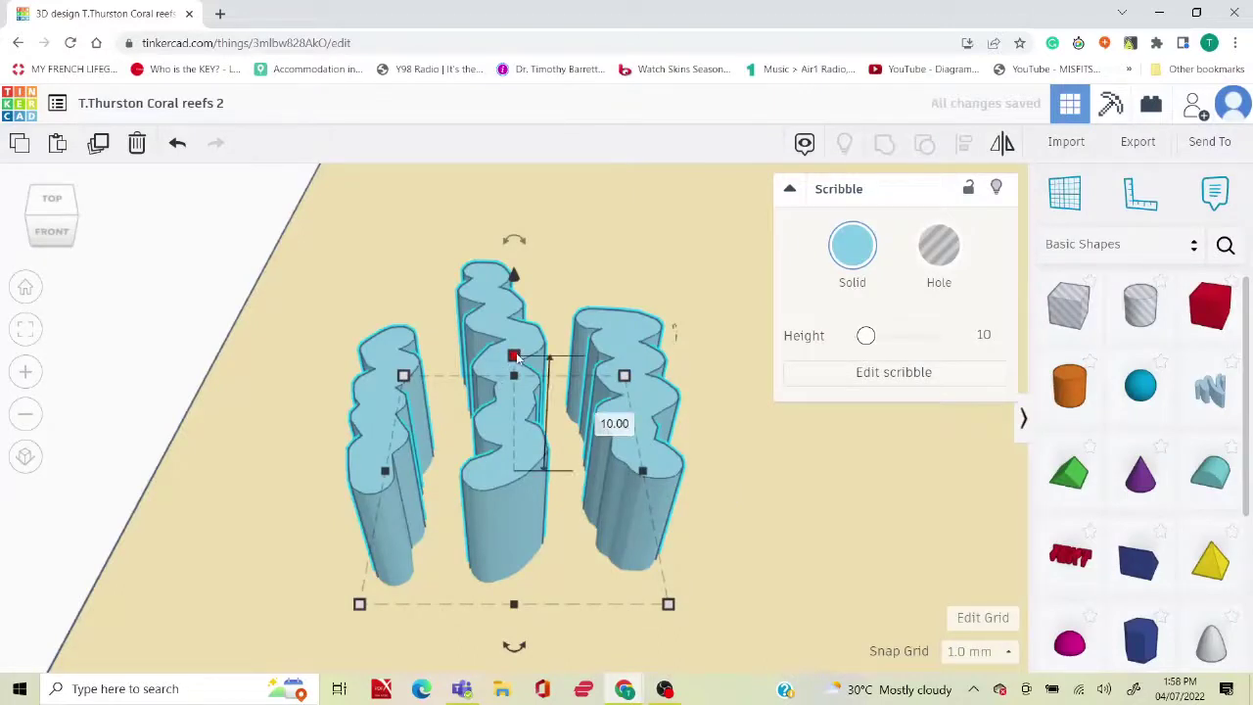
Flatten and narrow the seaweed, then rotate it 90° to stand upright.
drag(518, 358, 522, 456)
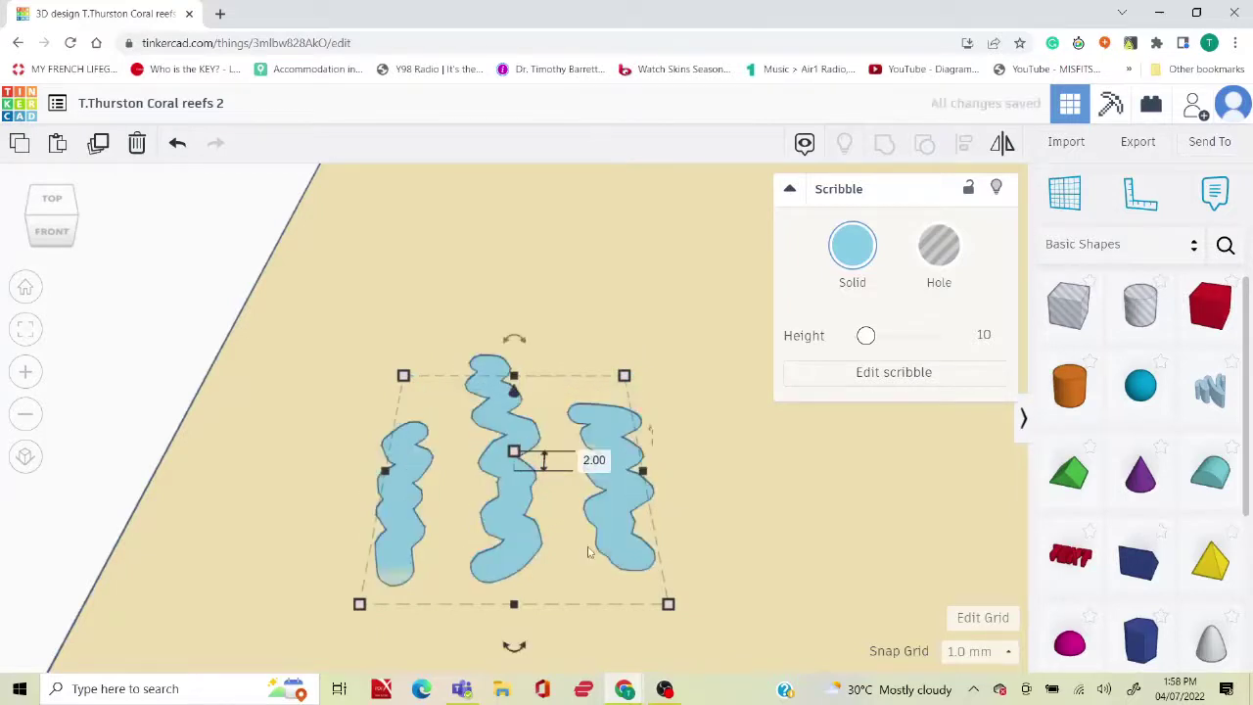
drag(672, 613, 541, 614)
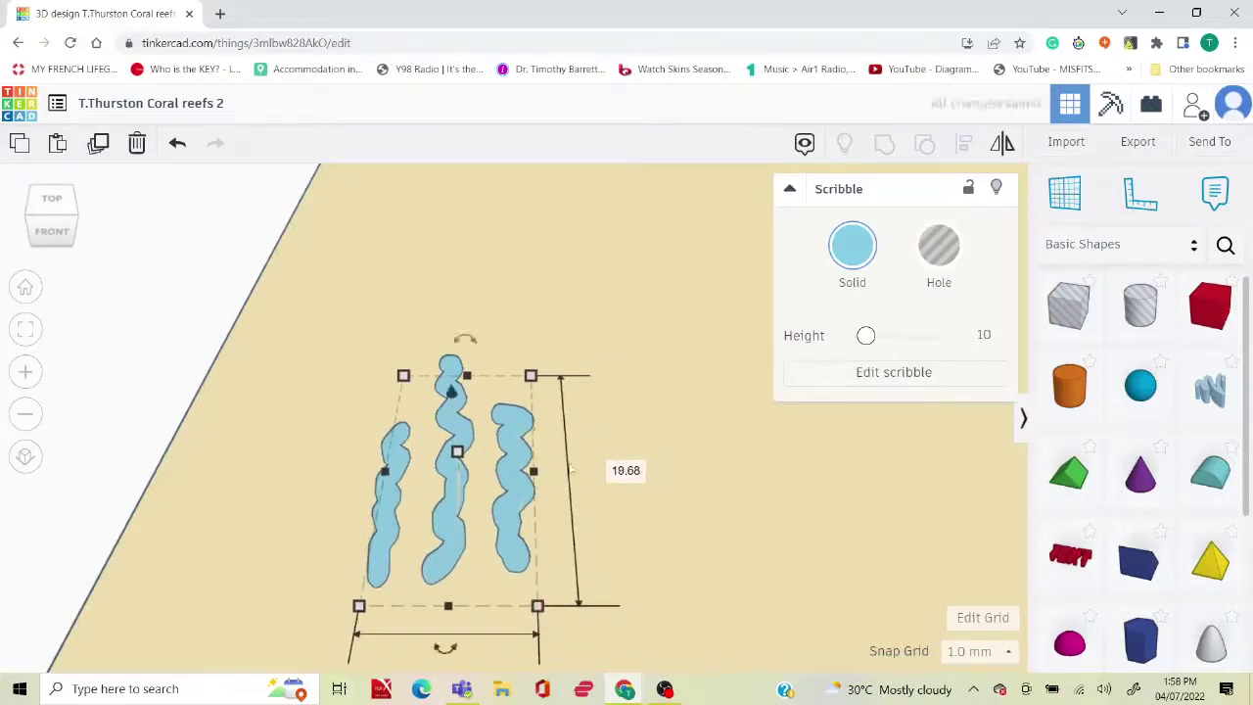
mouse_move(732, 489)
right_down()
mouse_move(616, 539)
mouse_move(529, 499)
mouse_move(405, 476)
right_up()
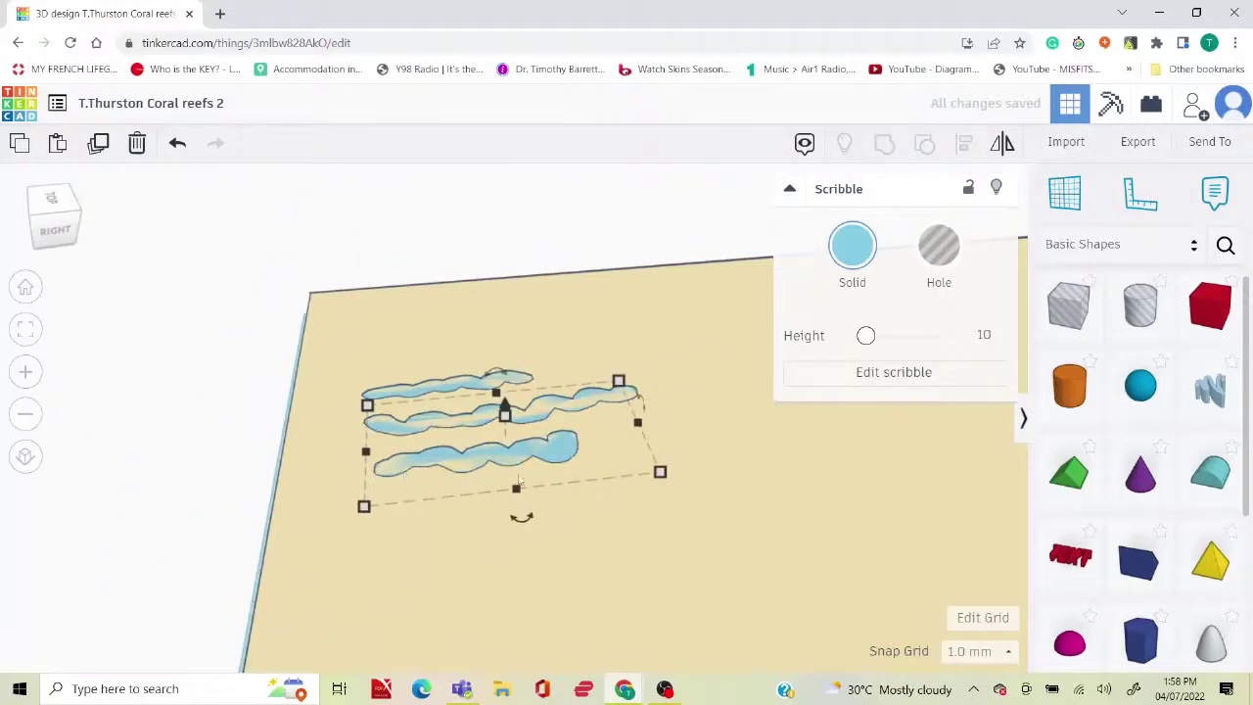
drag(638, 419, 649, 411)
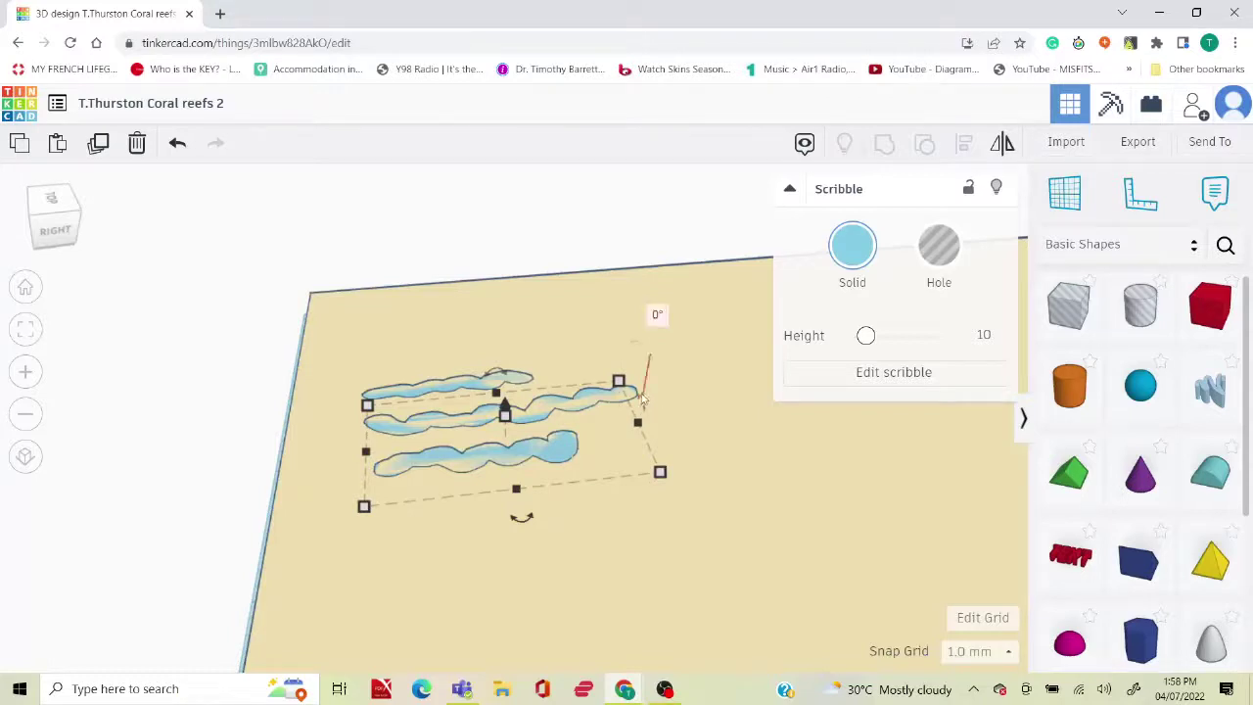
drag(642, 400, 646, 374)
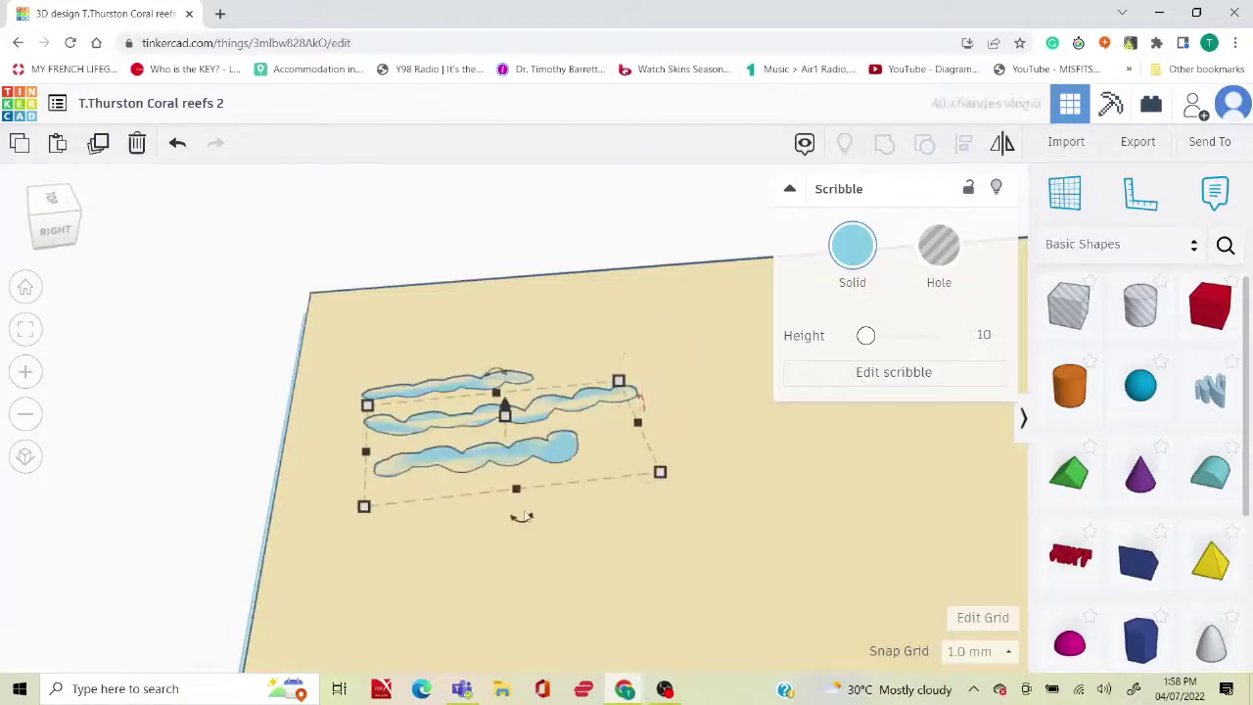
mouse_move(525, 526)
mouse_down()
mouse_move(495, 552)
mouse_move(440, 539)
mouse_move(377, 471)
mouse_move(427, 518)
mouse_move(519, 521)
mouse_up()
mouse_move(497, 373)
mouse_down()
mouse_move(484, 292)
mouse_move(470, 391)
mouse_up()
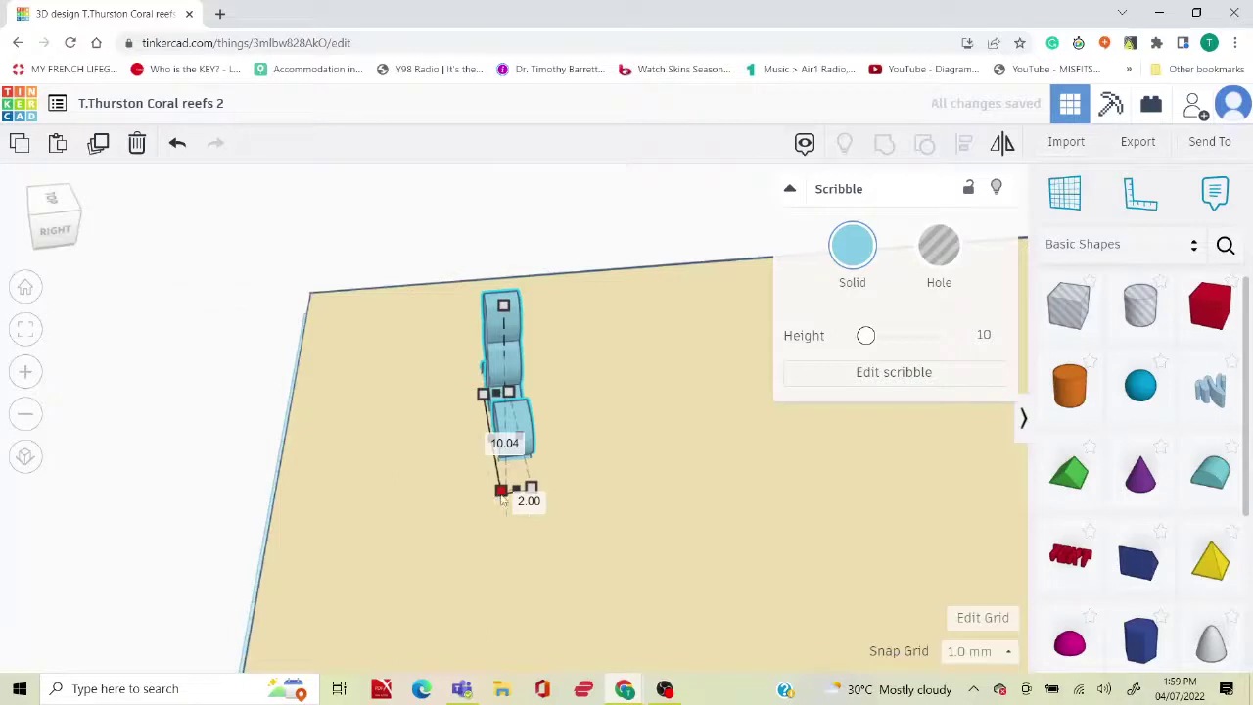
Slim the upright seaweed and set its elevation so it rests on the sand.
drag(501, 492, 516, 501)
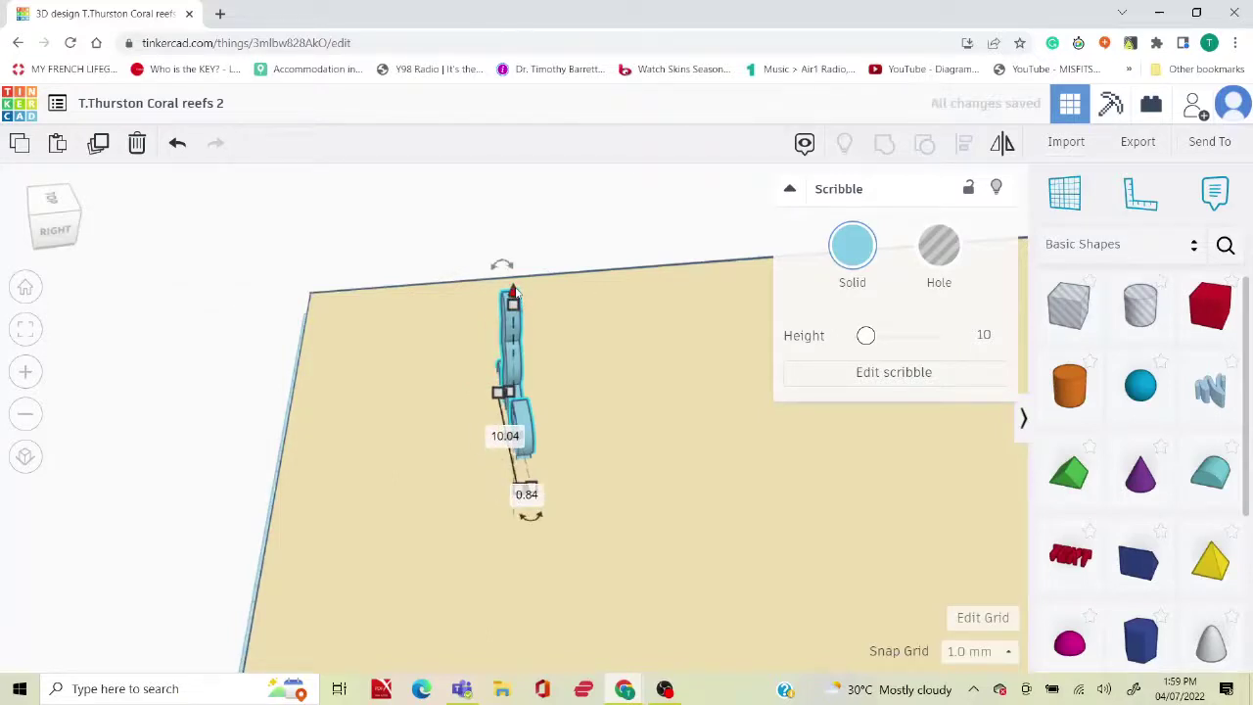
mouse_move(513, 294)
mouse_down()
mouse_move(512, 173)
mouse_move(539, 104)
mouse_up()
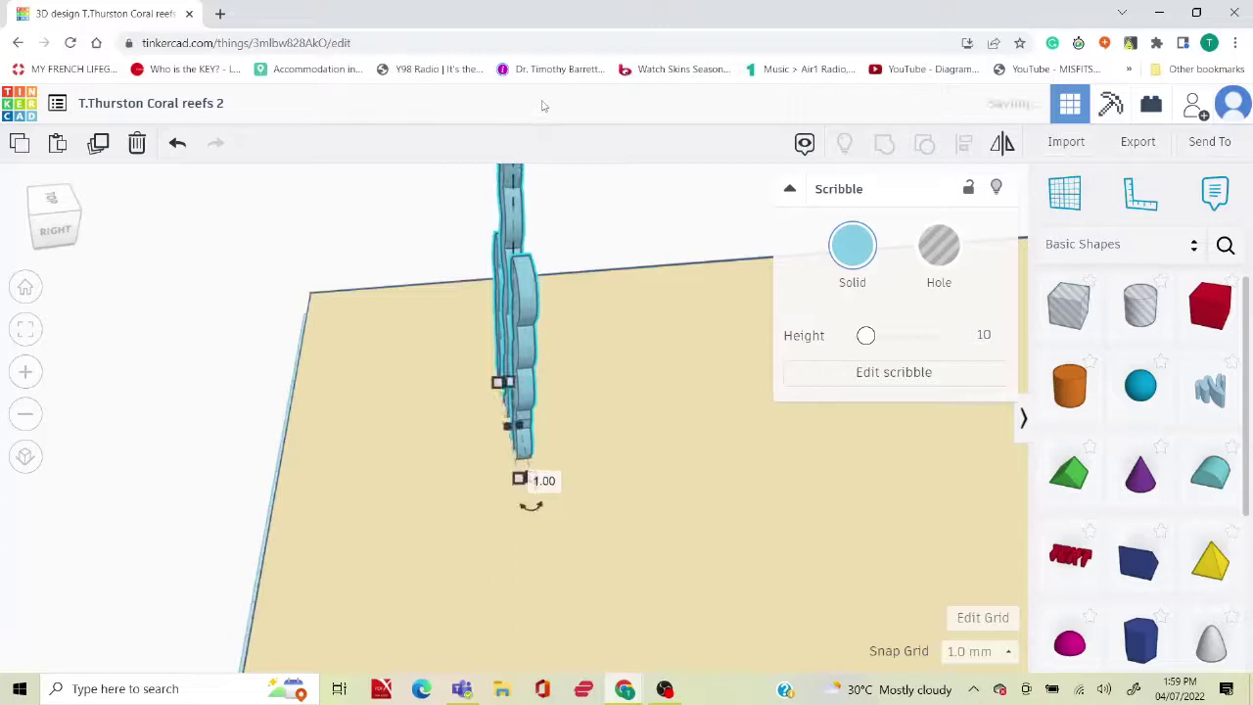
click(429, 299)
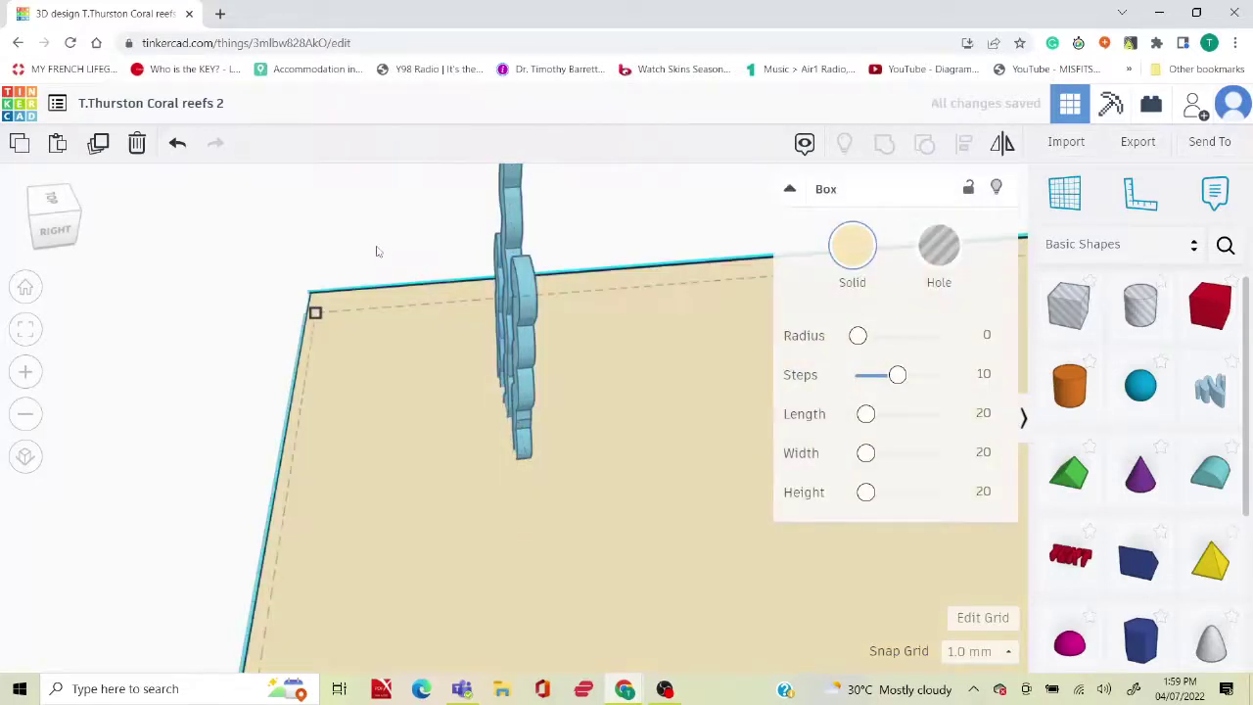
right_drag(378, 249, 691, 271)
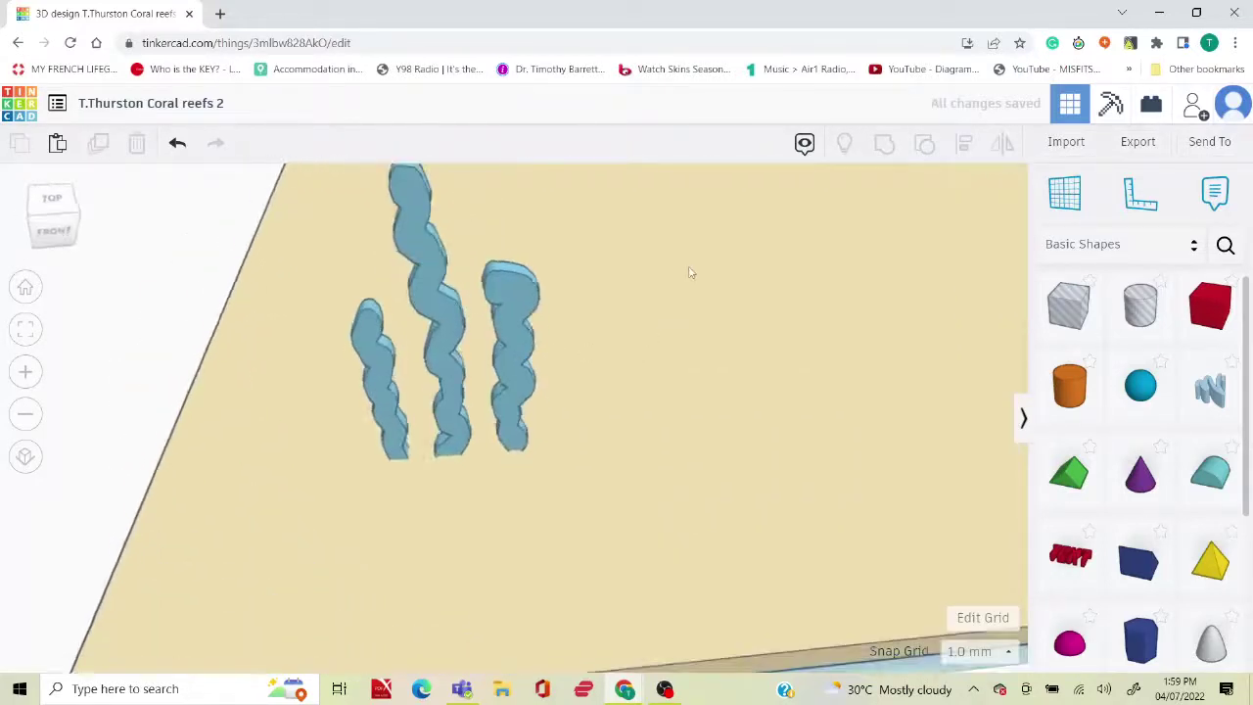
scroll(690, 273, down, 2)
scroll(690, 272, down, 5)
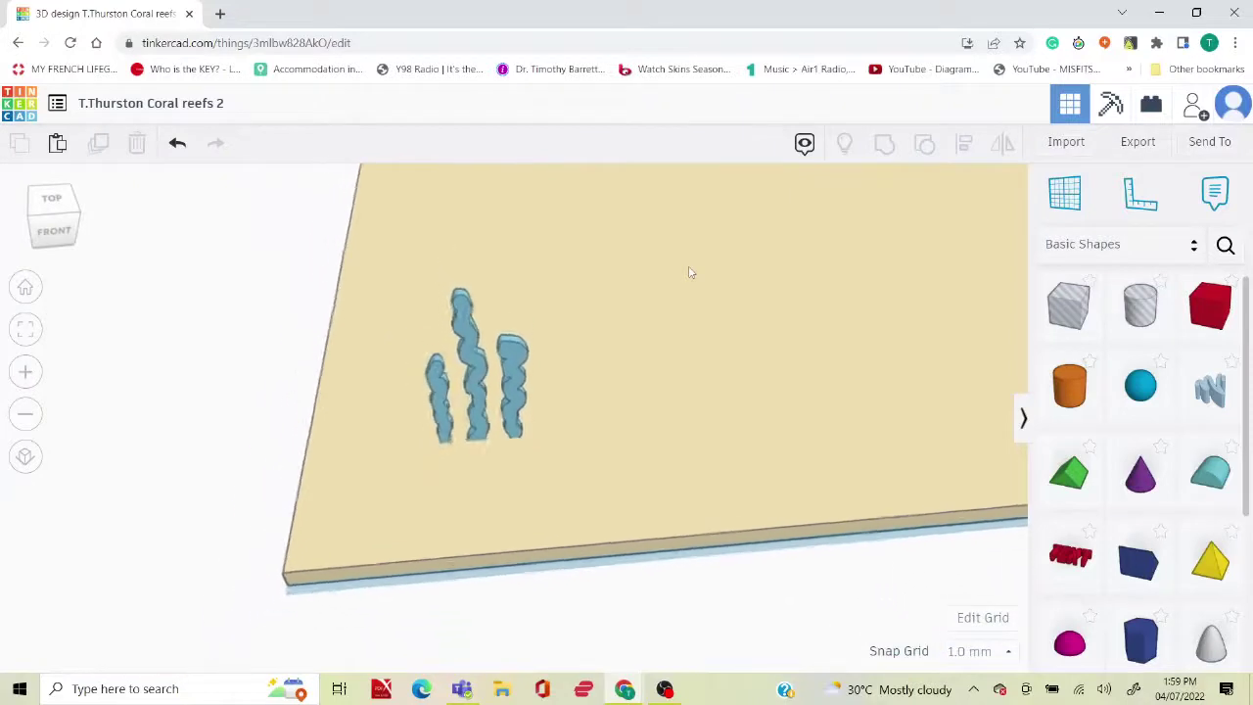
right_drag(308, 283, 302, 224)
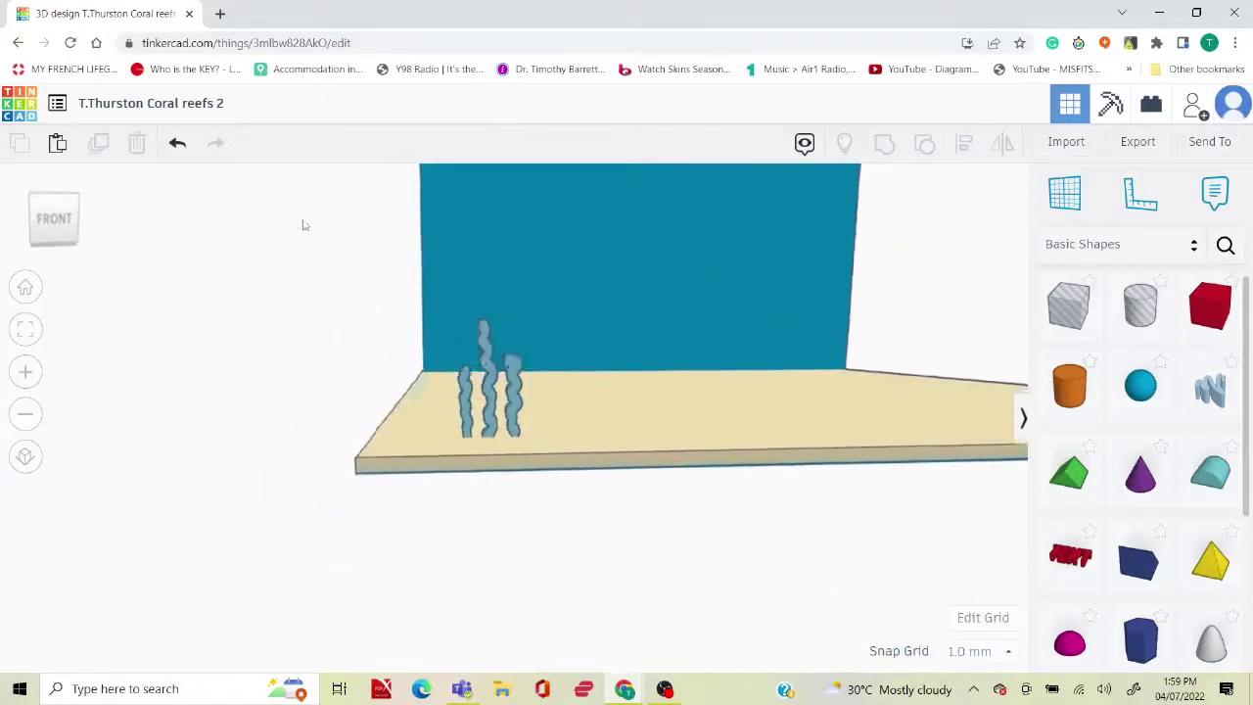
Colour the seaweed dark green, then change it to a lighter green.
click(494, 407)
click(850, 247)
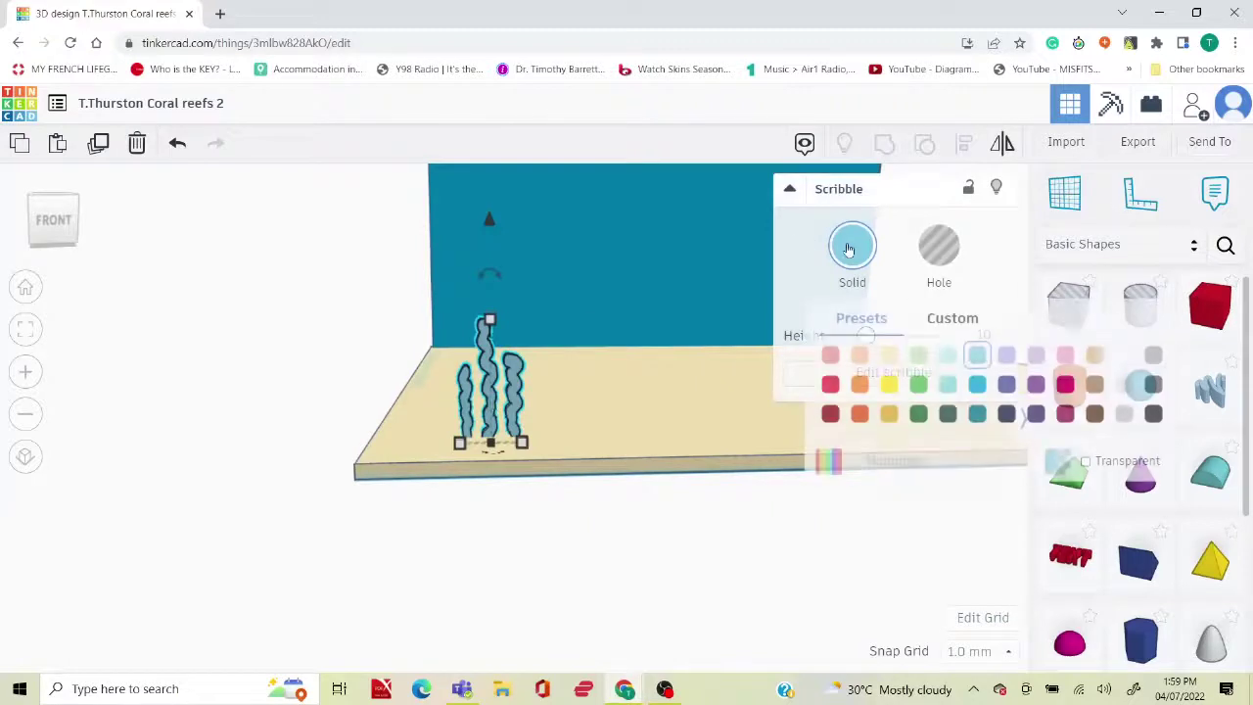
click(918, 413)
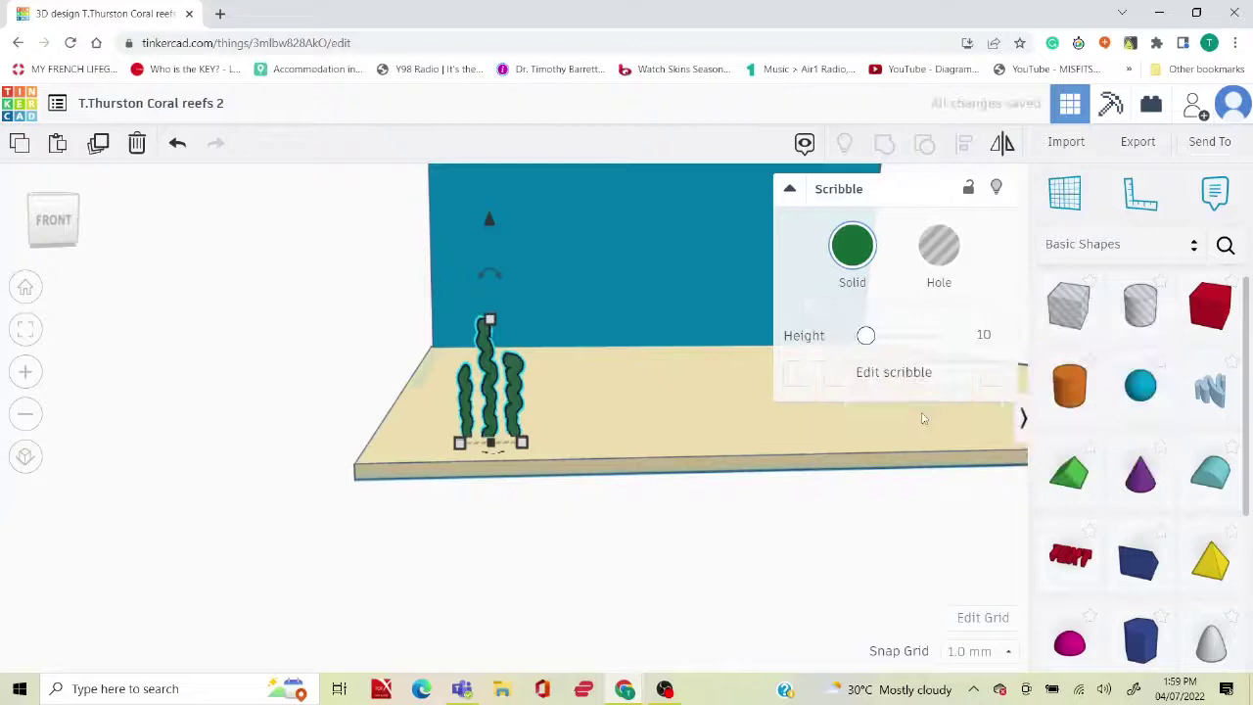
click(862, 263)
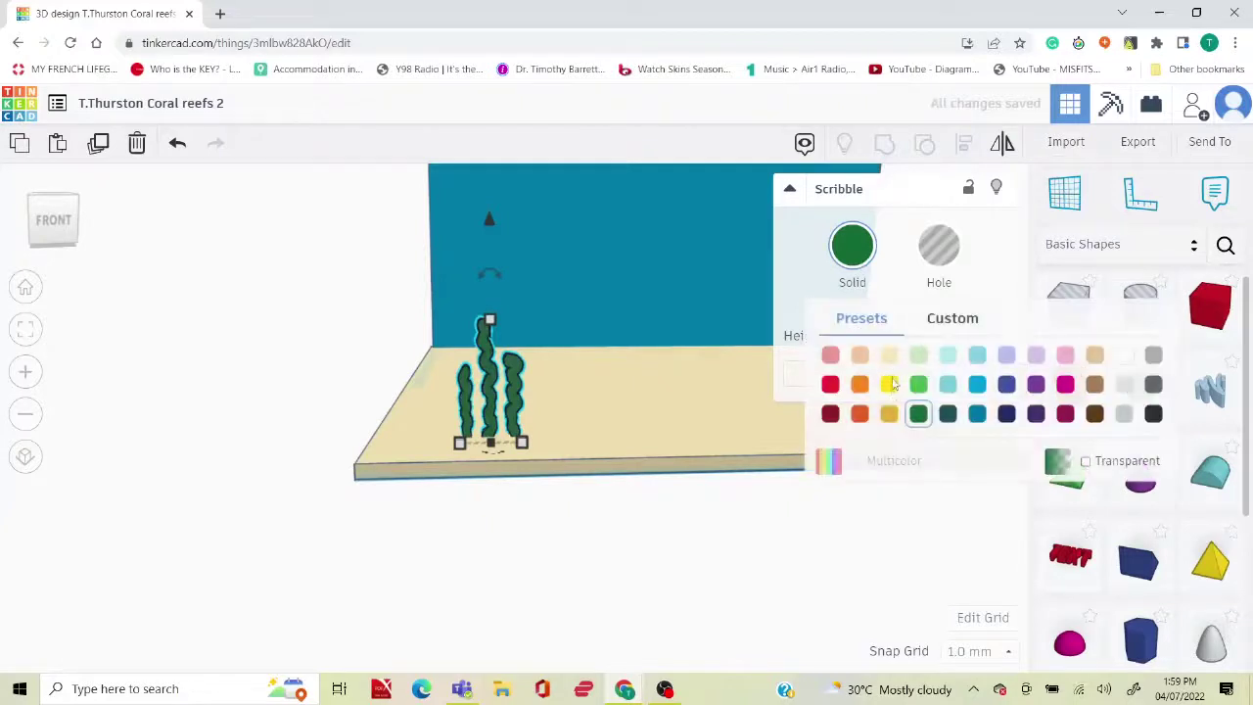
click(911, 395)
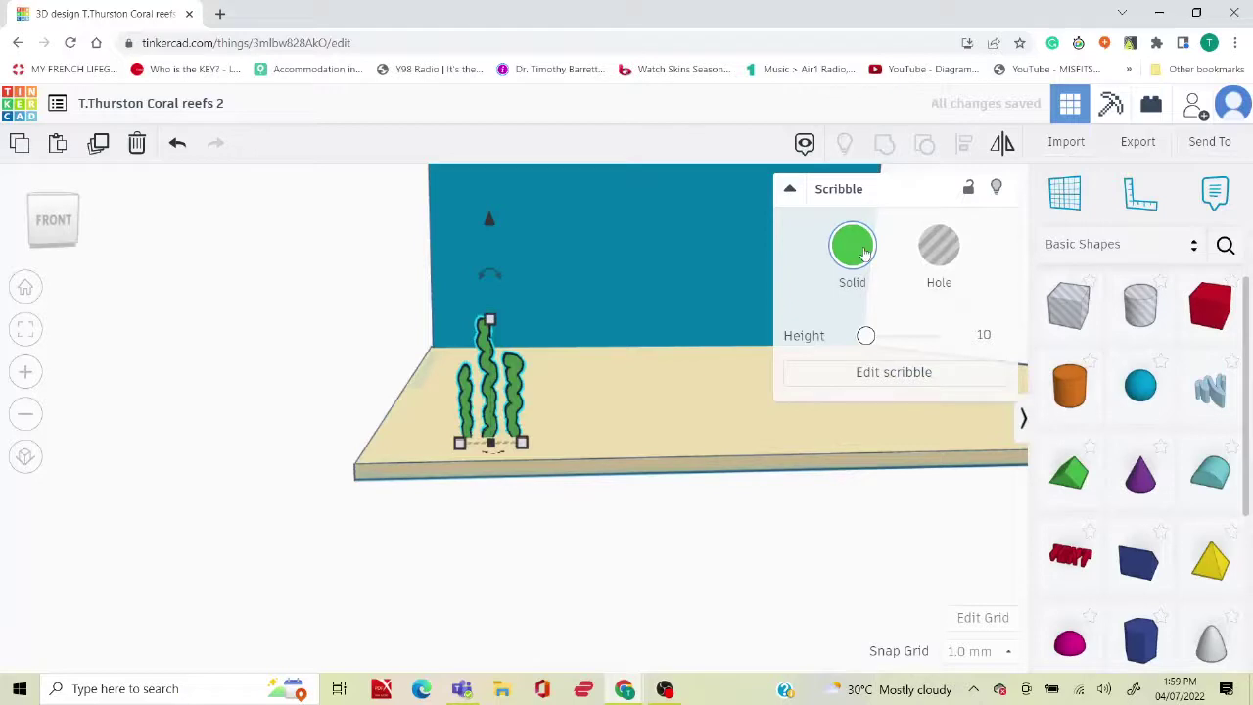
click(583, 534)
mouse_move(665, 545)
right_down()
mouse_move(601, 554)
mouse_move(643, 574)
mouse_move(668, 564)
right_up()
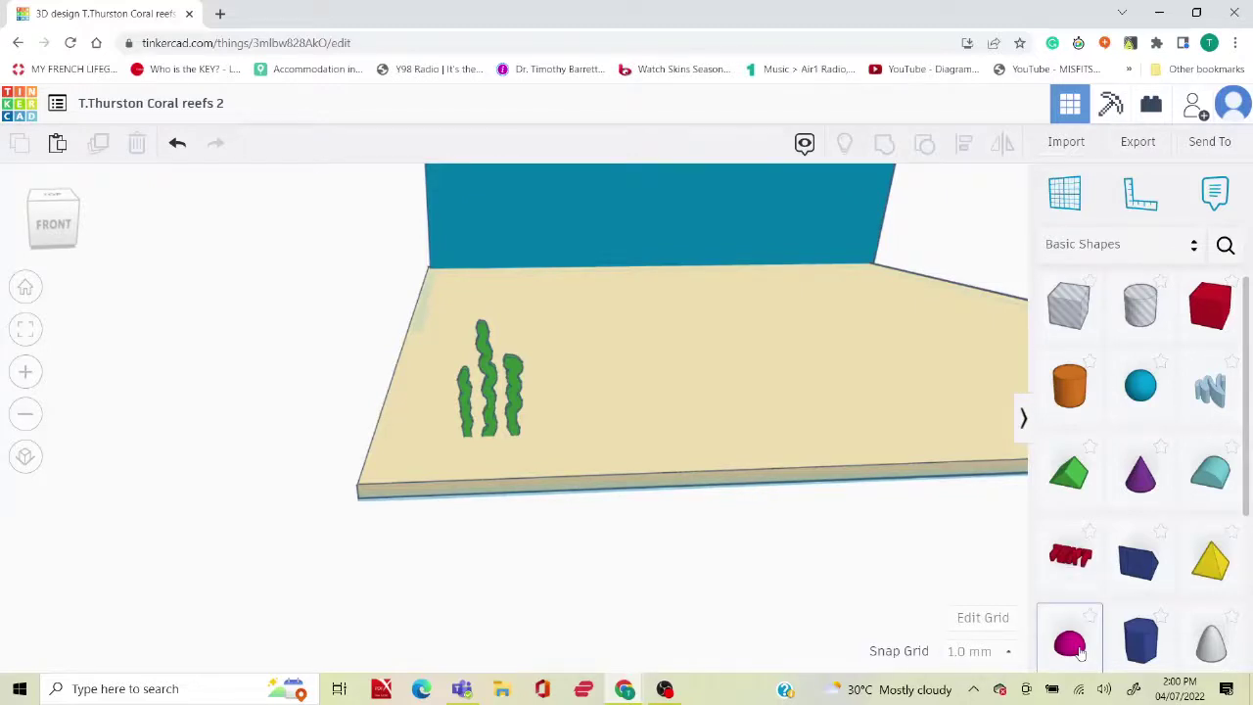
Add a magenta half sphere on the sand beside the seaweed.
drag(1079, 652, 582, 431)
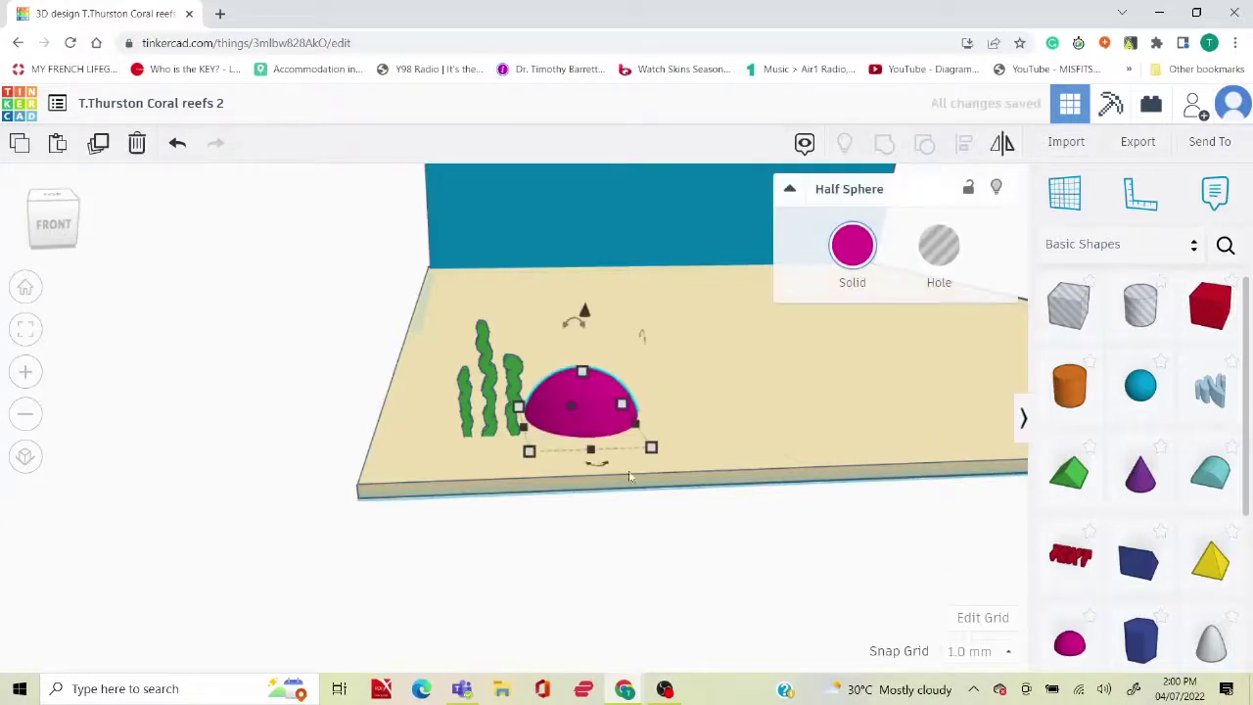
click(683, 539)
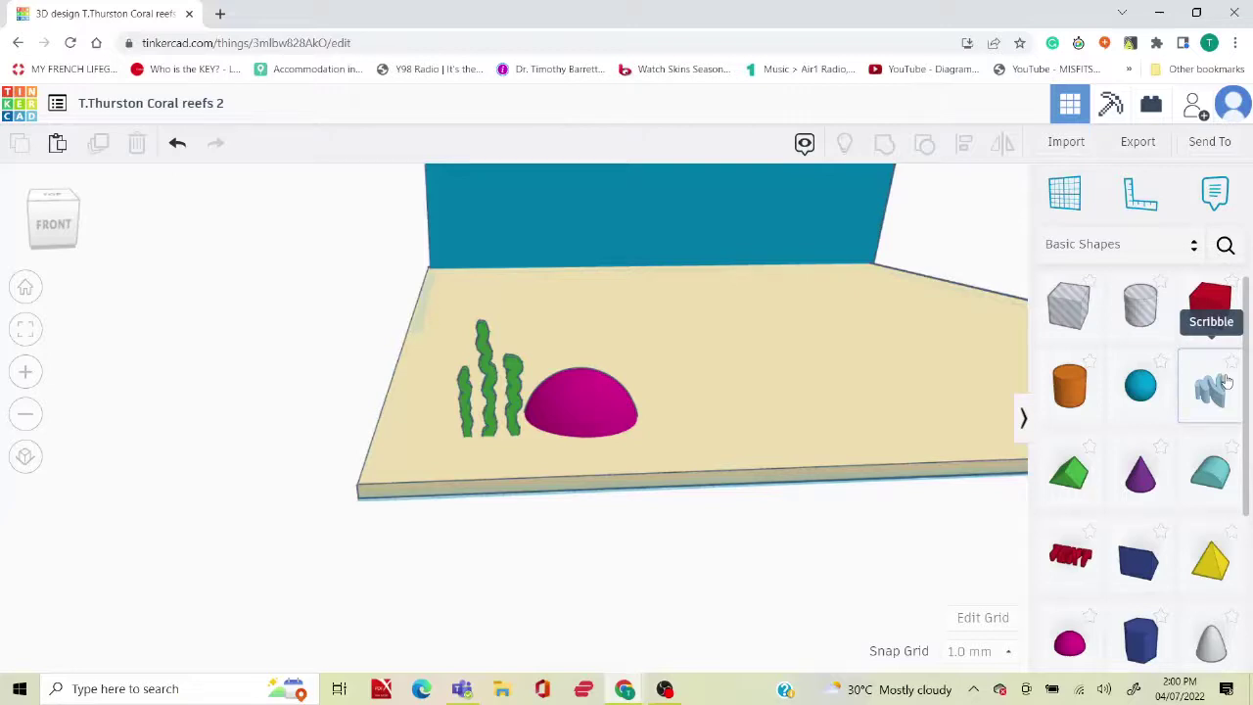
Start a new Scribble and draw a coral trunk with its first curving branches.
mouse_move(1224, 381)
mouse_down()
mouse_move(993, 328)
mouse_move(612, 345)
mouse_move(583, 360)
mouse_up()
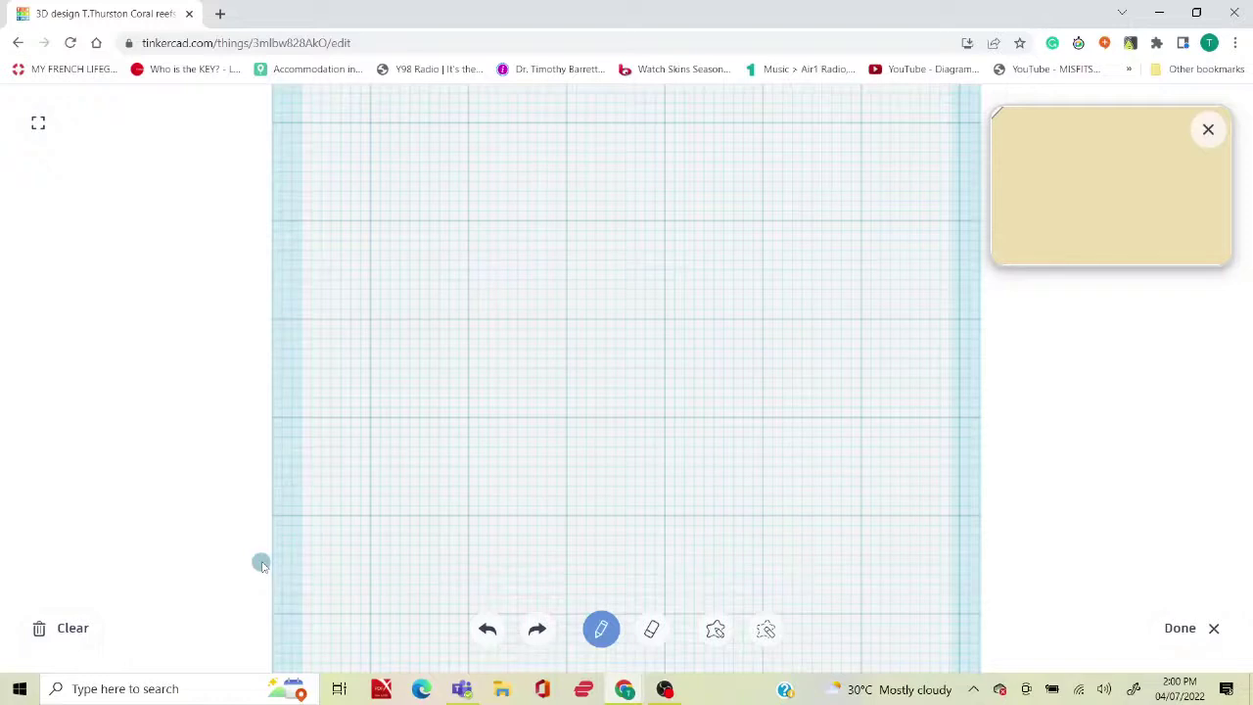
drag(600, 587, 581, 468)
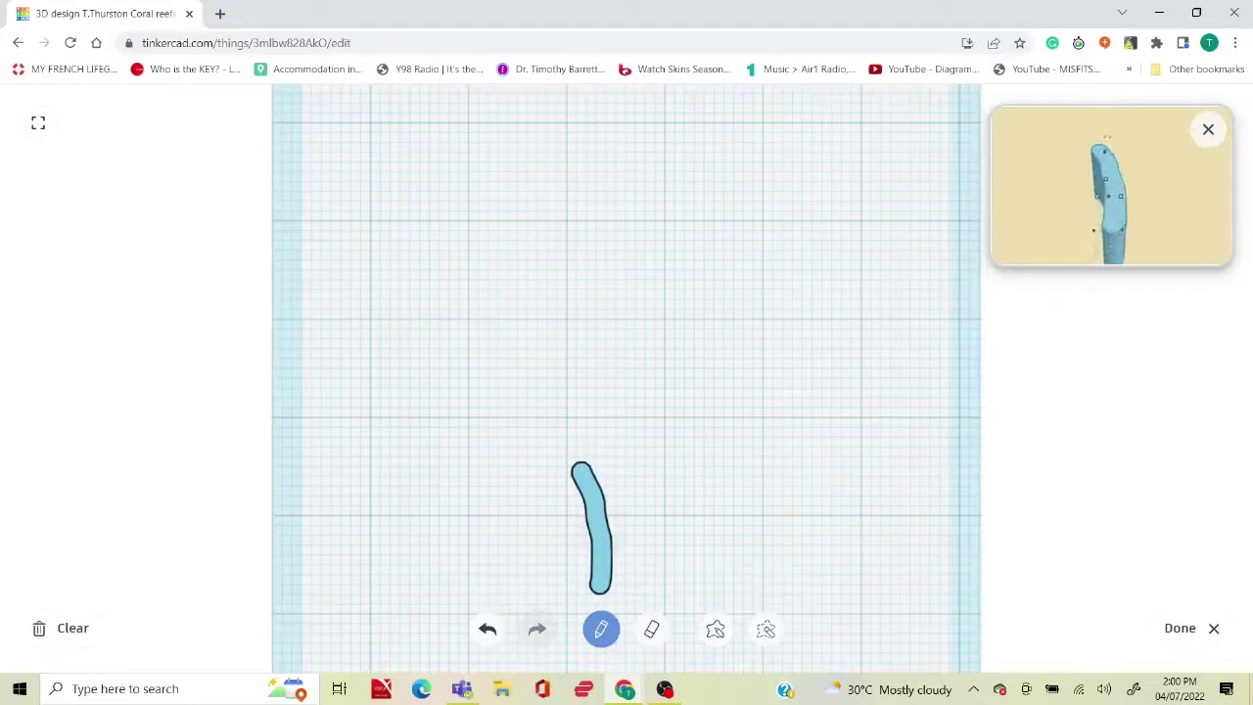
mouse_move(607, 536)
mouse_down()
mouse_move(672, 467)
mouse_move(694, 420)
mouse_move(682, 342)
mouse_up()
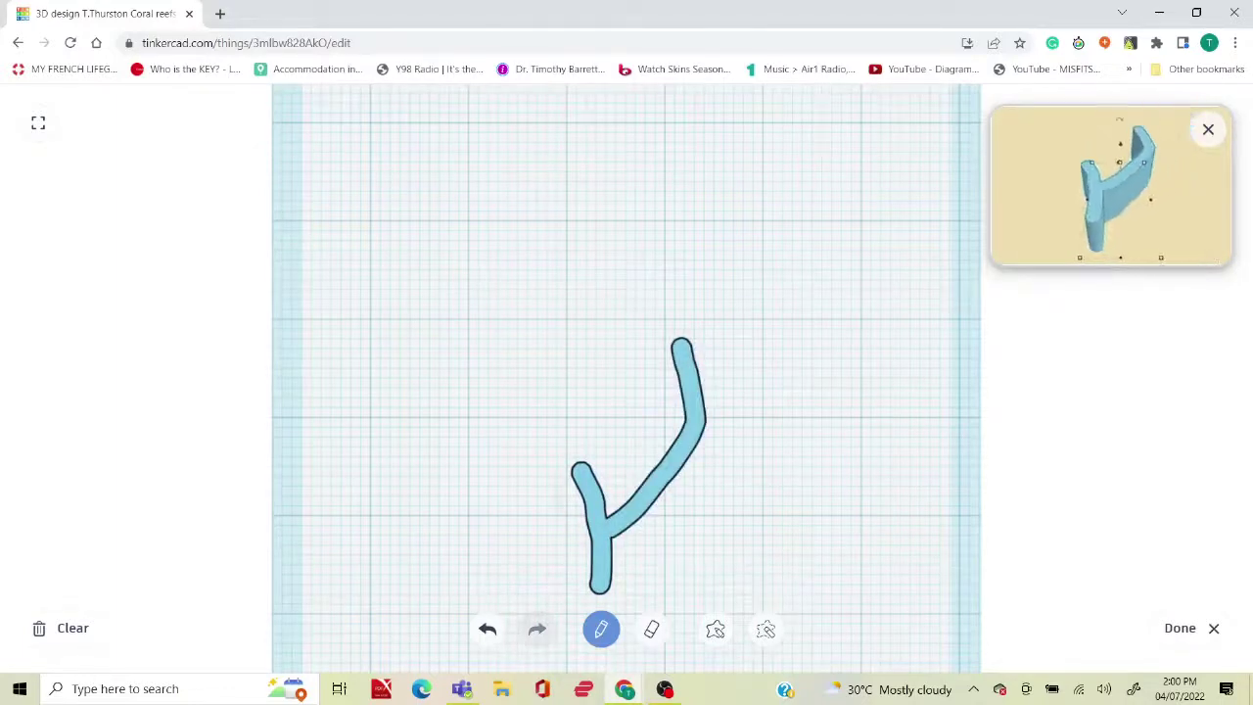
mouse_move(576, 502)
mouse_down()
mouse_move(527, 487)
mouse_move(493, 346)
mouse_up()
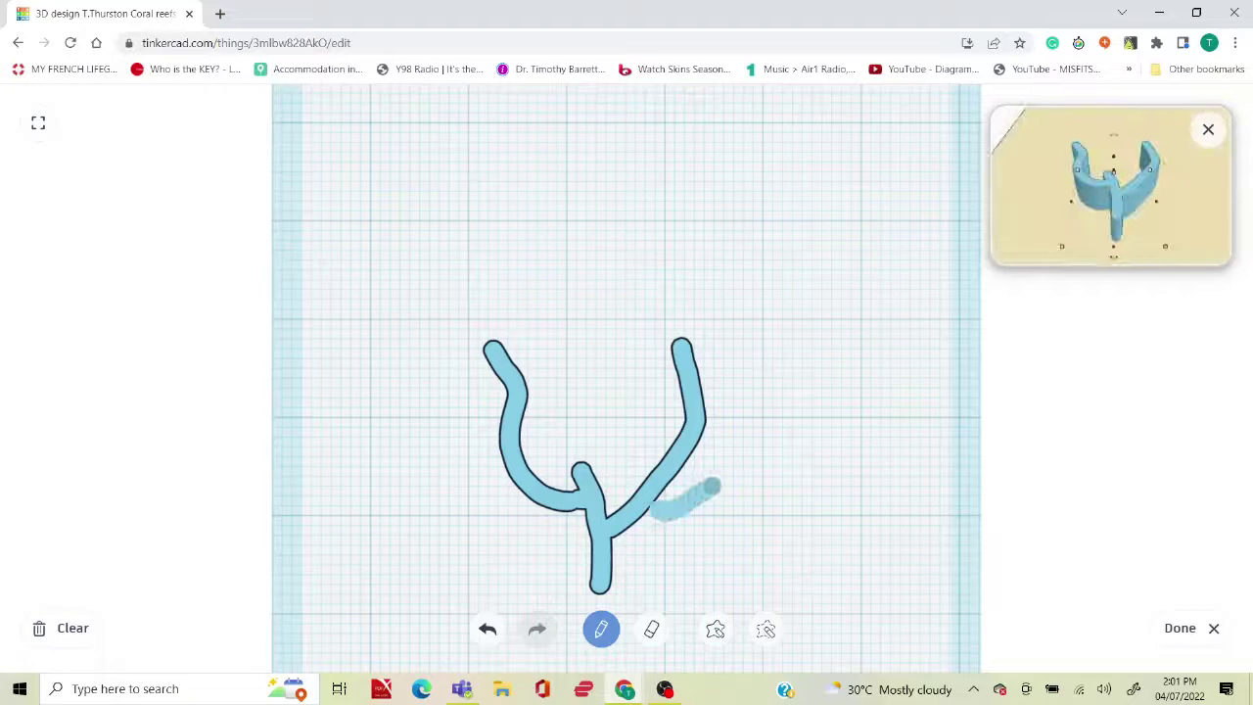
mouse_move(712, 486)
mouse_down()
mouse_move(752, 475)
mouse_move(802, 508)
mouse_up()
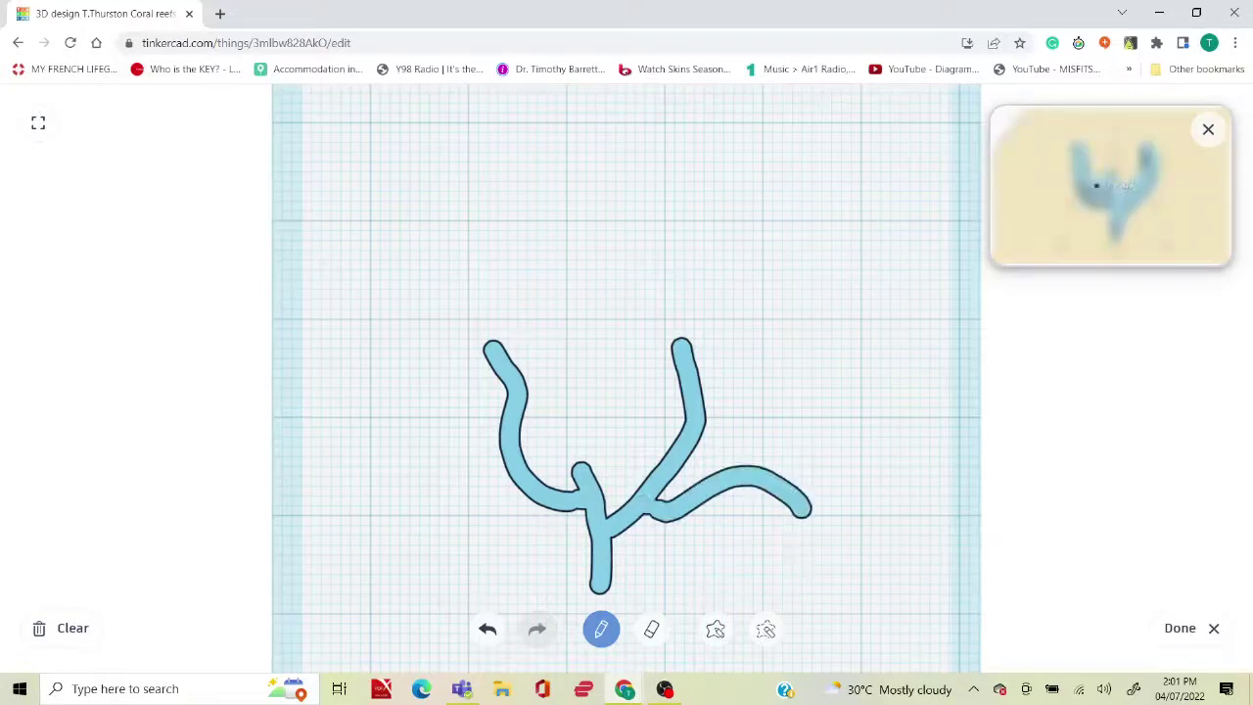
mouse_move(672, 448)
mouse_down()
mouse_move(610, 425)
mouse_move(582, 335)
mouse_up()
mouse_move(717, 377)
mouse_down()
mouse_move(712, 345)
mouse_move(752, 286)
mouse_up()
drag(527, 392, 553, 265)
Add more branches curving left, up-left, right and rising from the centre.
mouse_move(501, 400)
mouse_down()
mouse_move(442, 372)
mouse_move(413, 270)
mouse_up()
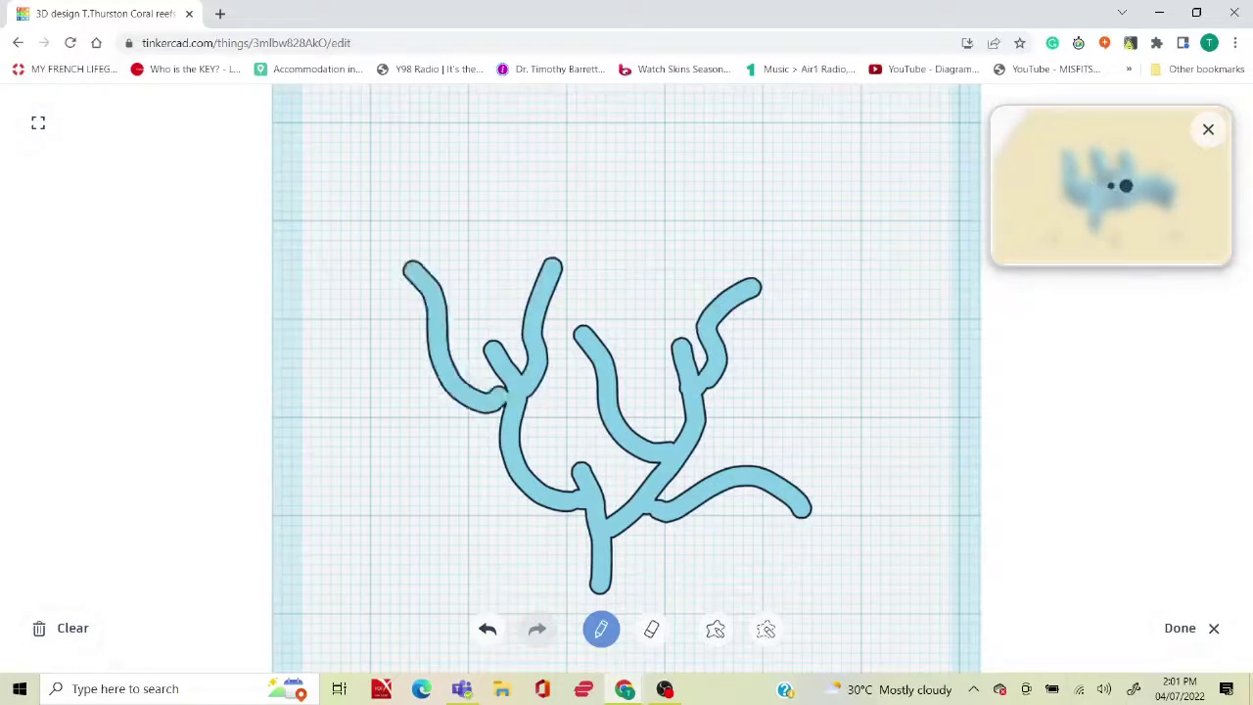
mouse_move(514, 470)
mouse_down()
mouse_move(464, 479)
mouse_move(399, 398)
mouse_up()
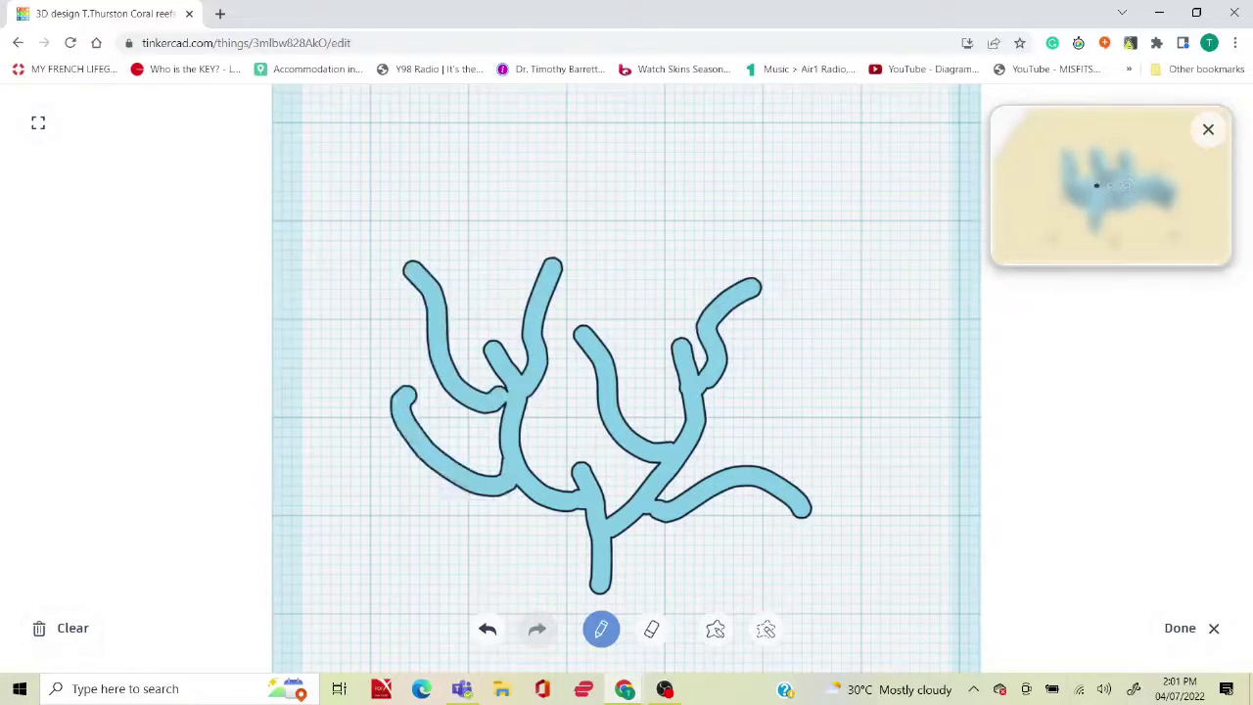
drag(553, 511, 423, 517)
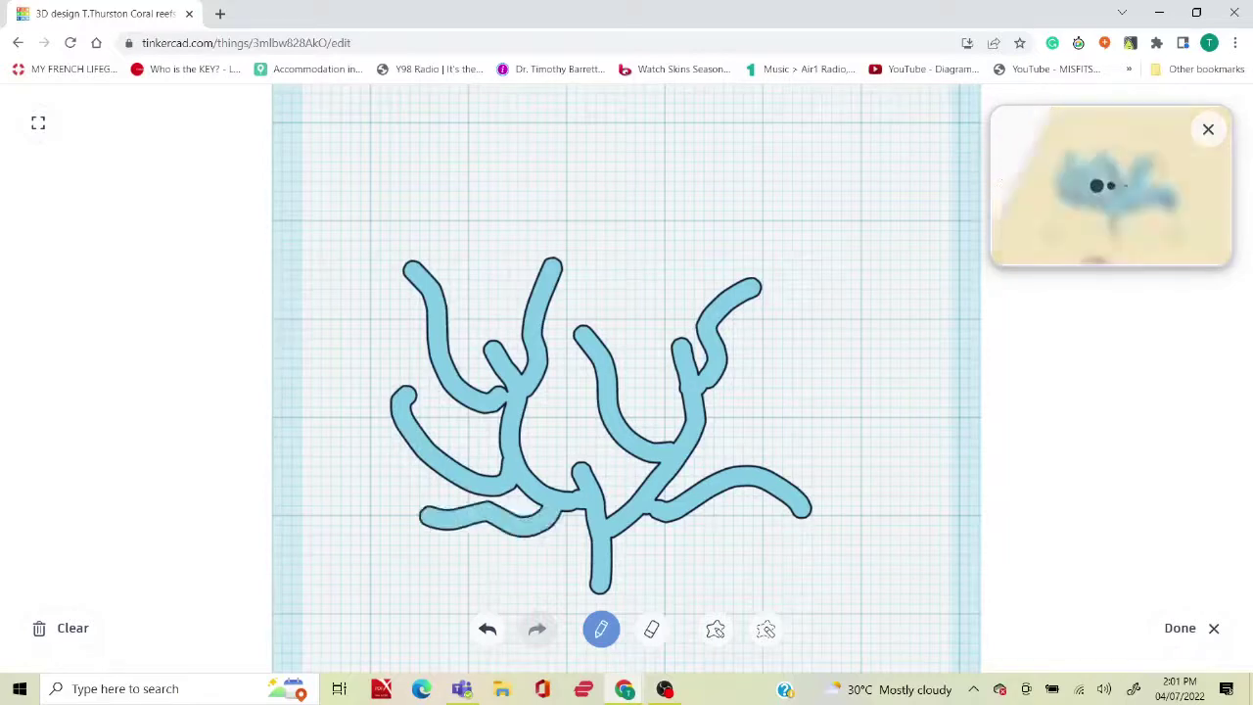
drag(742, 461, 829, 366)
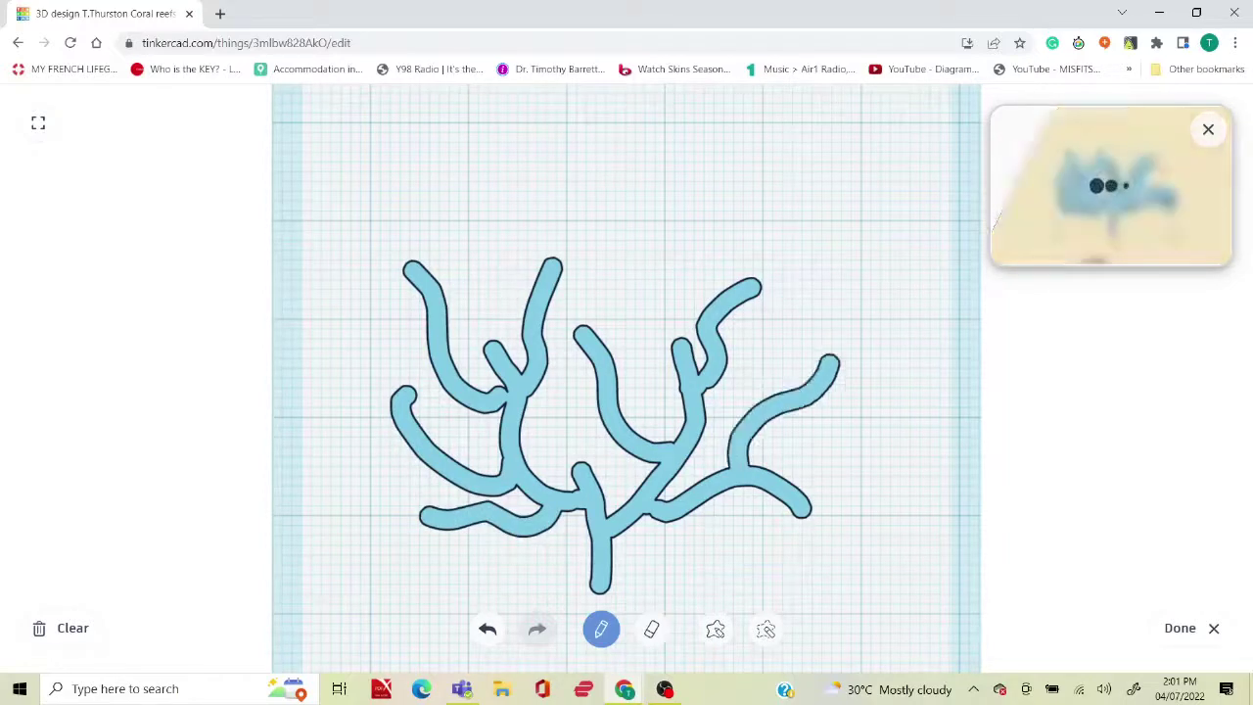
mouse_move(601, 368)
mouse_down()
mouse_move(641, 260)
mouse_move(669, 233)
mouse_up()
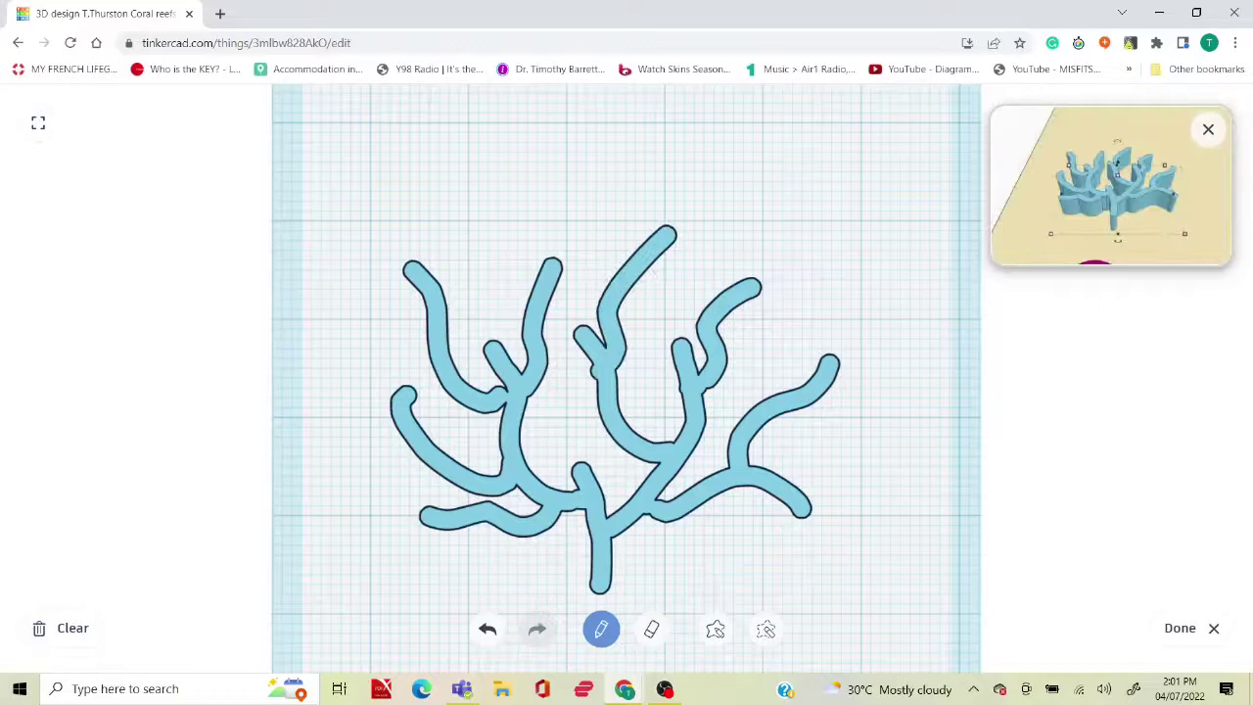
drag(736, 286, 722, 231)
mouse_move(528, 298)
mouse_down()
mouse_move(503, 283)
mouse_move(502, 223)
mouse_up()
Add hooked, lower-left, tall right and drooping branches to fill out the coral.
drag(423, 334, 377, 294)
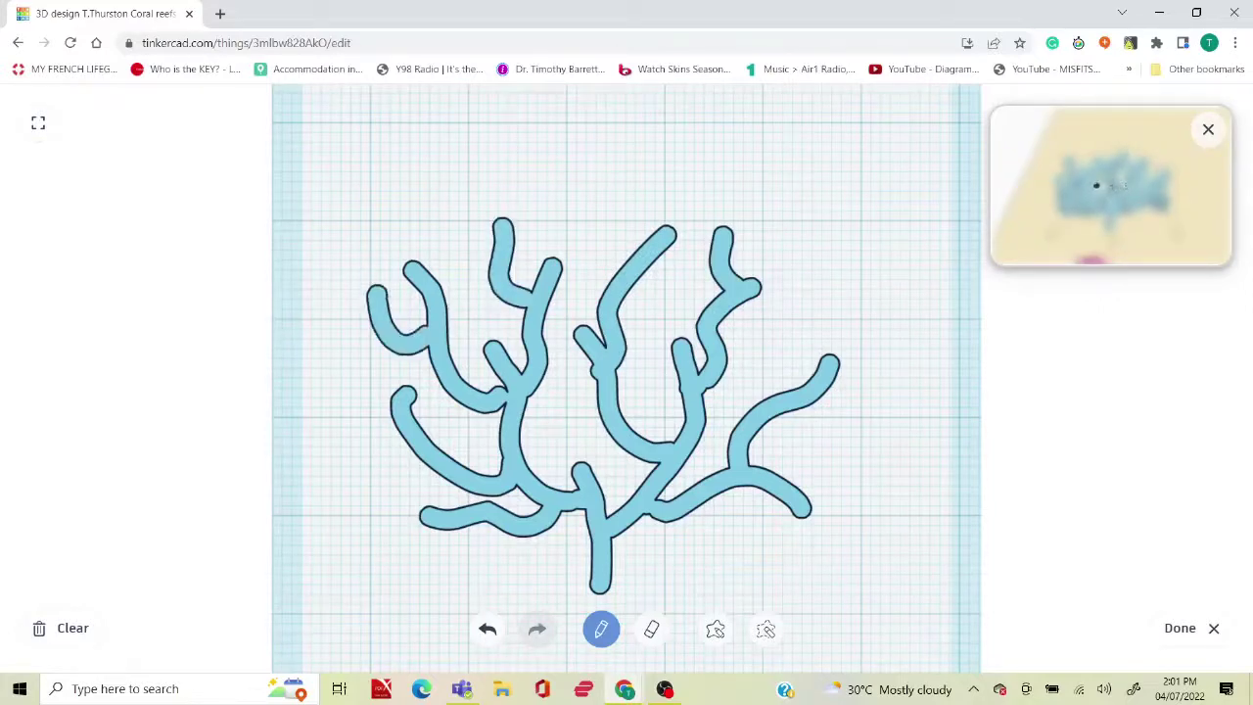
mouse_move(421, 460)
mouse_down()
mouse_move(359, 438)
mouse_move(341, 374)
mouse_up()
drag(464, 527, 382, 529)
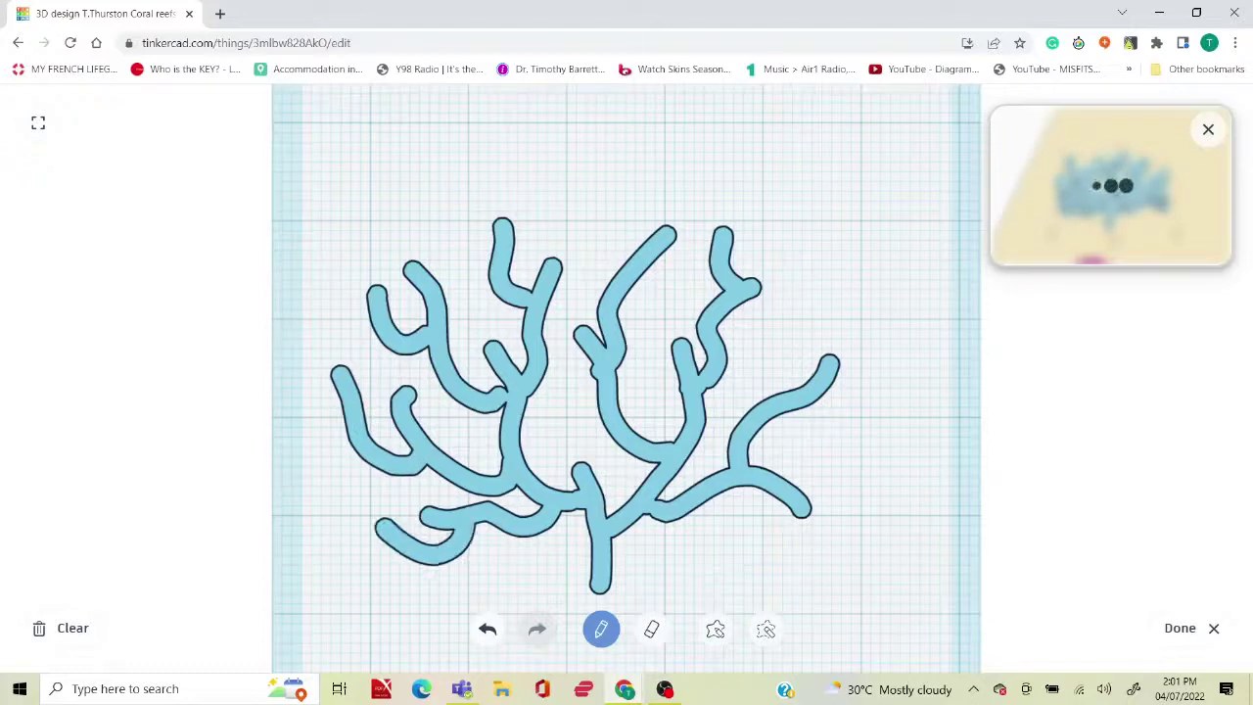
drag(600, 423, 570, 387)
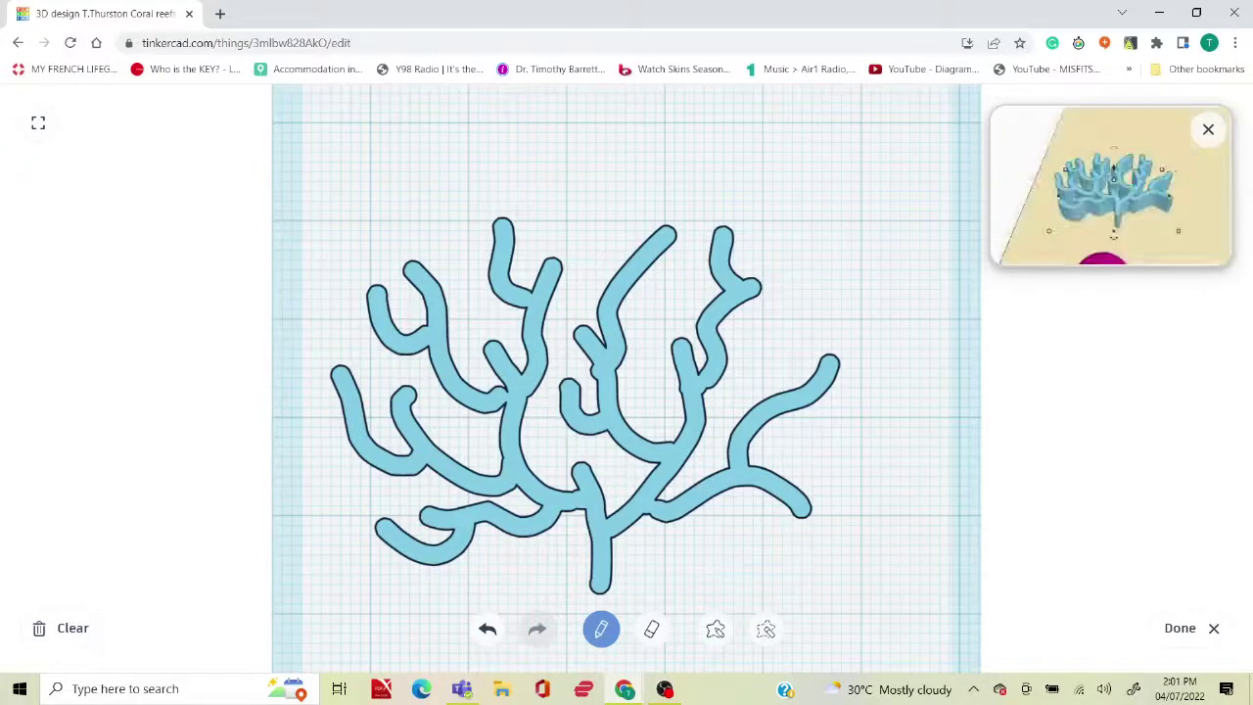
mouse_move(788, 403)
mouse_down()
mouse_move(770, 386)
mouse_move(788, 299)
mouse_up()
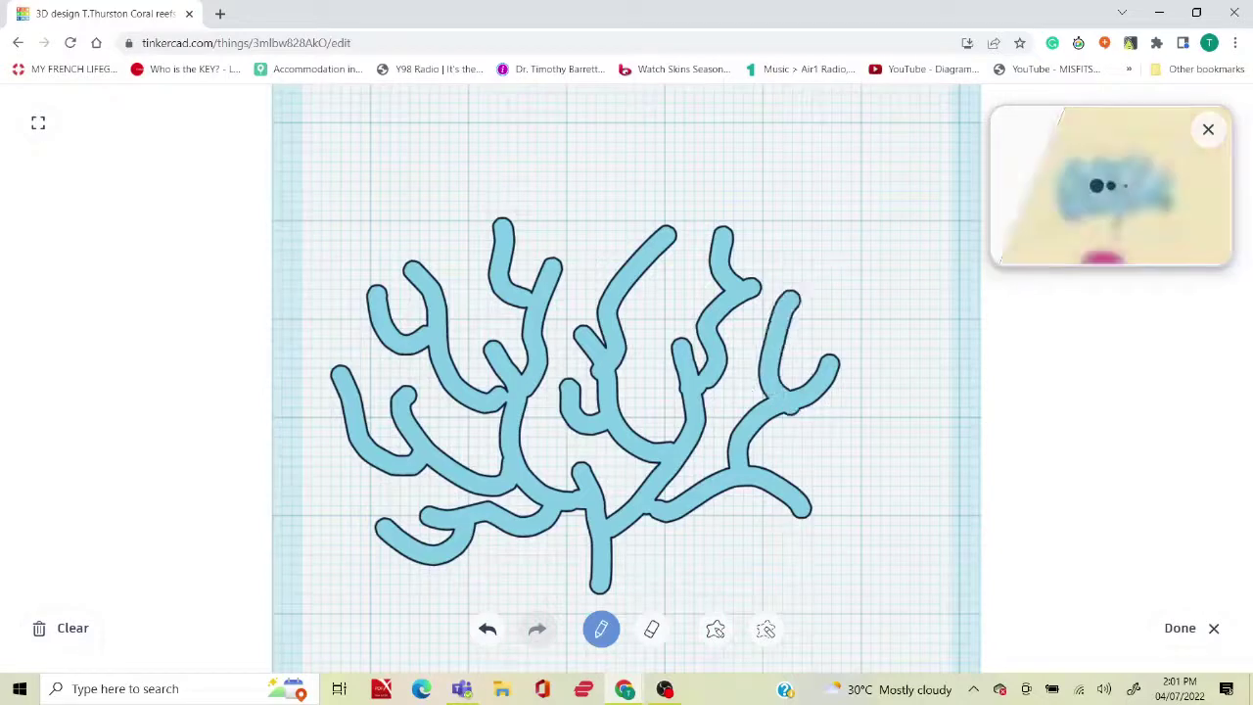
mouse_move(824, 403)
mouse_down()
mouse_move(862, 391)
mouse_move(911, 402)
mouse_up()
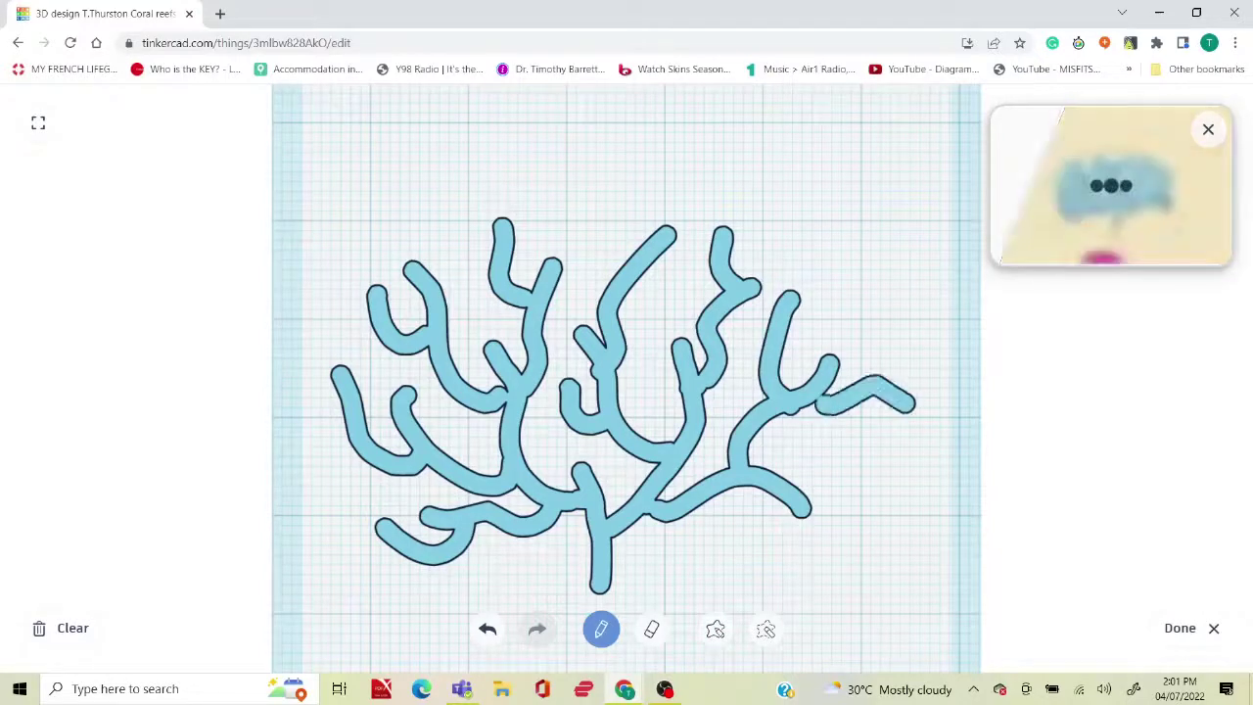
mouse_move(697, 510)
mouse_down()
mouse_move(754, 497)
mouse_move(780, 542)
mouse_up()
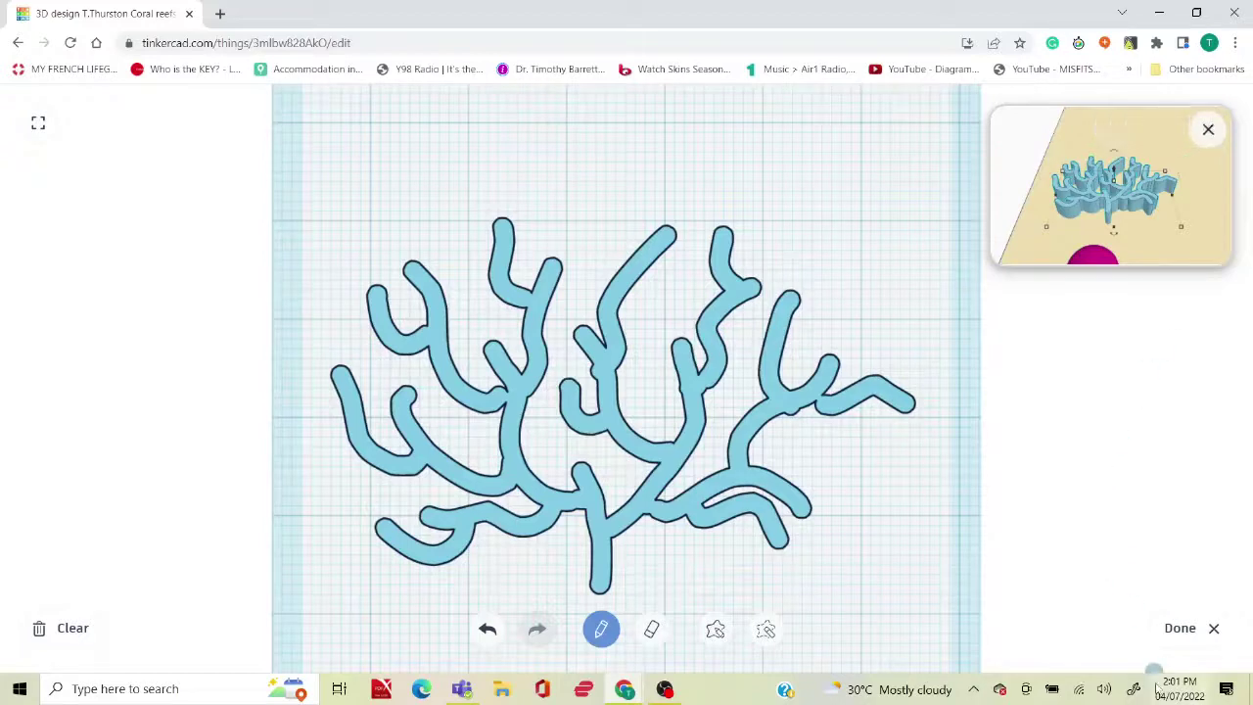
Shrink the coral, rotate it 90° upright and raise it 2 mm.
click(1186, 629)
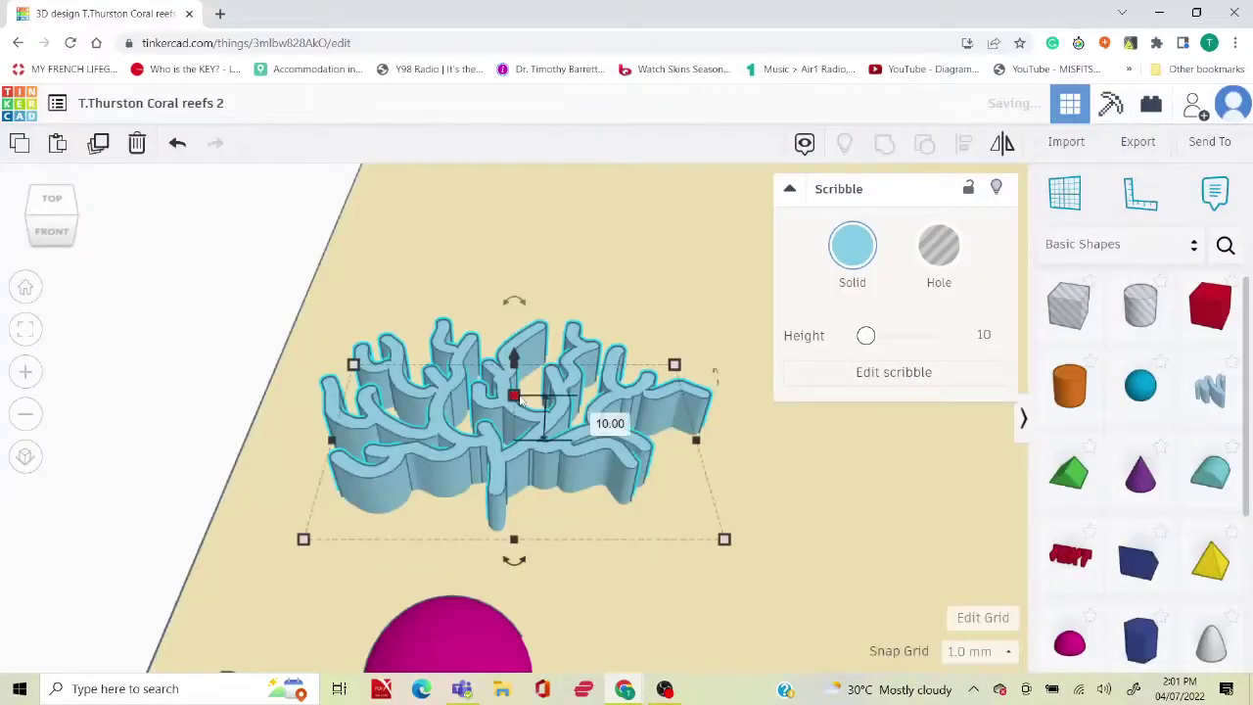
drag(514, 395, 519, 432)
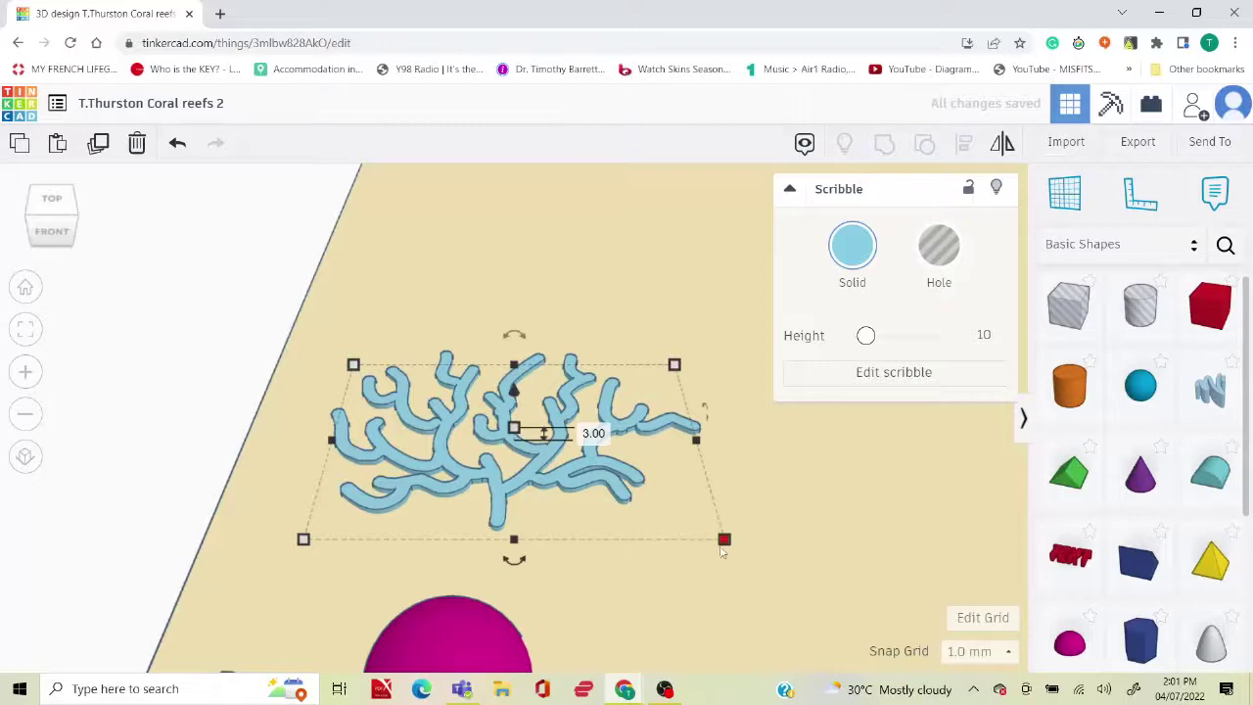
drag(722, 551, 565, 555)
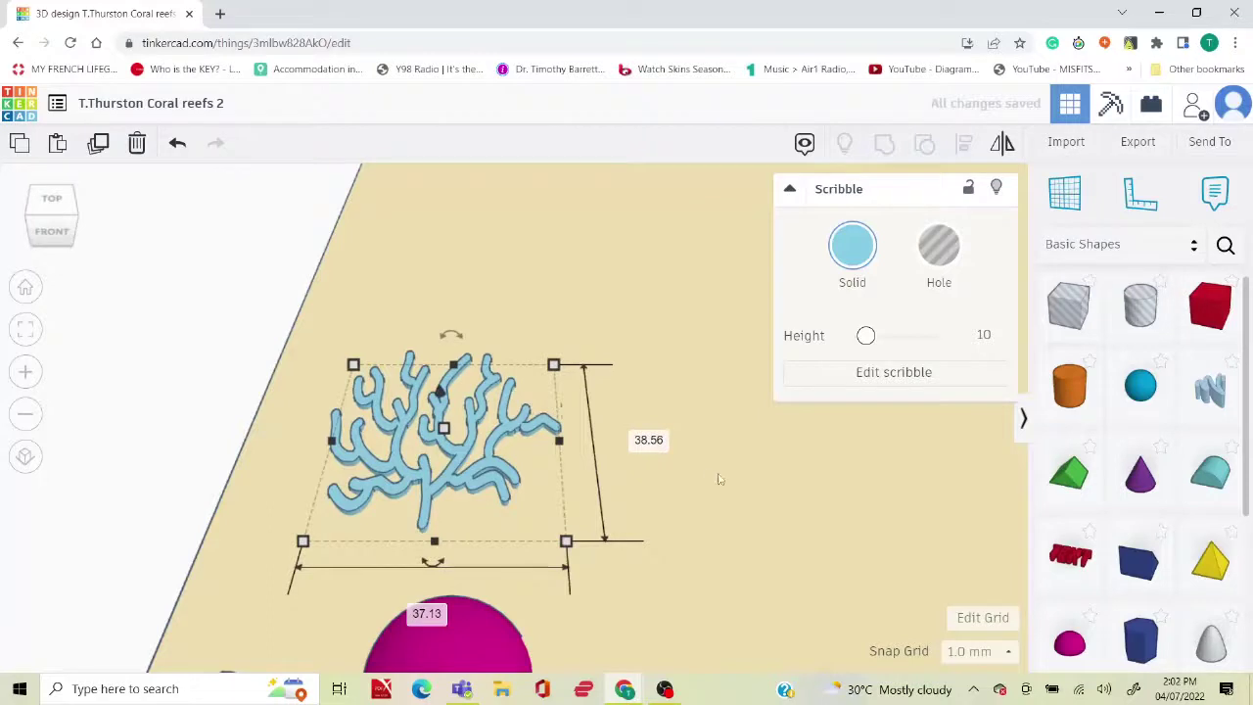
mouse_move(719, 479)
right_down()
mouse_move(411, 447)
mouse_move(461, 411)
right_up()
drag(501, 341, 461, 364)
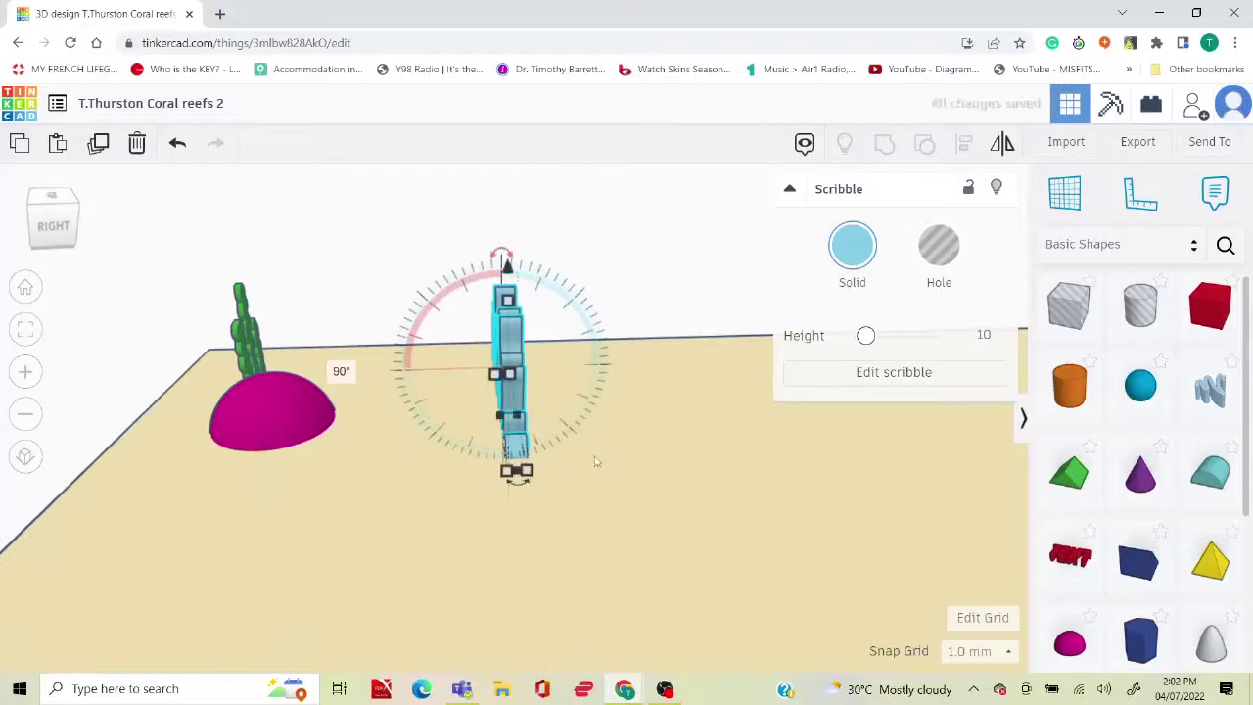
drag(506, 265, 526, 128)
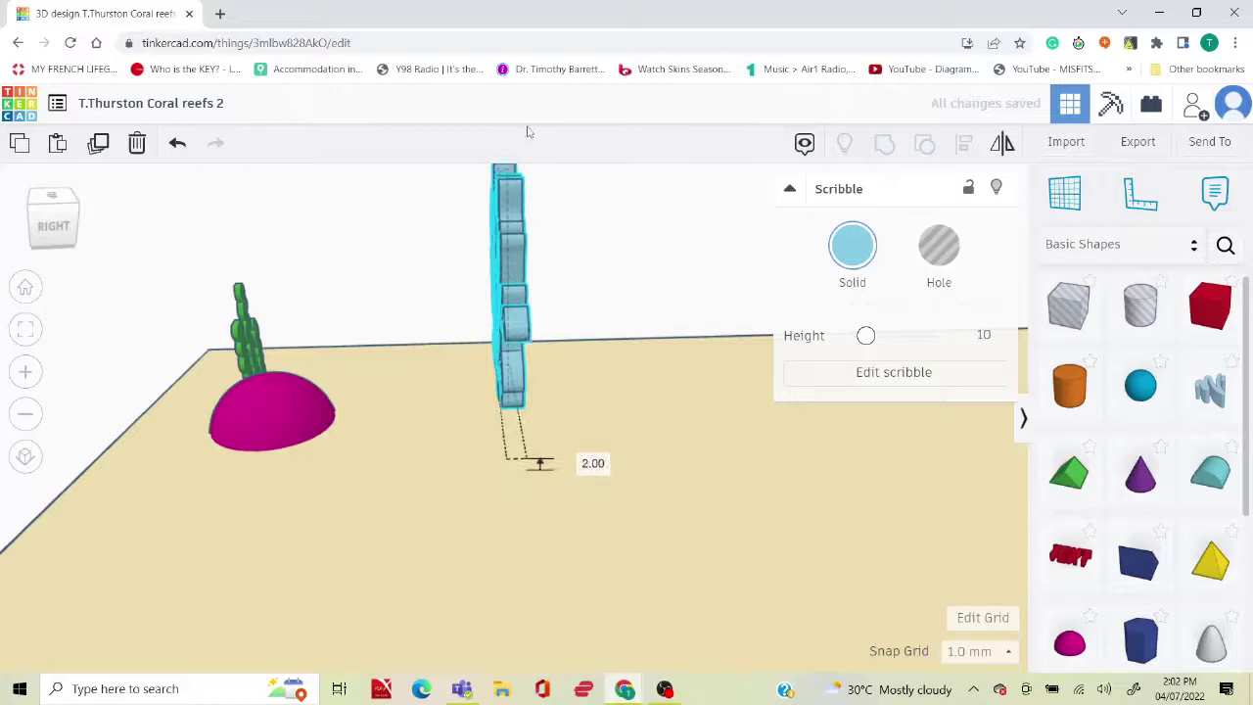
mouse_move(360, 303)
right_down()
mouse_move(548, 316)
mouse_move(708, 353)
mouse_move(708, 330)
right_up()
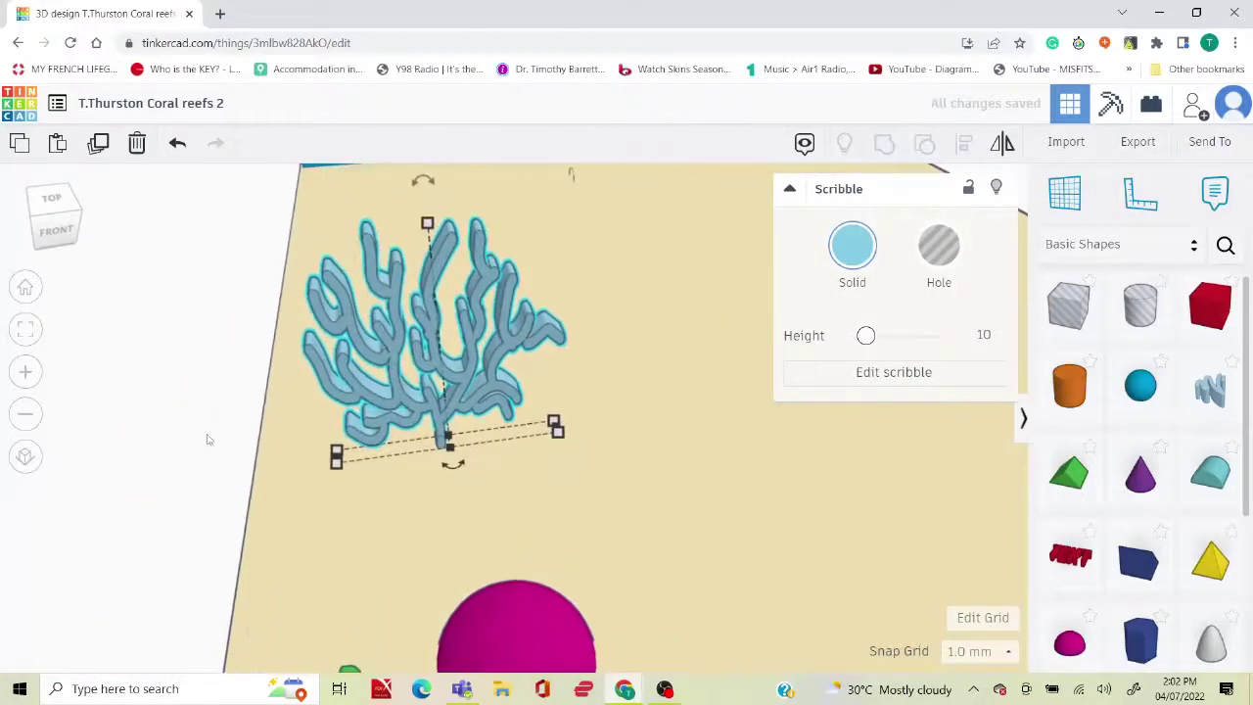
Move the coral across the sand and reduce its height.
click(192, 448)
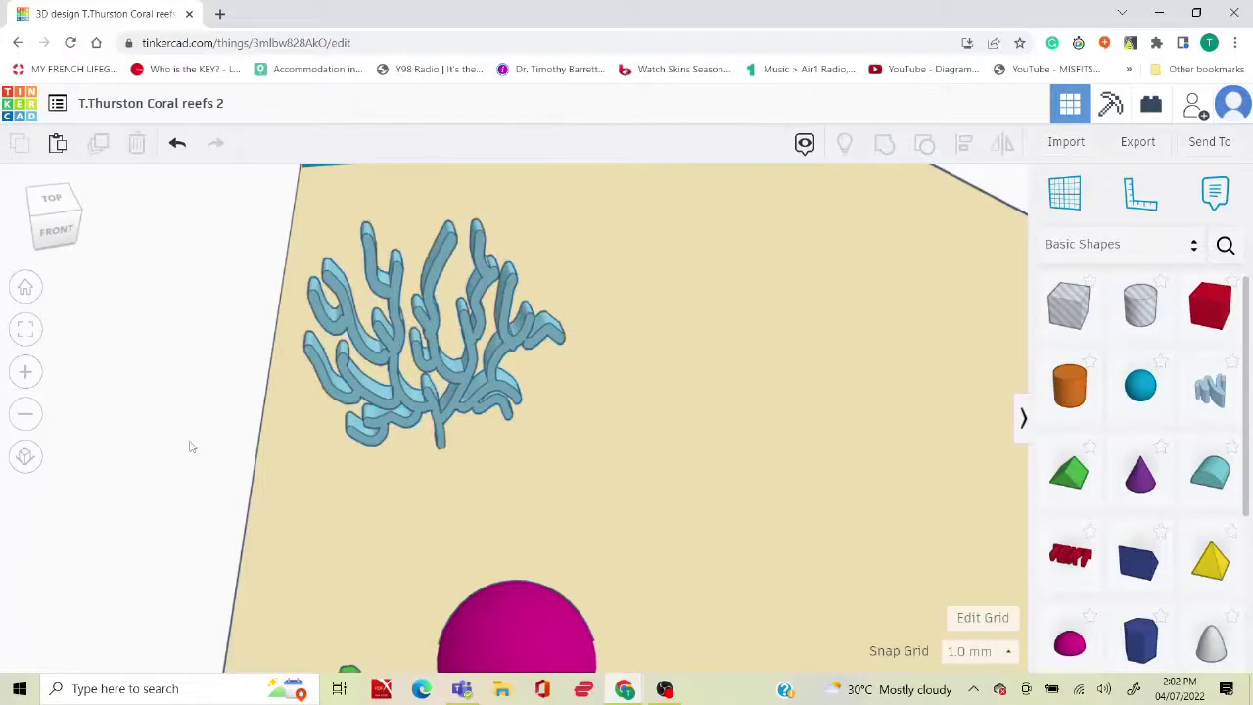
right_drag(192, 448, 192, 396)
click(479, 373)
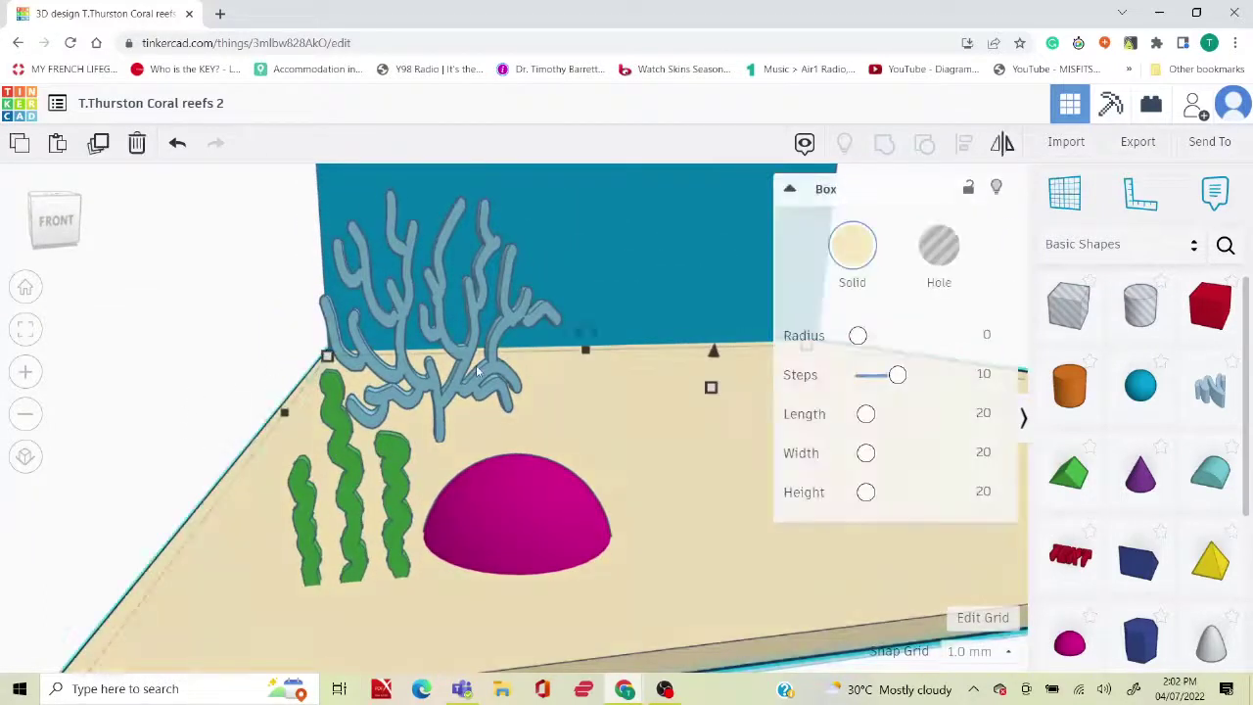
click(445, 431)
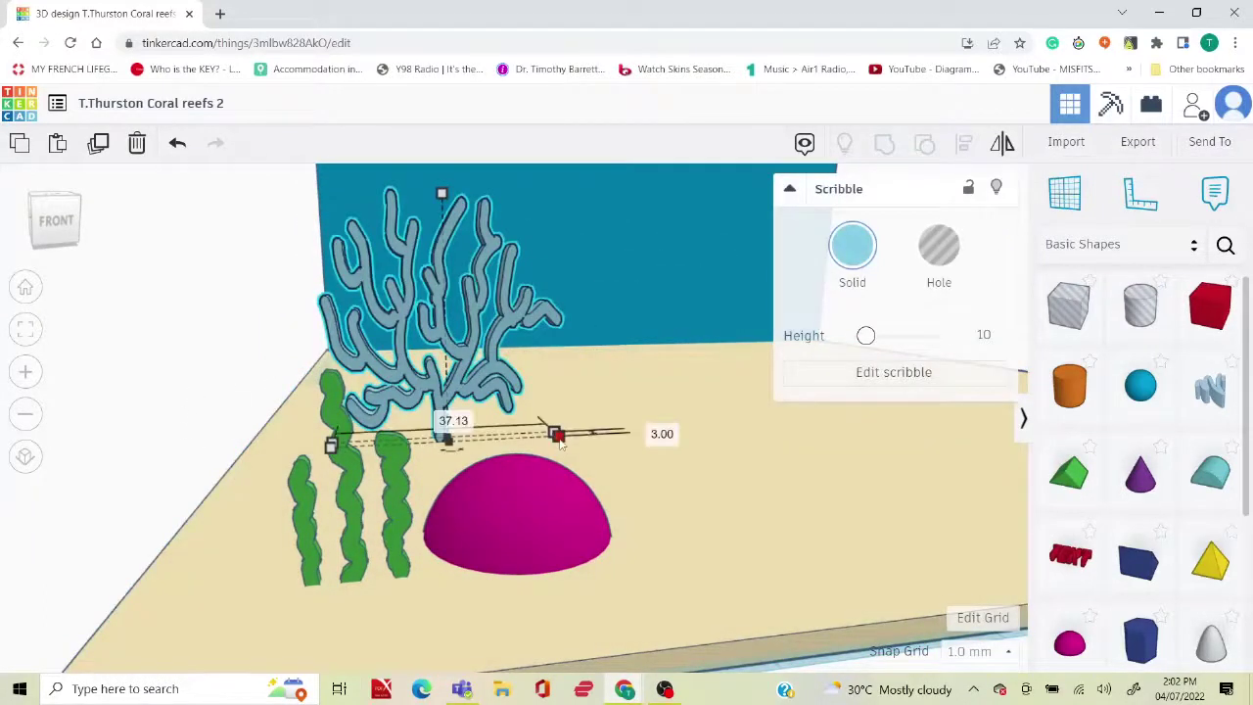
drag(561, 442, 619, 432)
drag(479, 198, 482, 252)
Colour the coral light pink and move it left behind the seaweed.
click(854, 249)
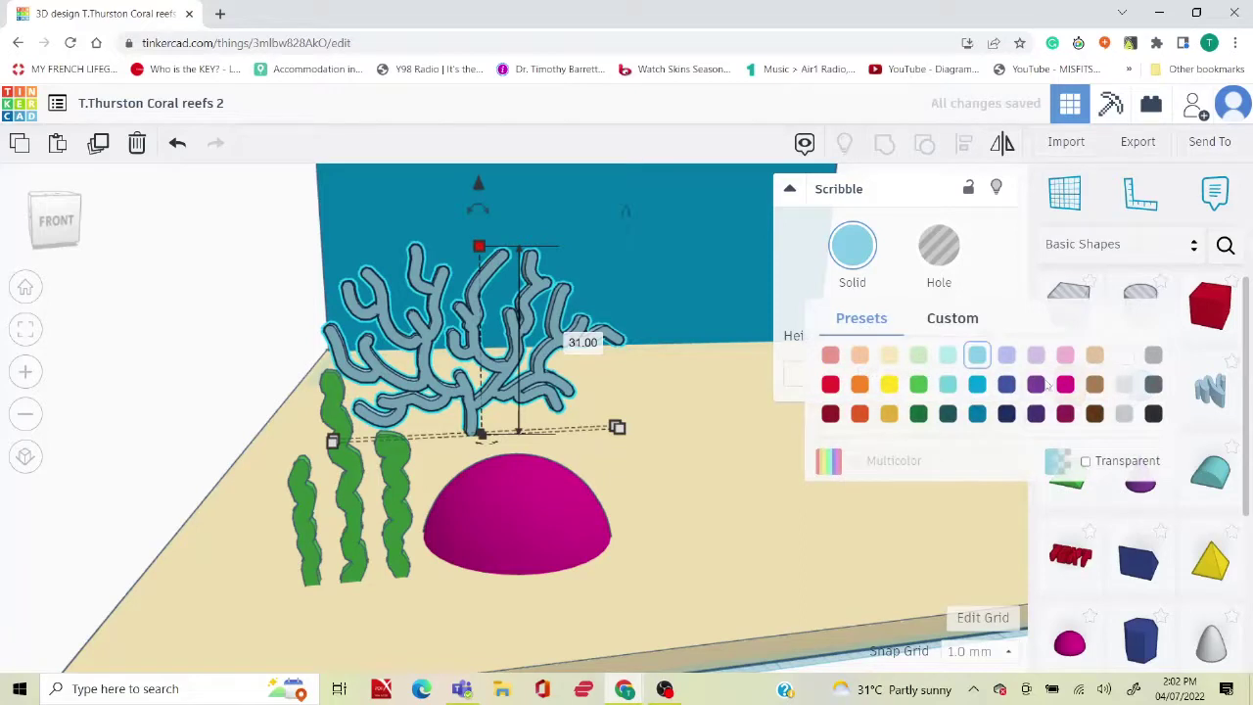
click(1066, 356)
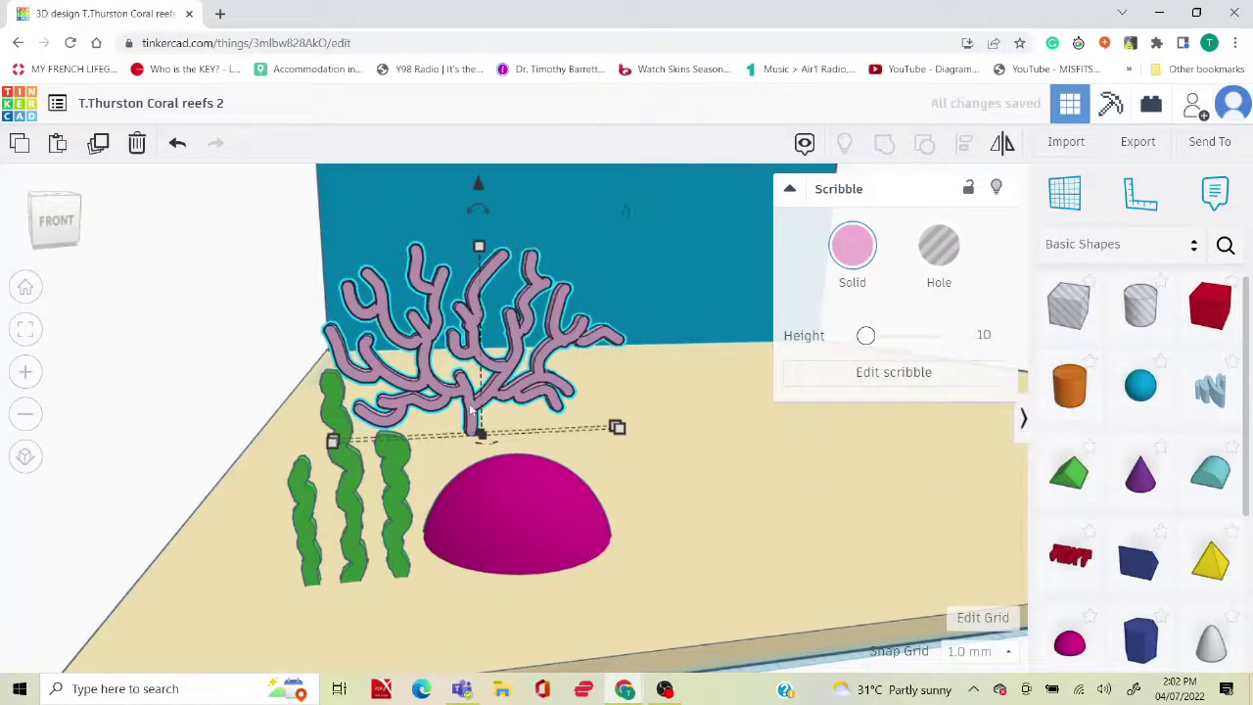
drag(471, 411, 419, 460)
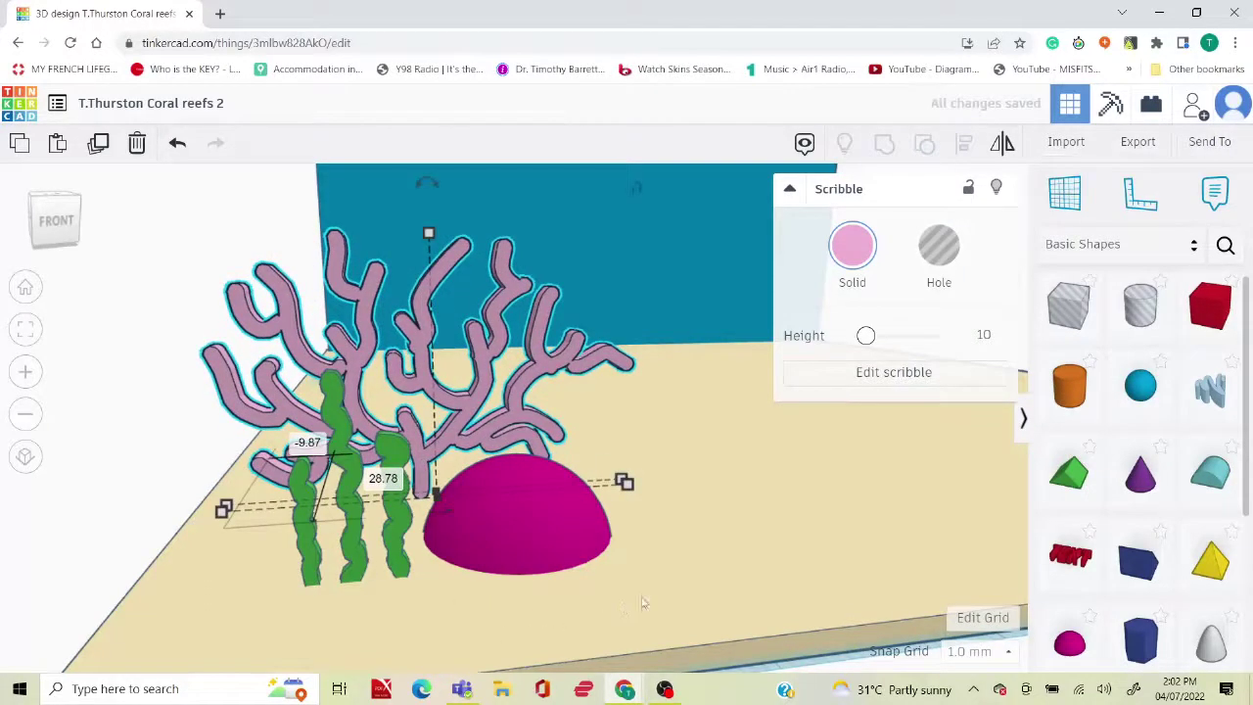
click(153, 401)
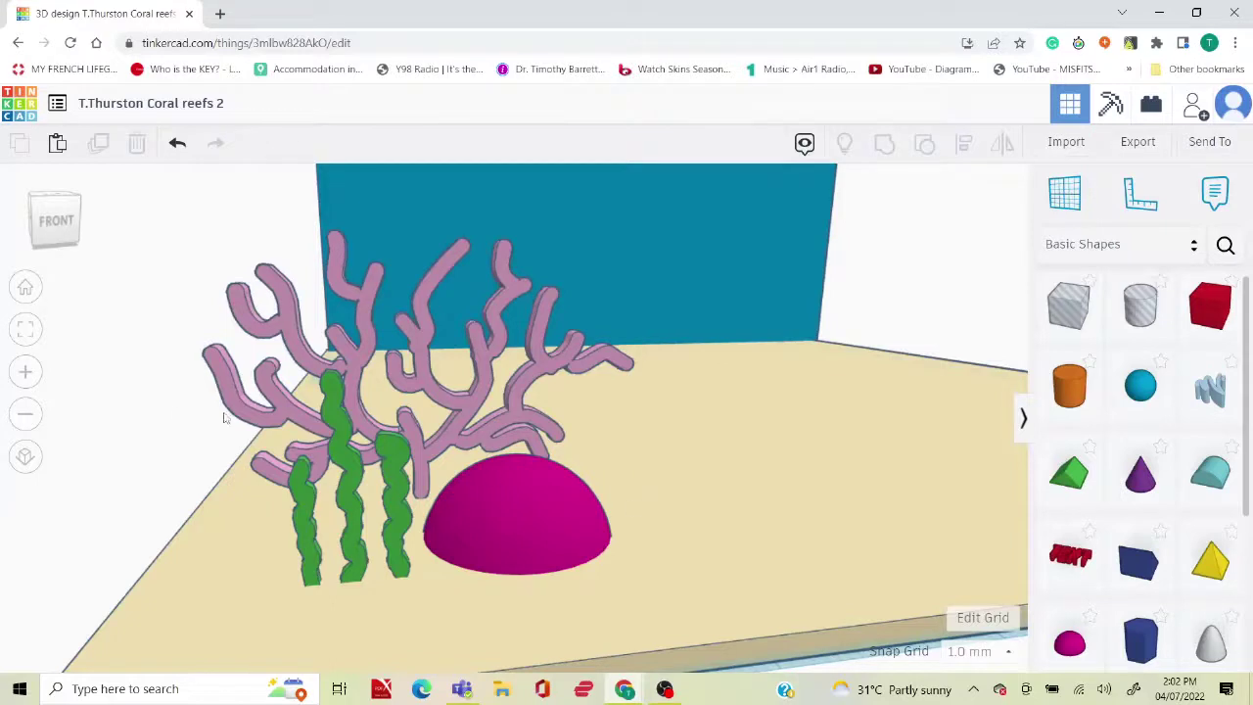
Duplicate the green seaweed and move the copy right across the sand.
scroll(136, 414, down, 2)
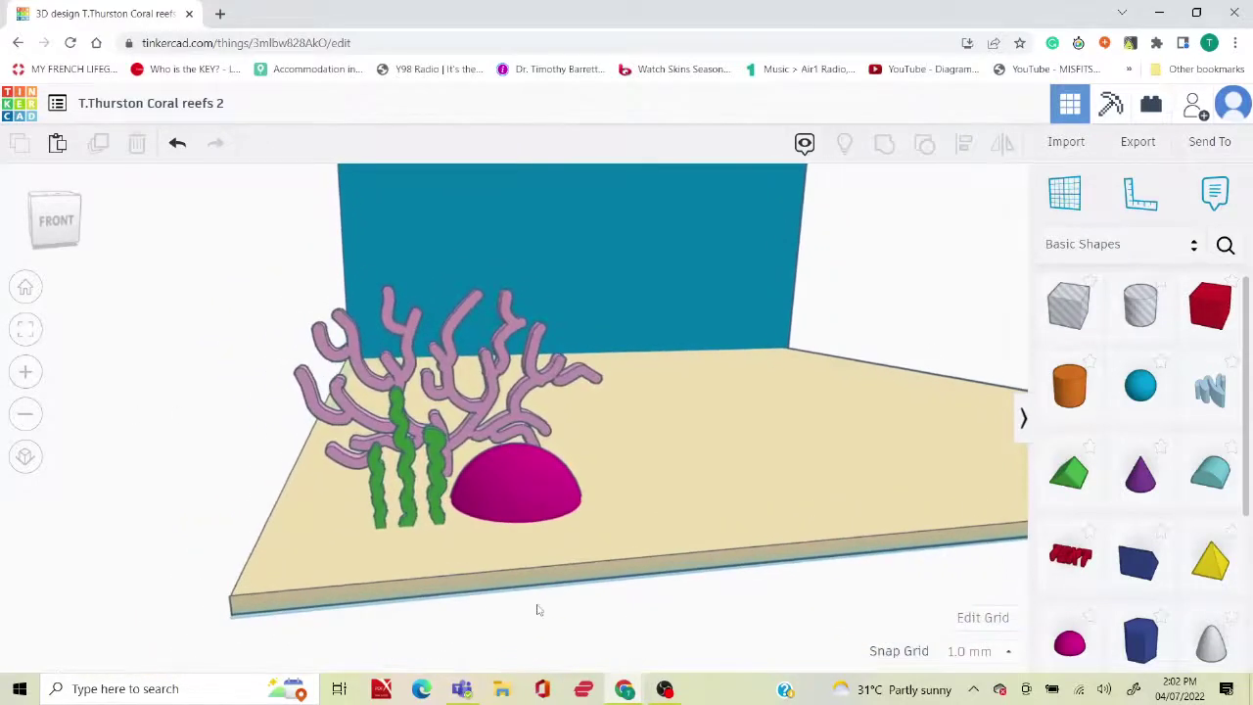
drag(727, 630, 659, 632)
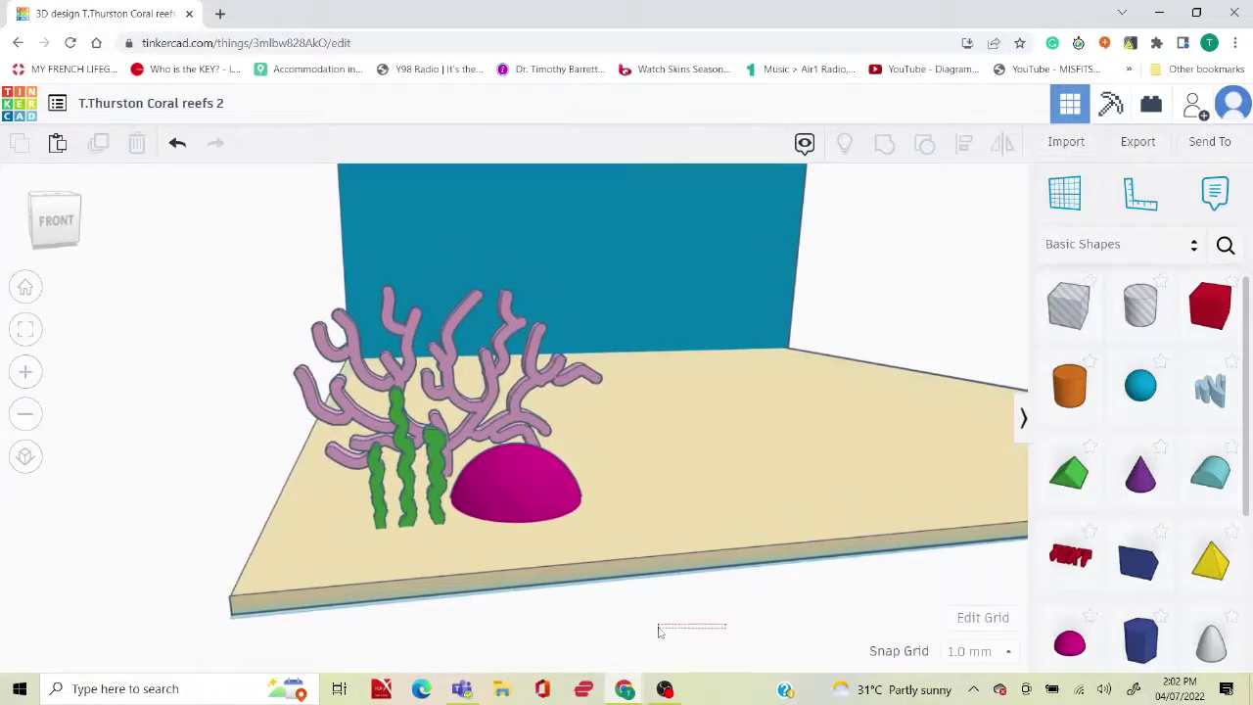
click(438, 516)
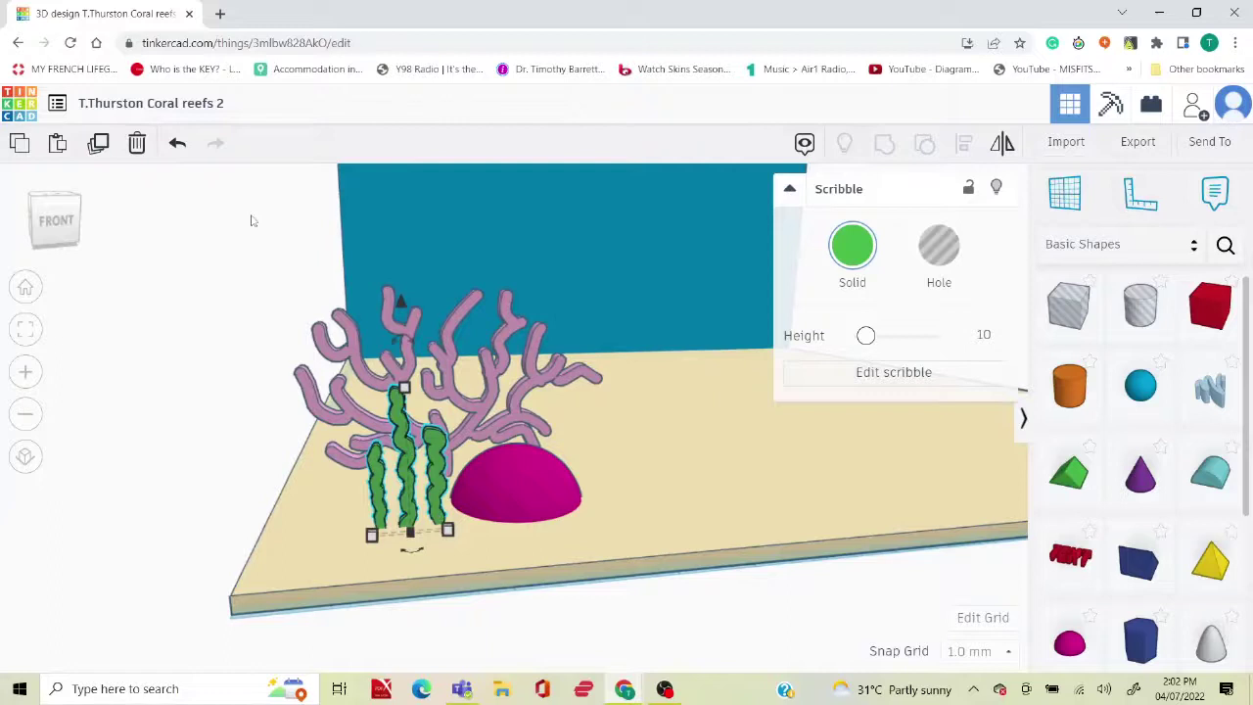
click(98, 143)
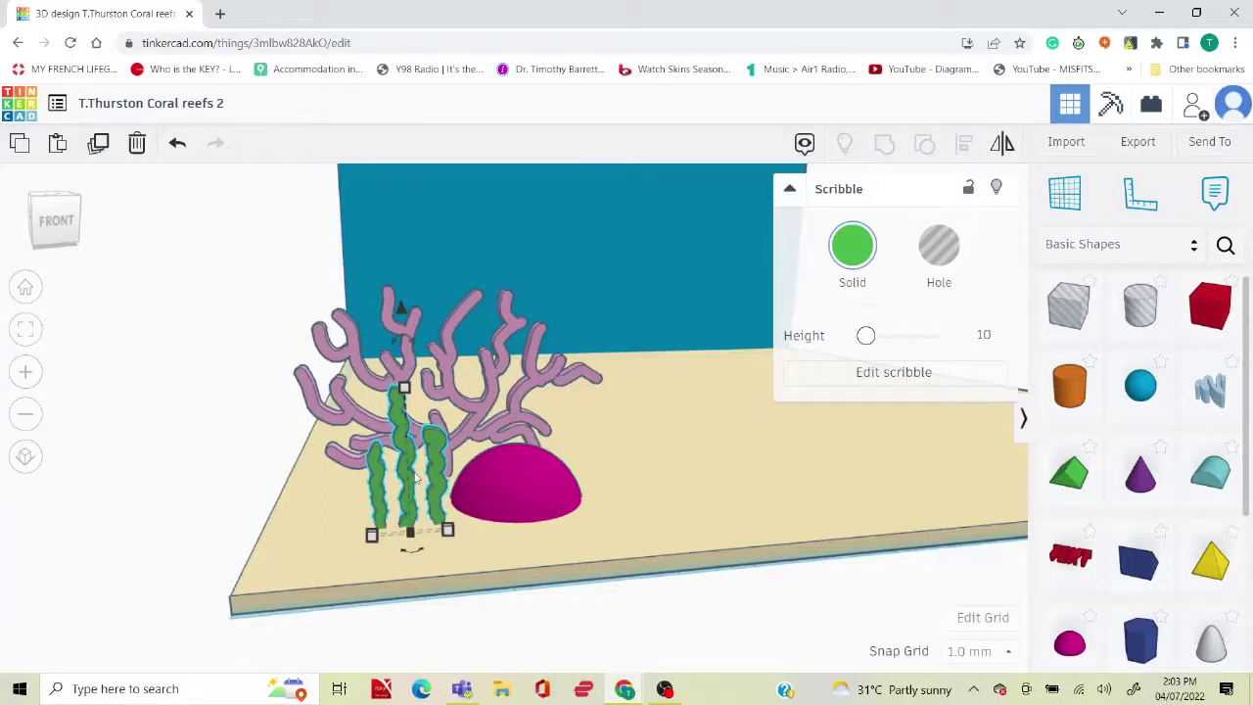
drag(432, 480, 626, 442)
Copy the right-hand seaweed, delete the extra copy, then undo the change.
click(725, 411)
alt+drag(749, 428, 850, 442)
right_drag(850, 442, 817, 480)
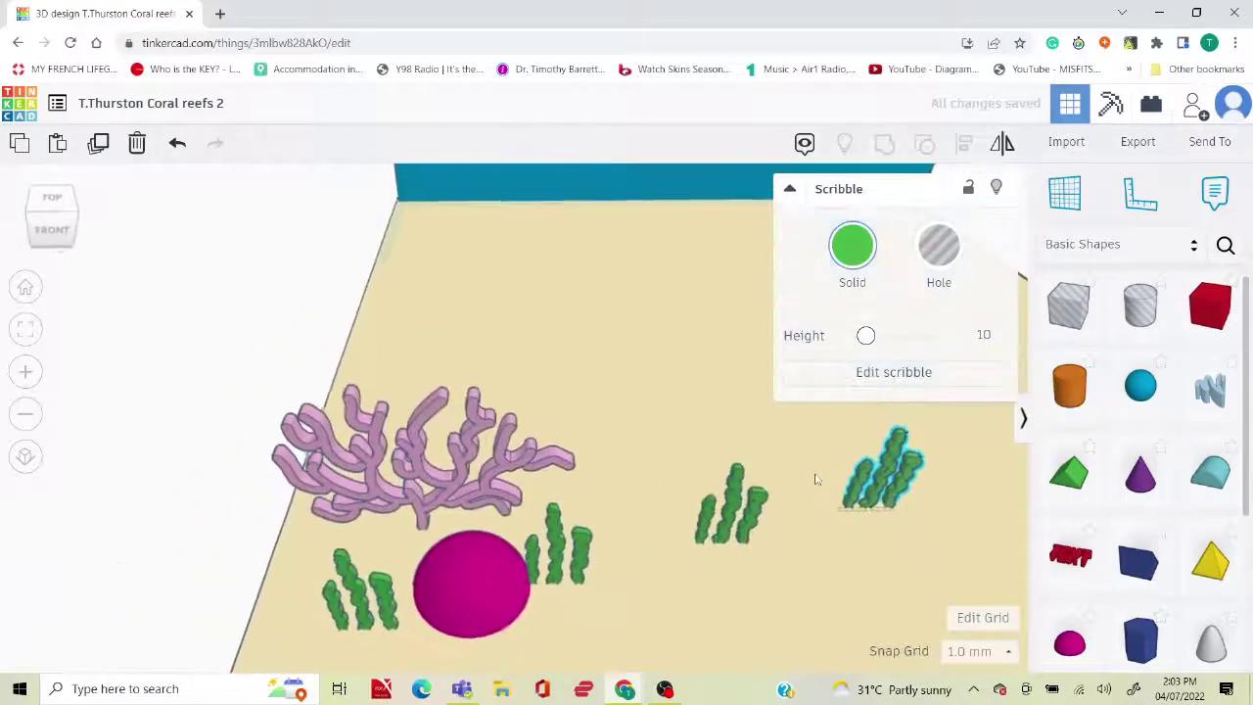
key(Delete)
click(877, 484)
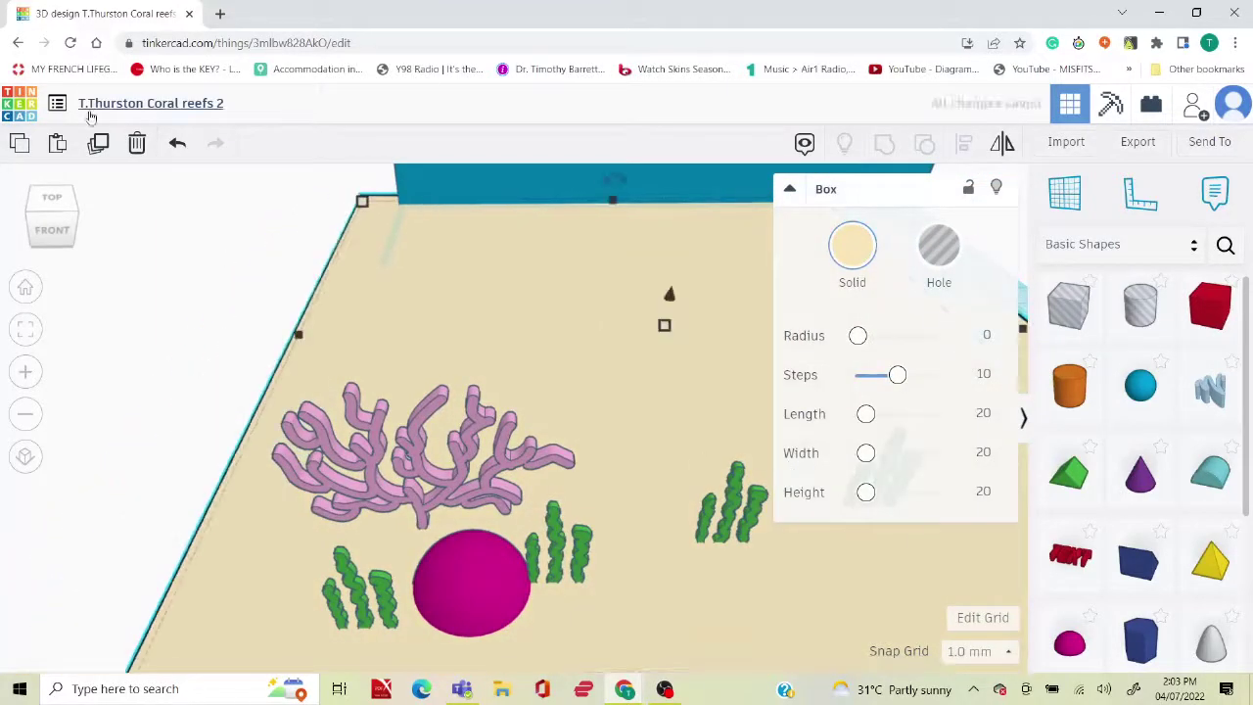
click(177, 143)
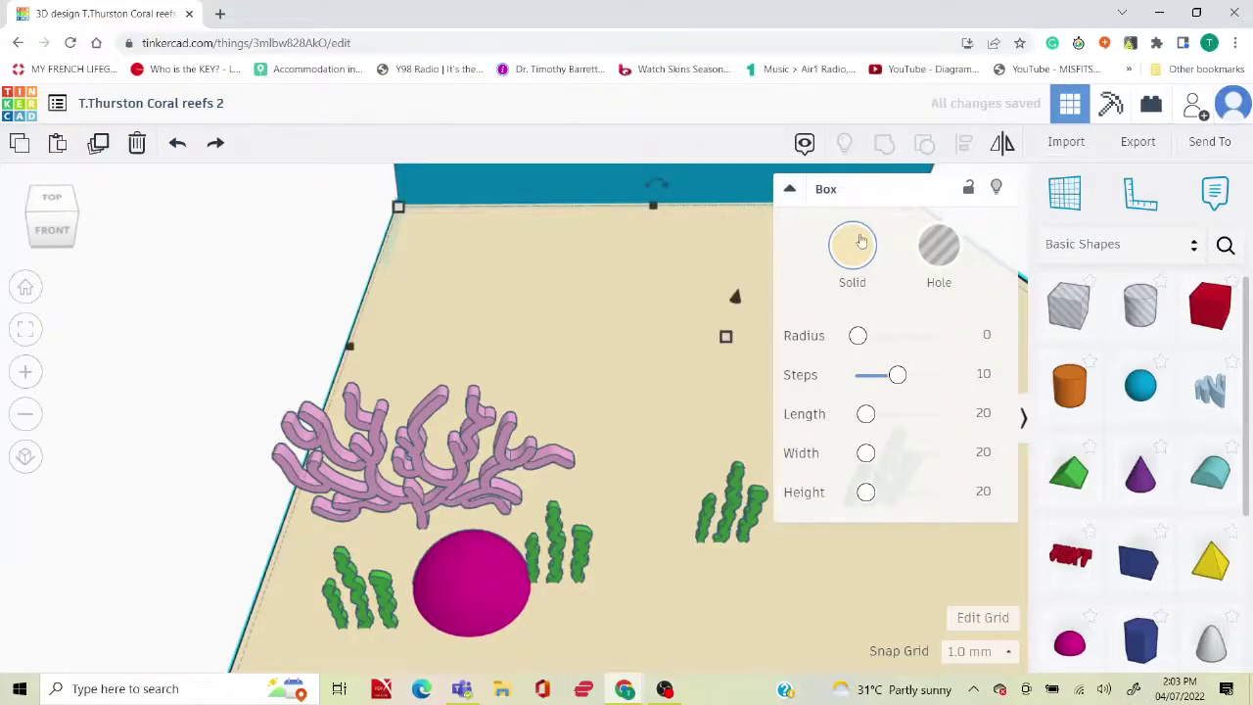
Move the right-hand seaweed clump left into the pink coral.
click(791, 192)
click(884, 484)
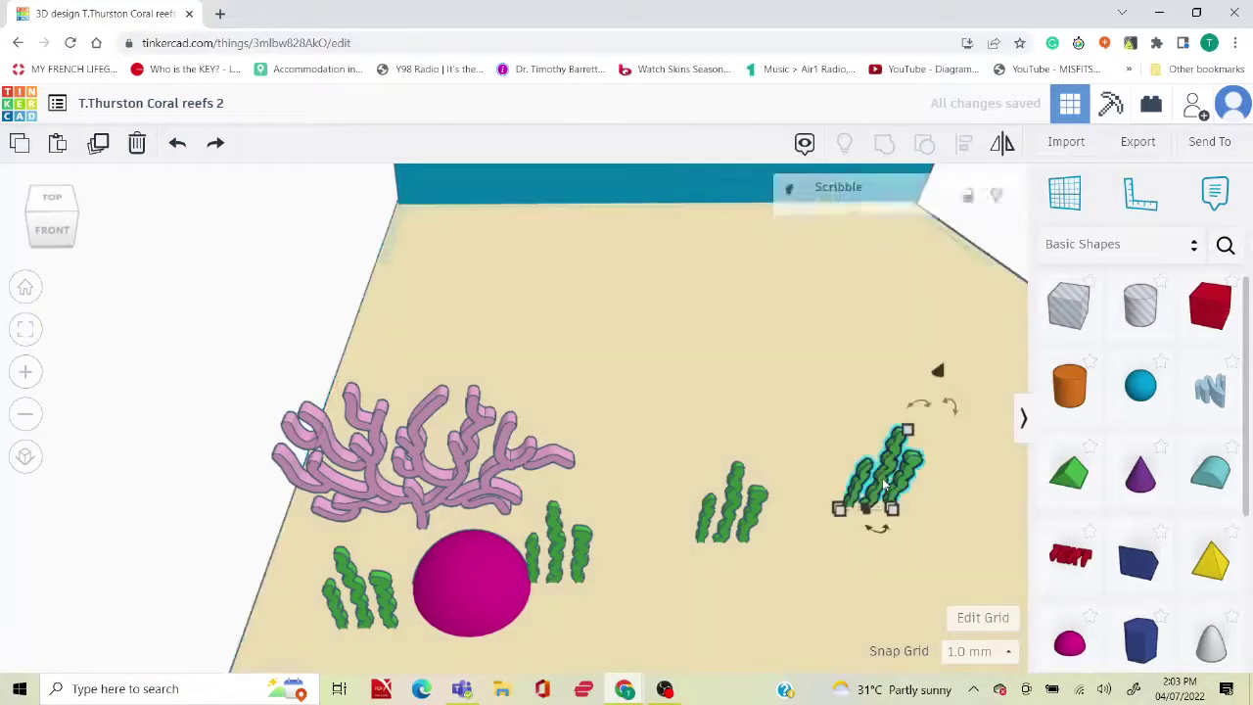
drag(885, 484, 391, 440)
Undo the last seaweed move and set a seaweed clump beside the pink coral.
key(ctrl+z)
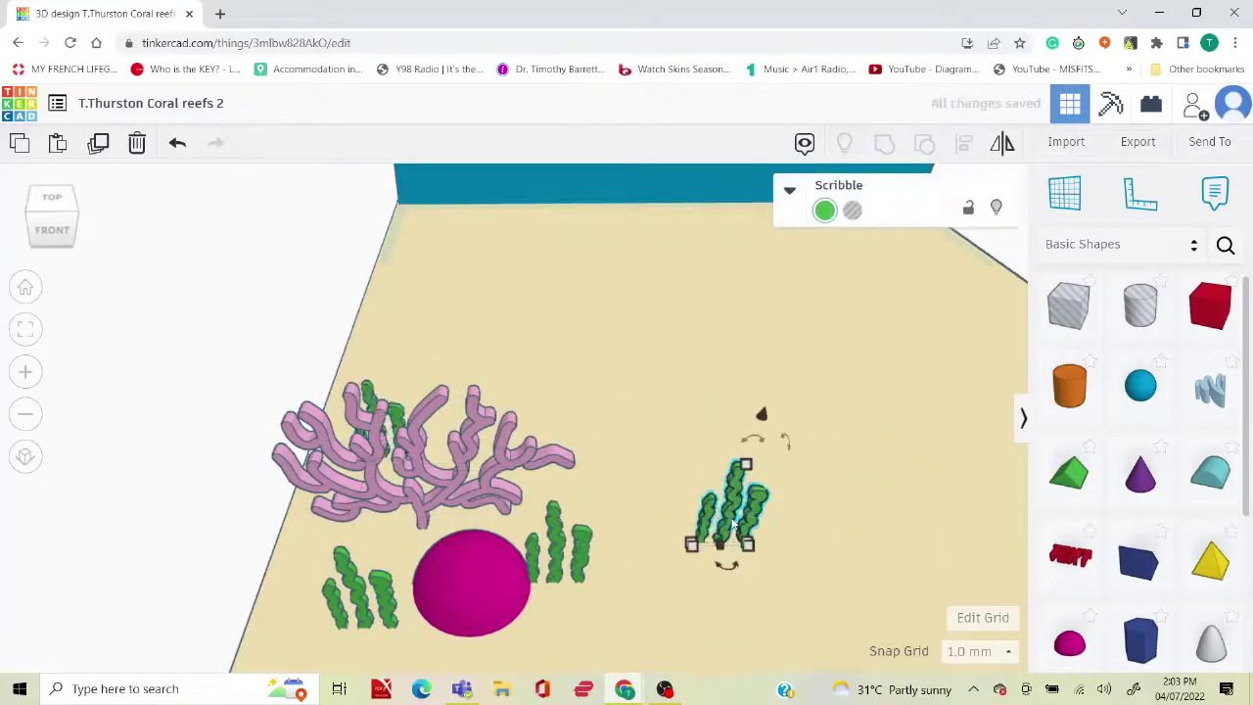
drag(734, 501, 555, 502)
key(shift+Left)
key(shift+Left)
key(shift+Left)
key(shift+Left)
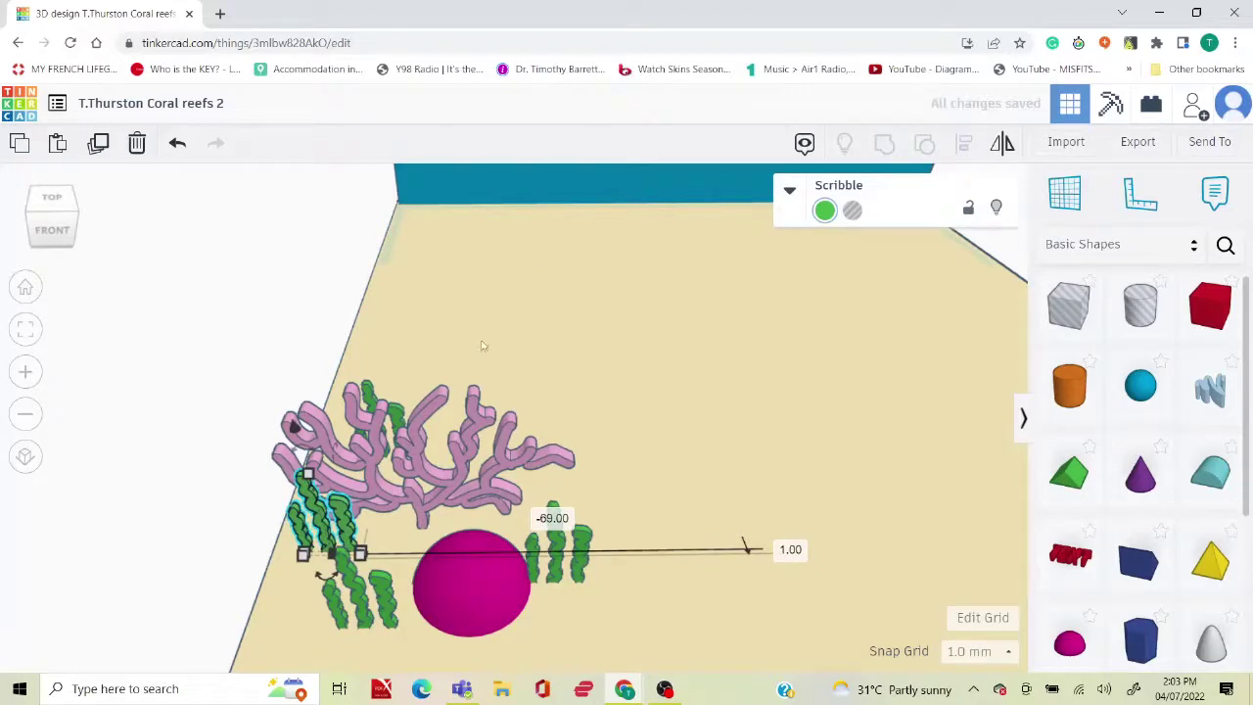
Move seaweed clumps into and around the pink coral.
click(336, 519)
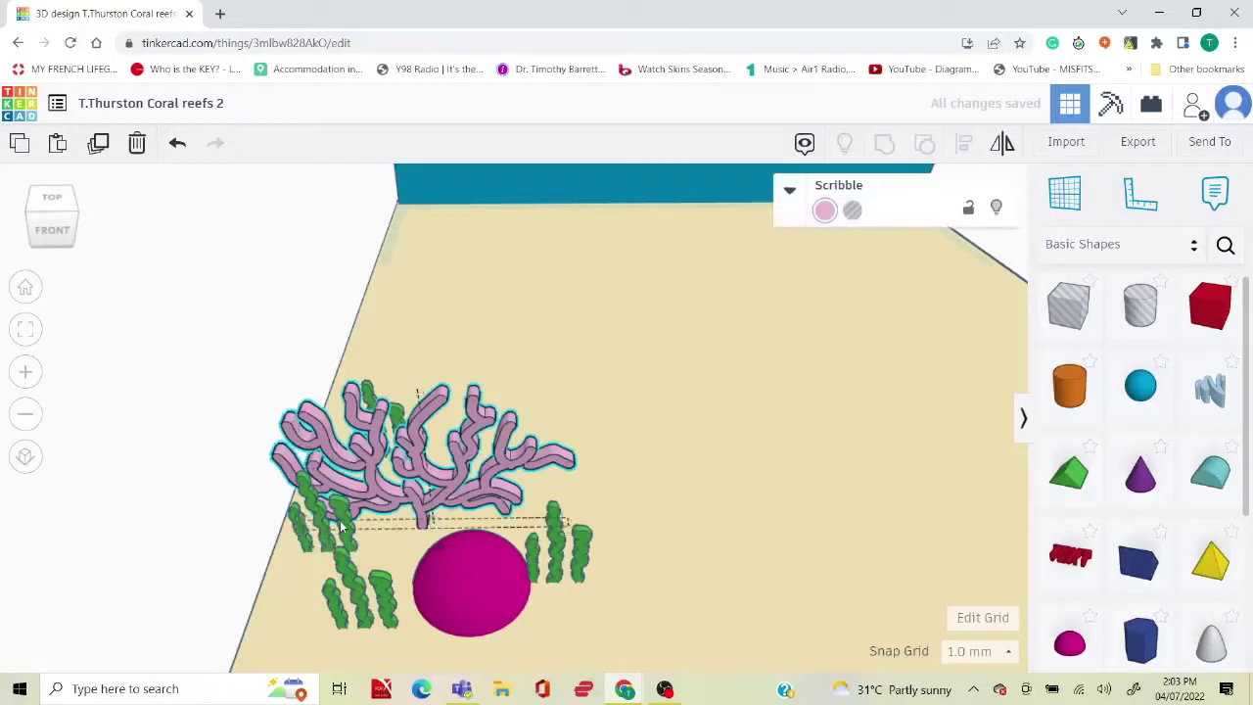
drag(342, 526, 522, 517)
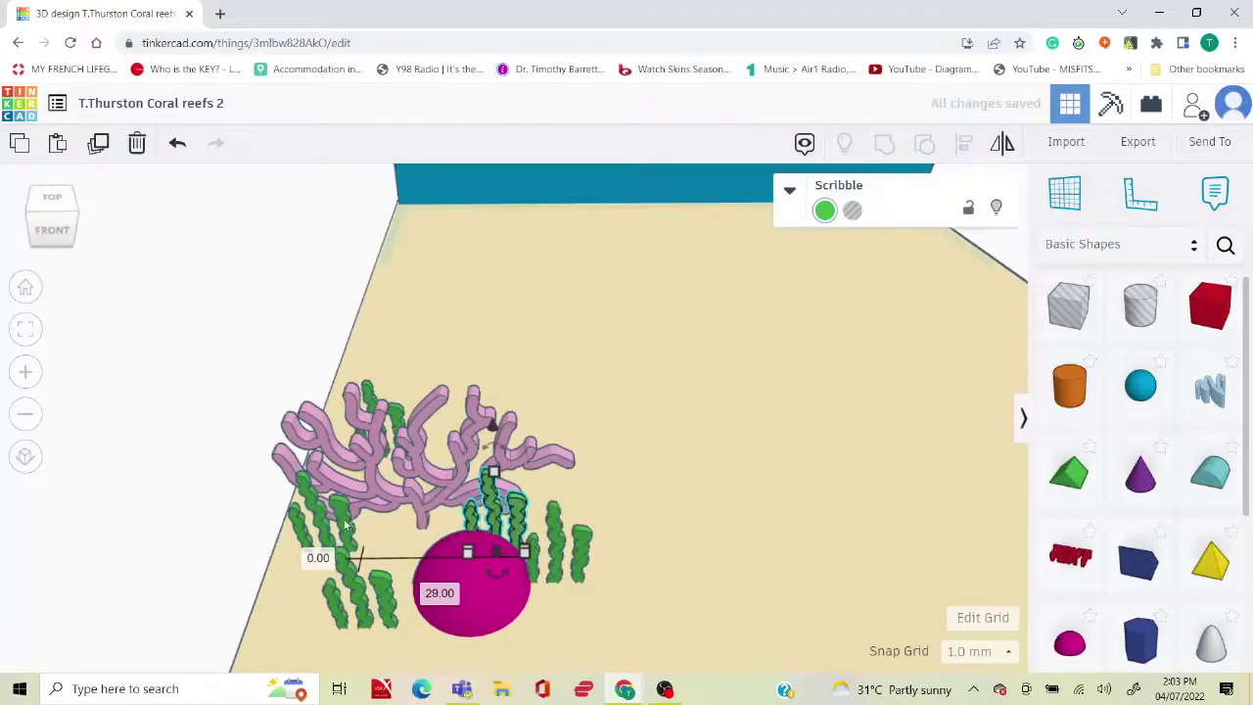
mouse_move(345, 525)
mouse_down()
mouse_move(333, 548)
mouse_move(477, 438)
mouse_up()
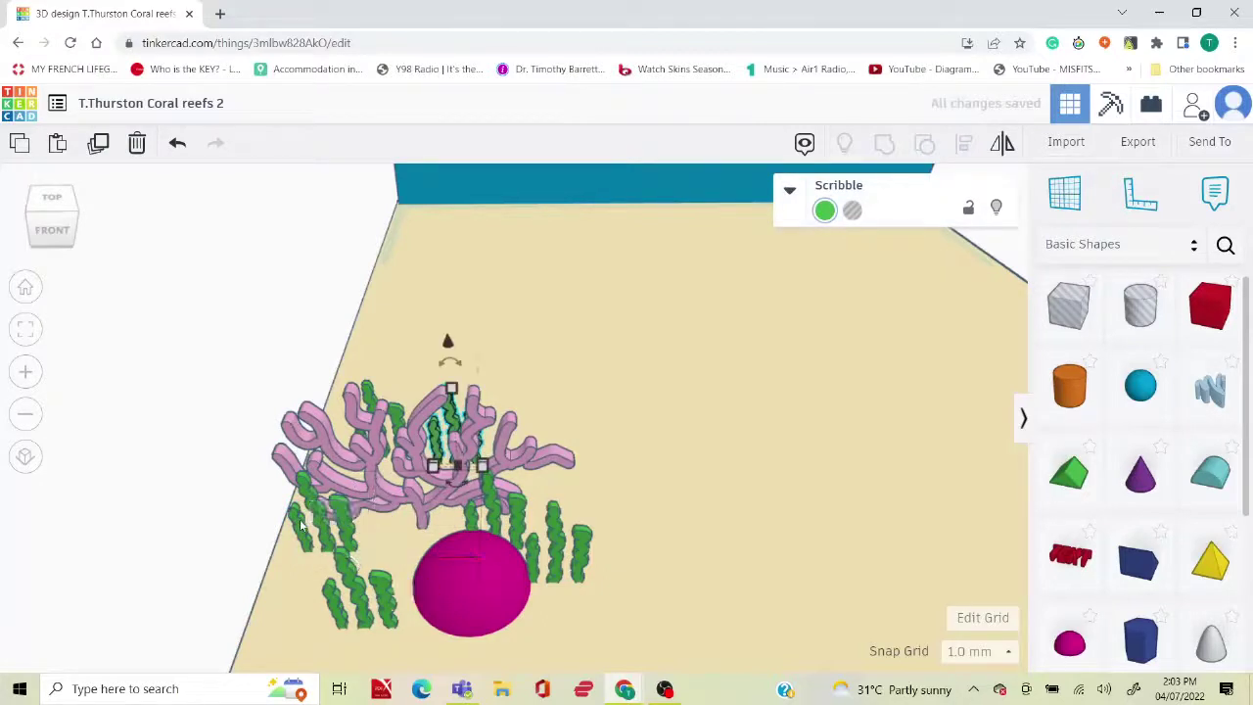
click(447, 431)
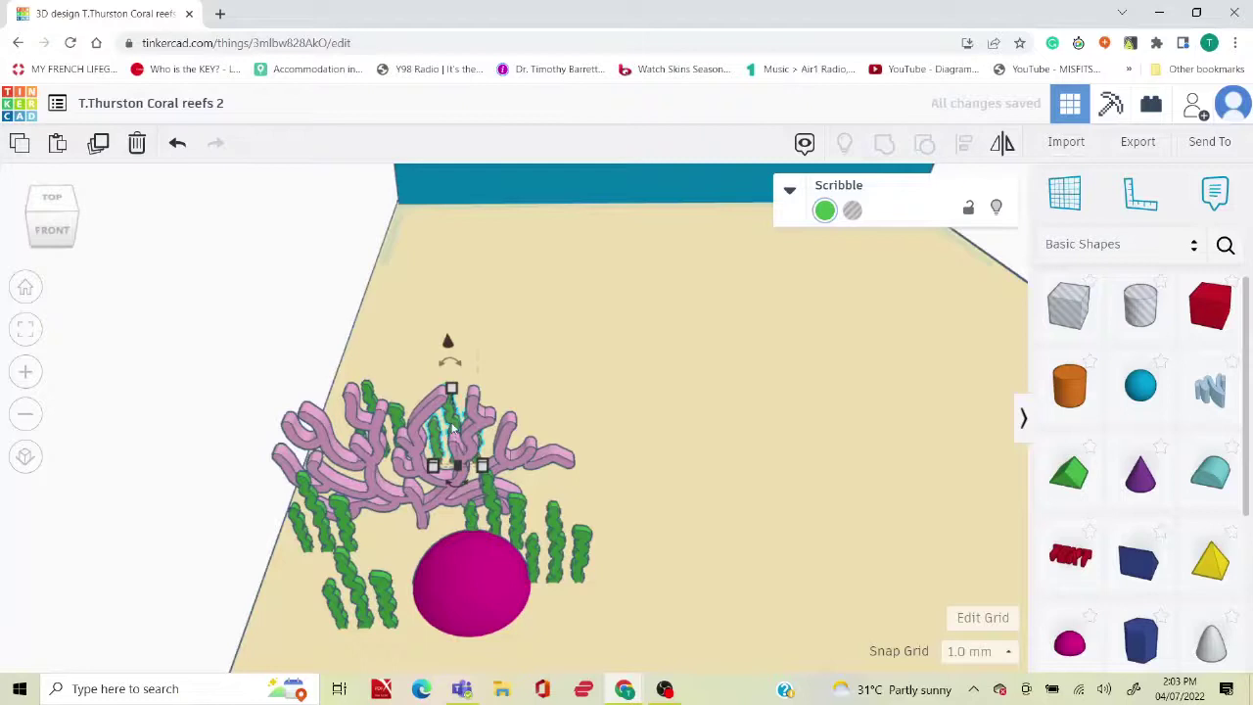
drag(454, 428, 550, 433)
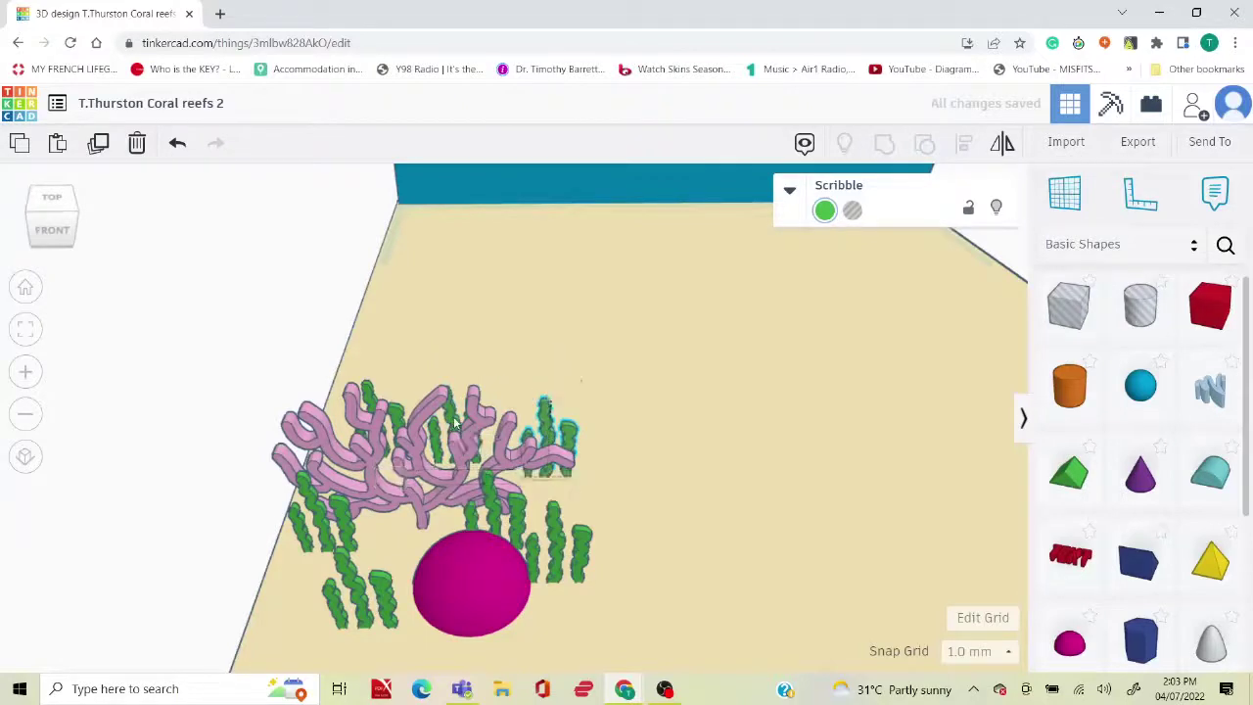
mouse_move(456, 424)
mouse_down()
mouse_move(480, 421)
mouse_move(457, 425)
mouse_up()
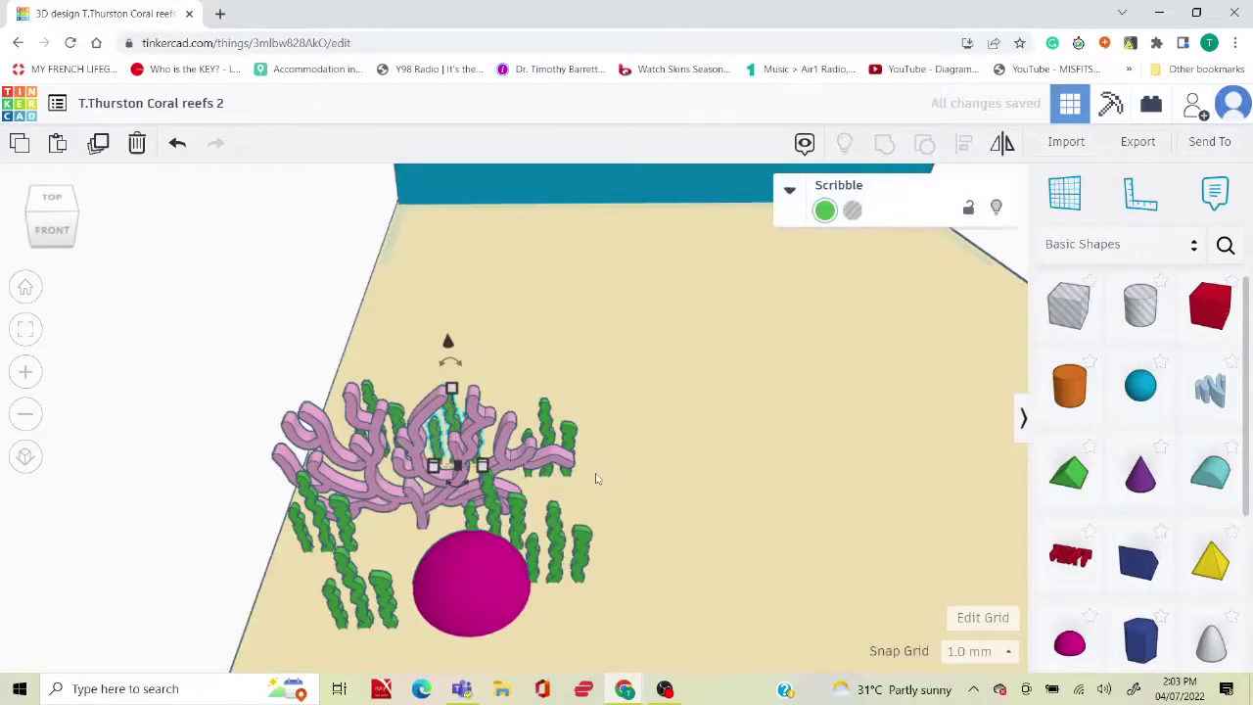
click(596, 478)
Place two more seaweed clumps toward the front and inside the coral.
mouse_move(455, 424)
mouse_down()
mouse_move(564, 475)
mouse_move(431, 519)
mouse_move(260, 620)
mouse_up()
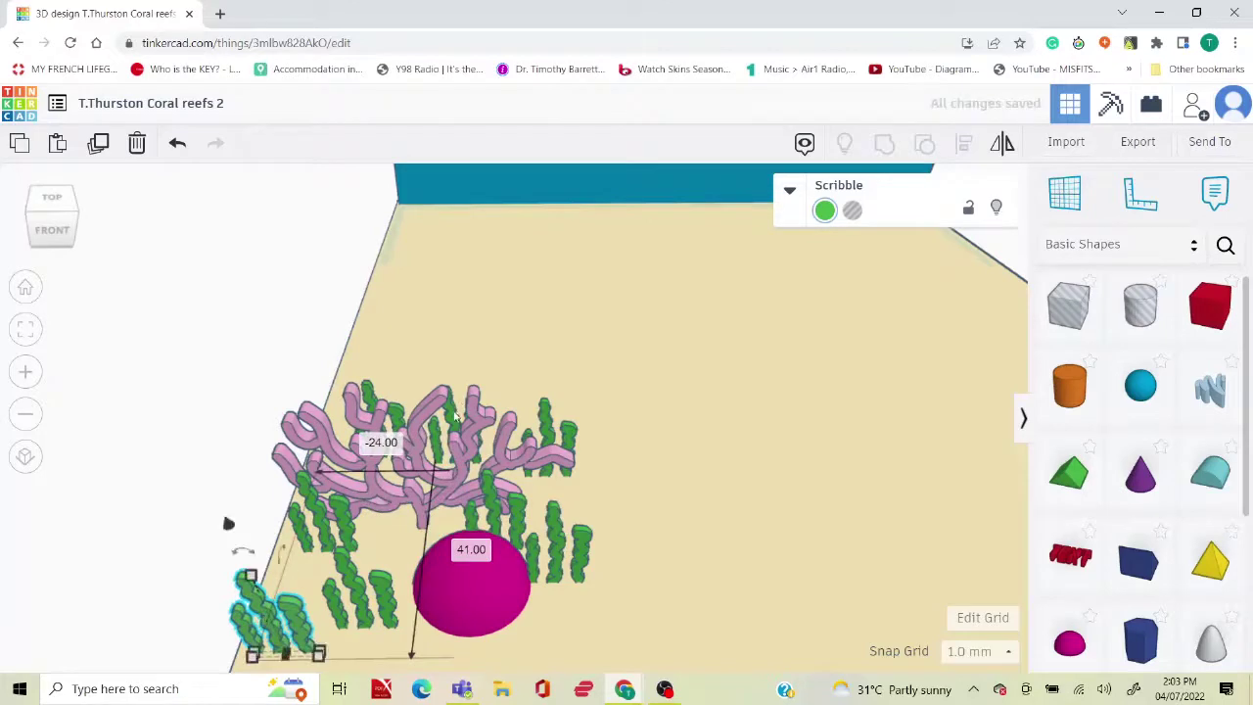
drag(456, 416, 405, 523)
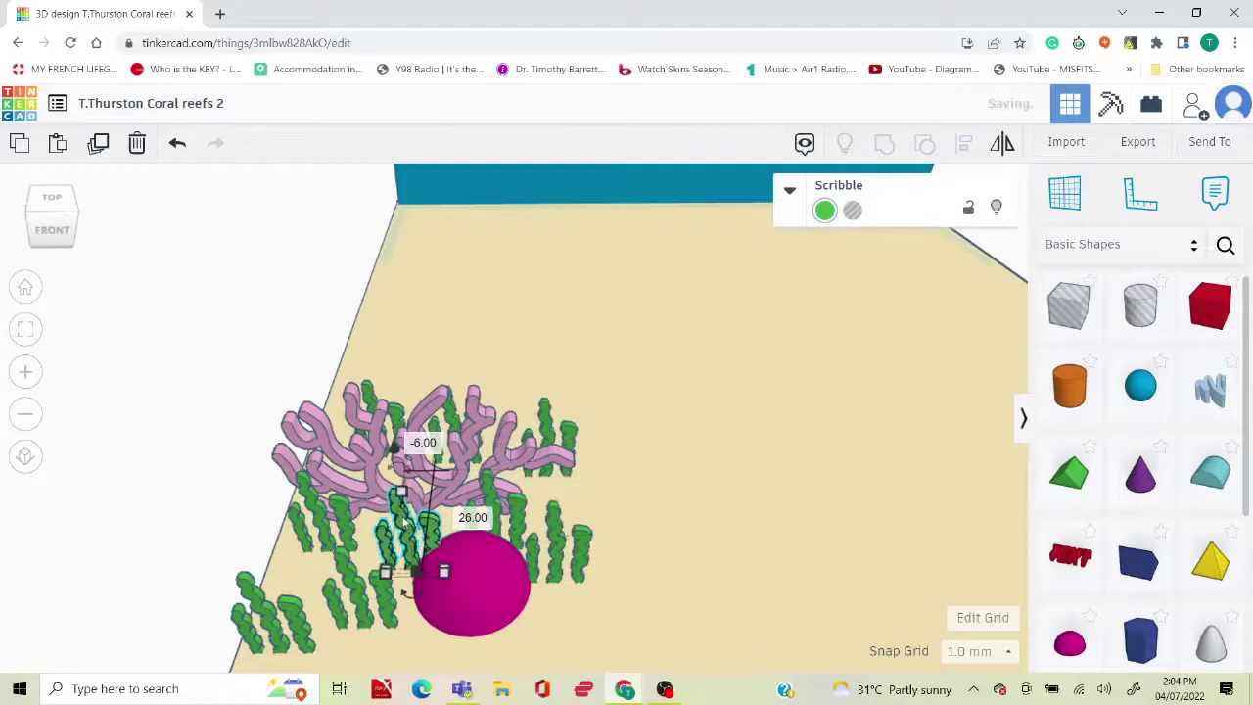
click(753, 587)
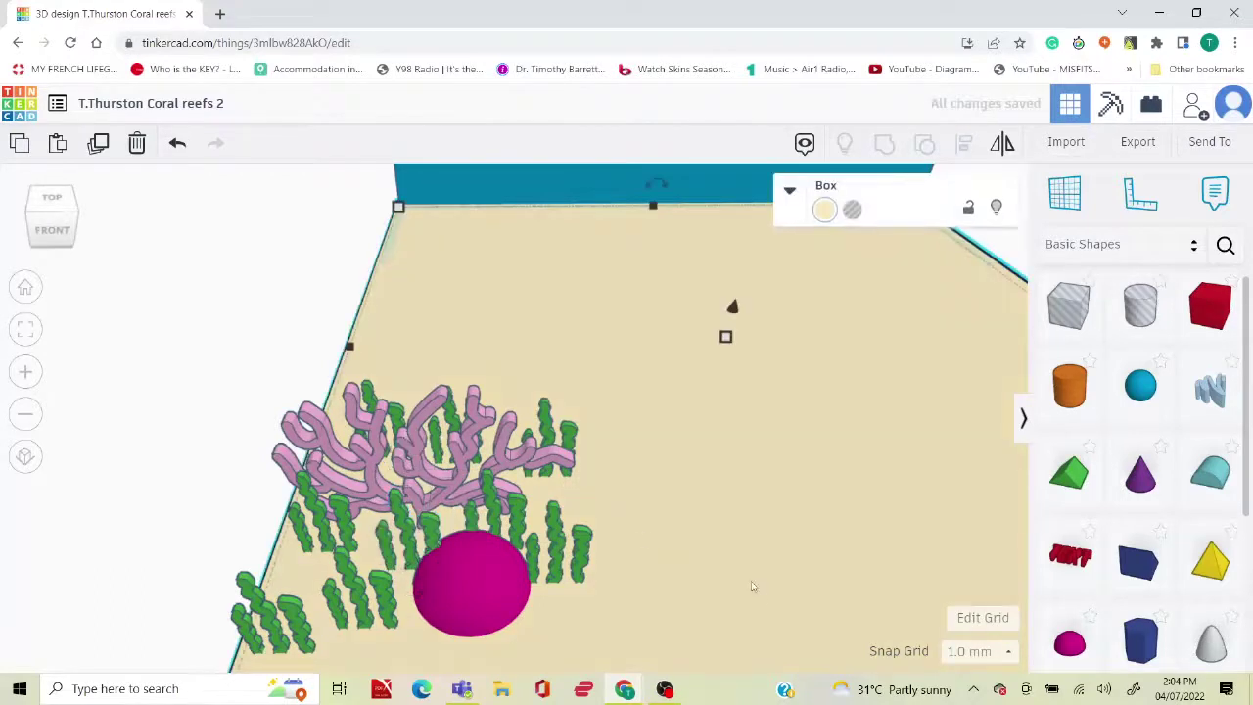
click(200, 363)
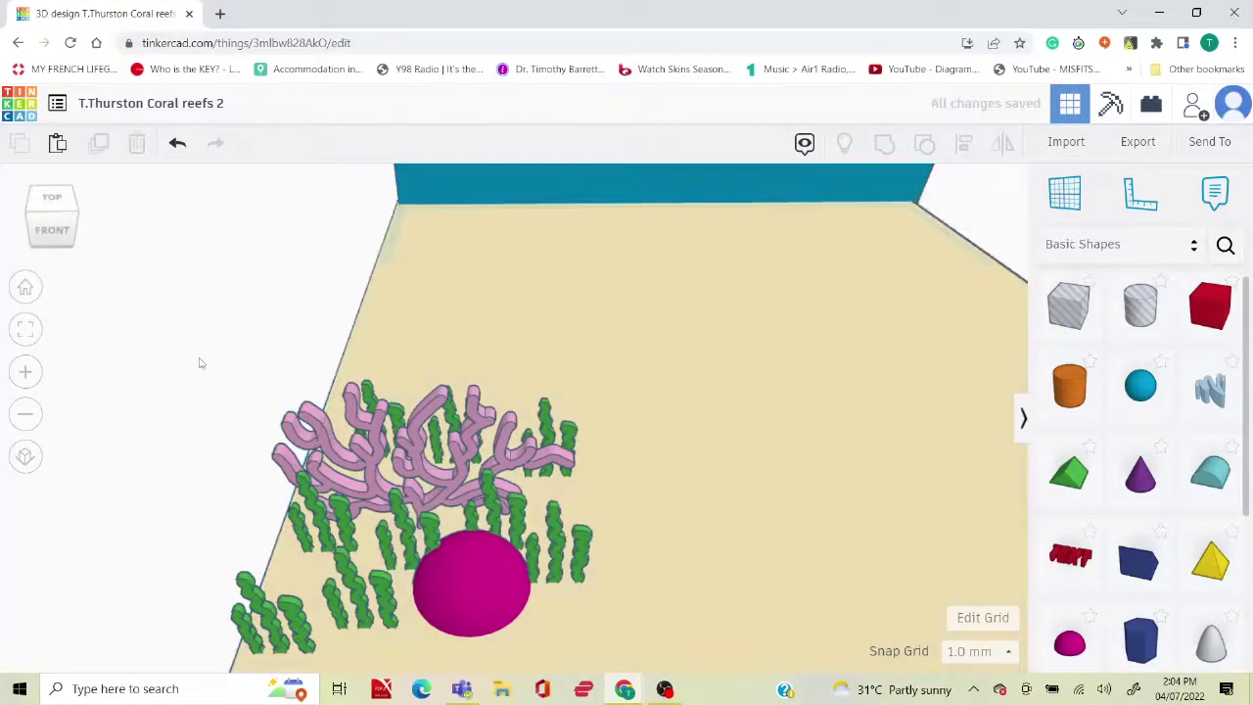
right_drag(200, 363, 212, 339)
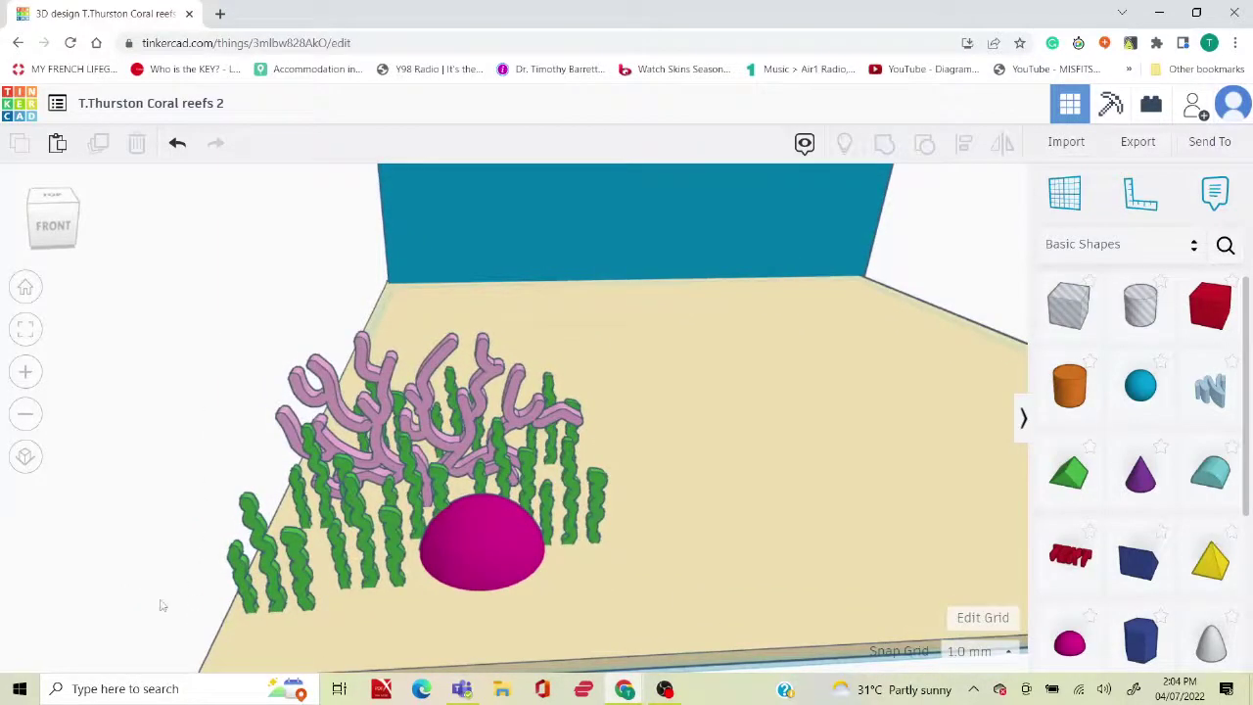
Group the coral, seaweed and dome shapes, leaving the sand base out.
drag(162, 606, 632, 625)
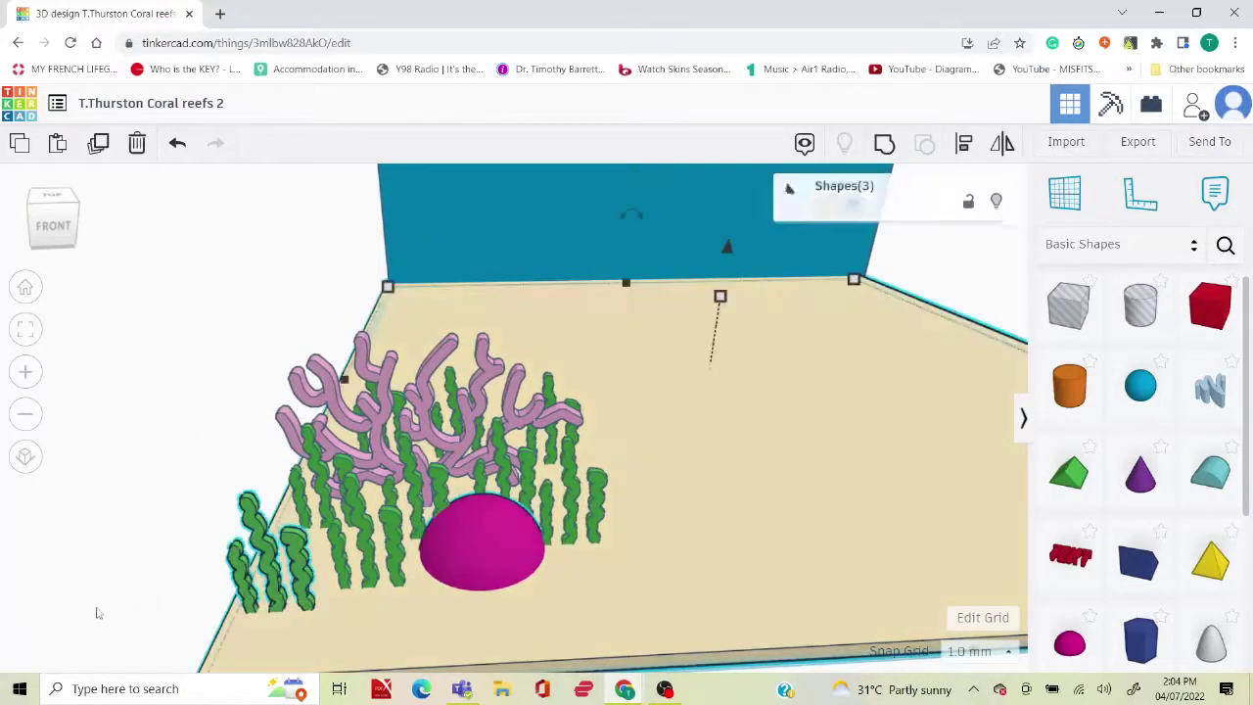
click(117, 613)
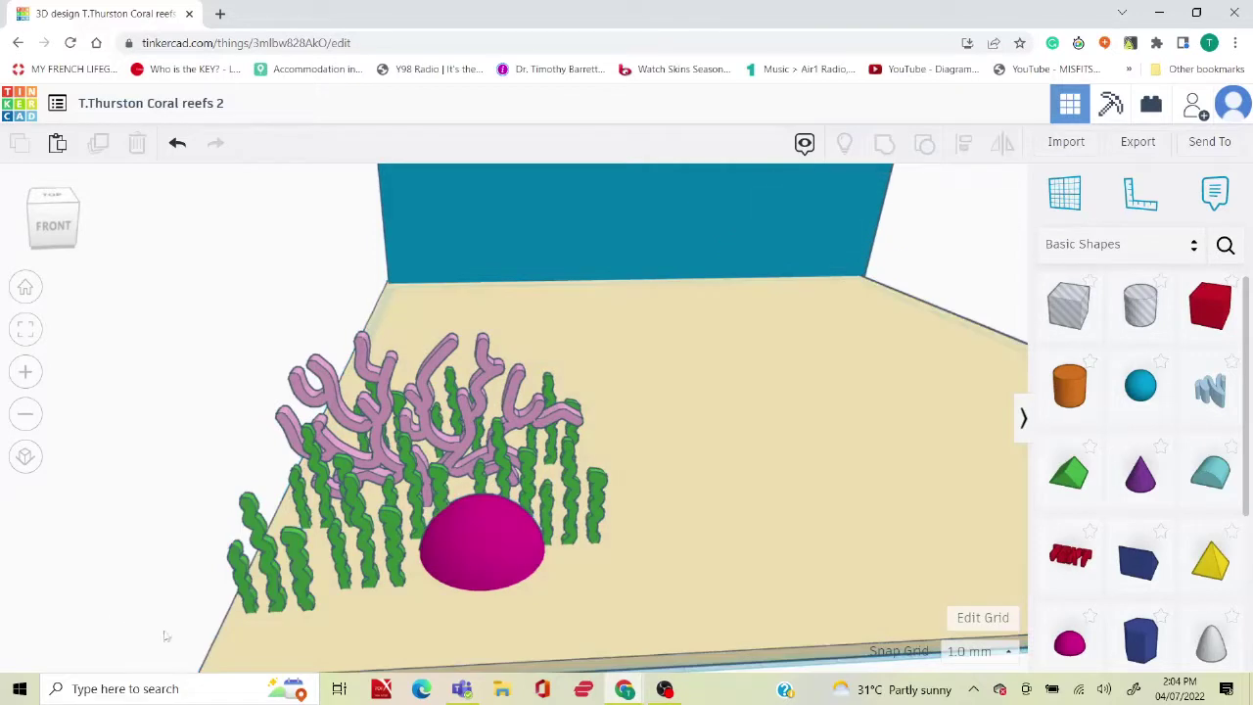
drag(174, 630, 619, 327)
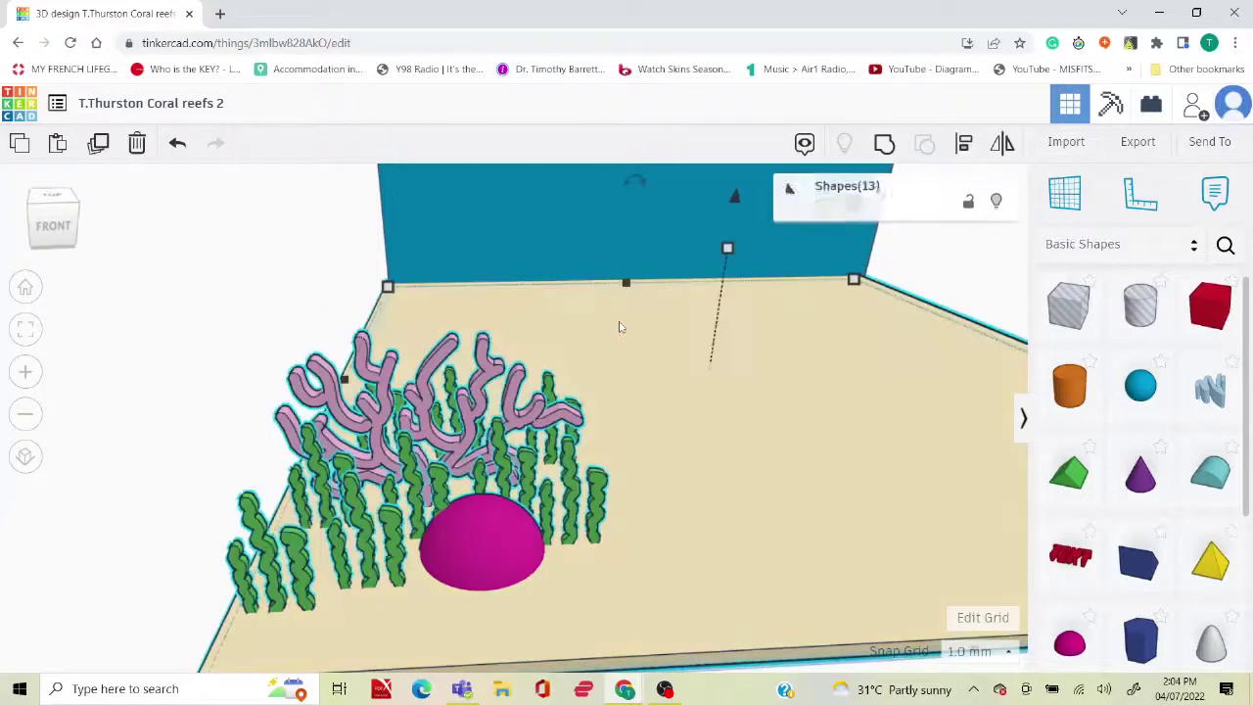
shift+click(907, 372)
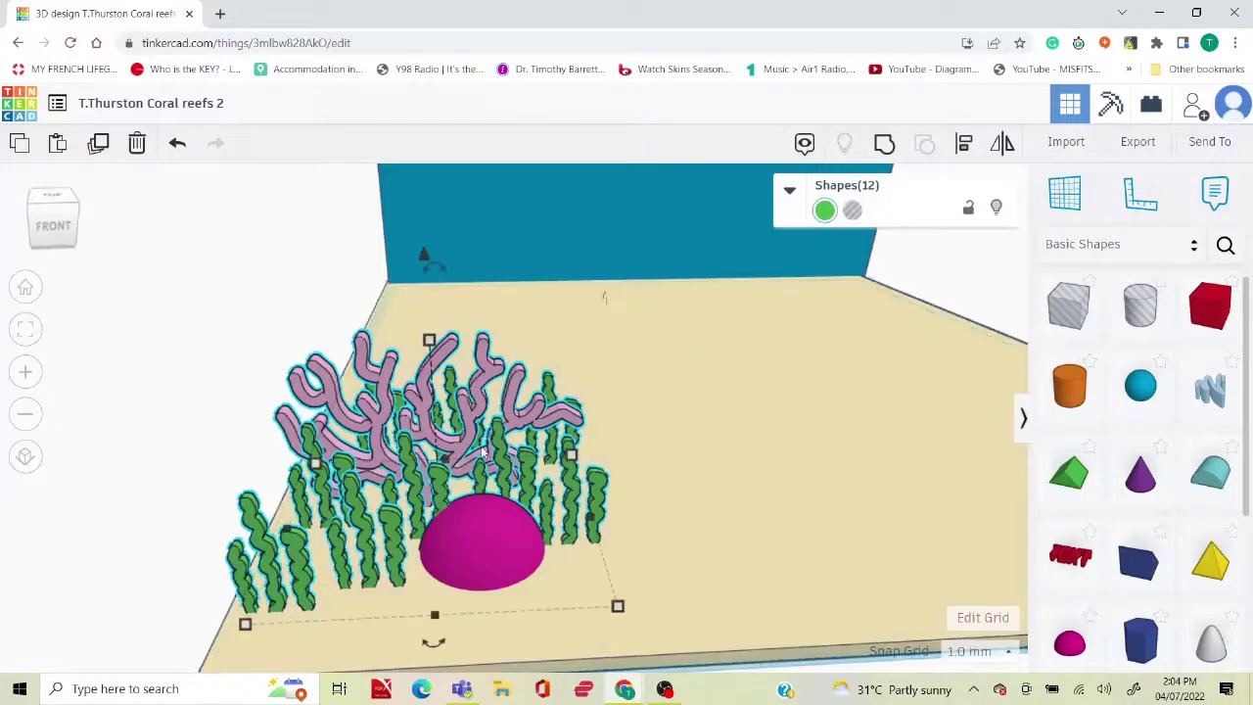
click(885, 145)
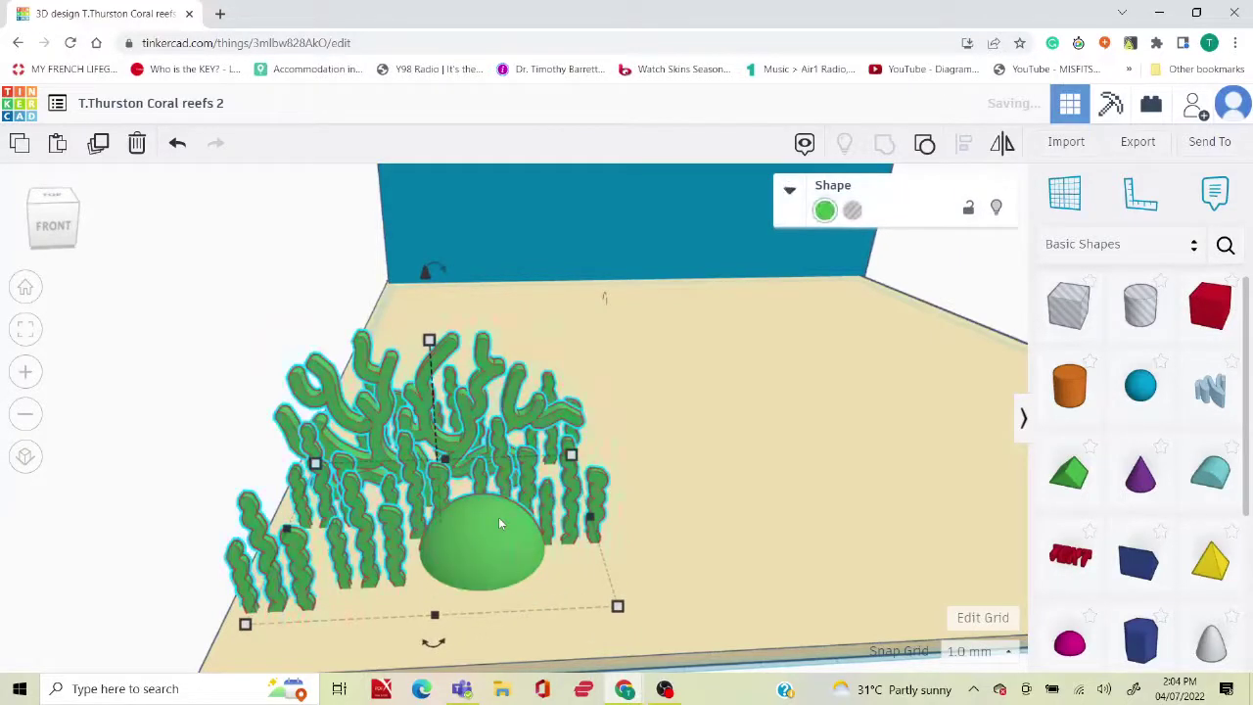
Make the group Multicolor so parts keep their colours, undoing the accidental base change.
click(824, 211)
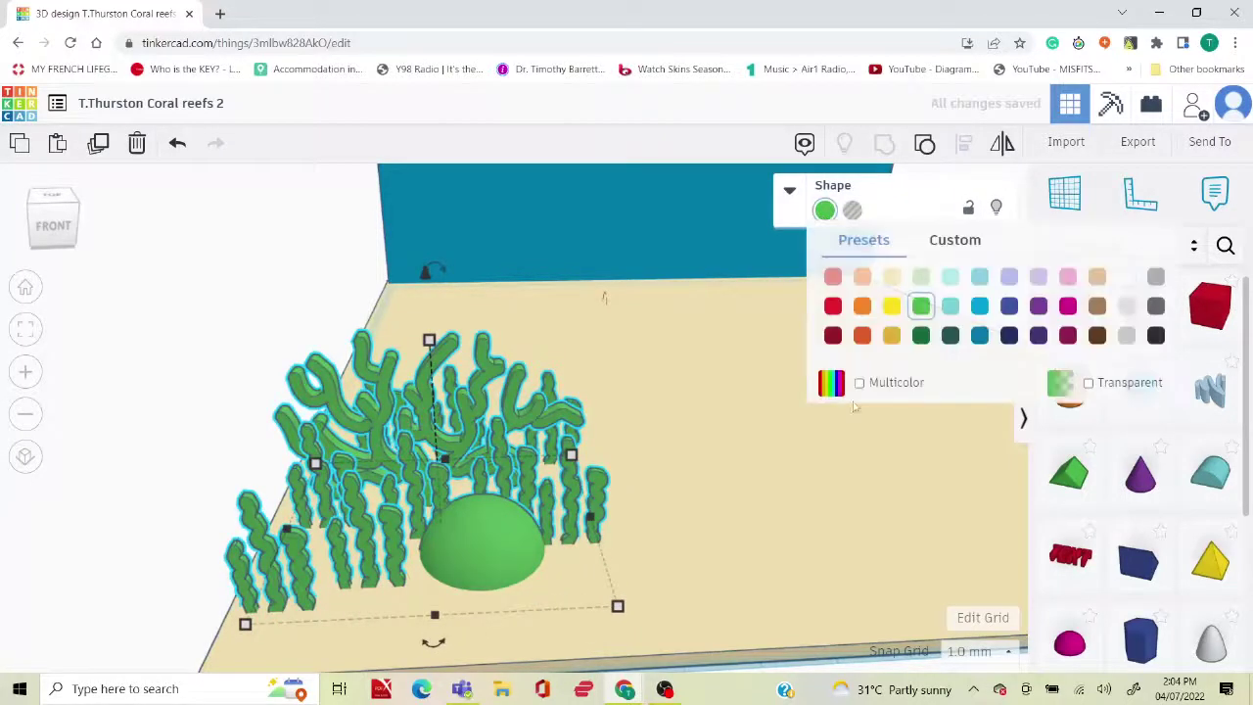
click(860, 383)
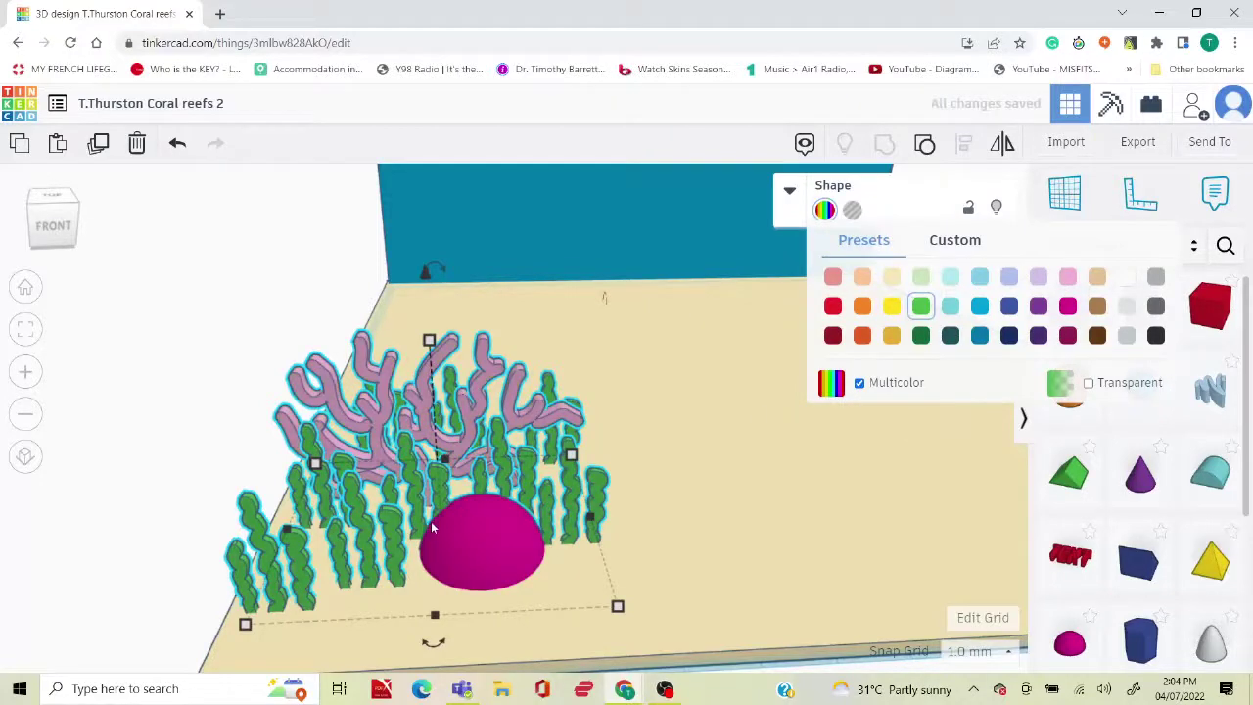
click(449, 390)
click(178, 143)
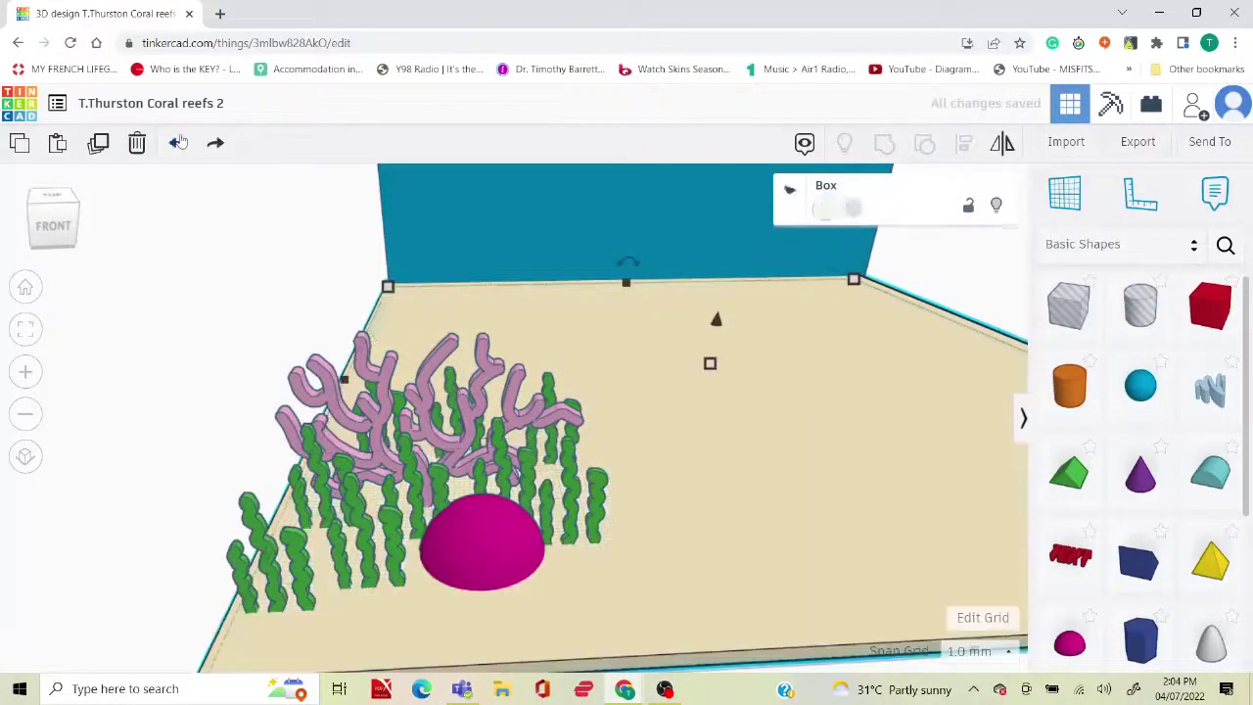
click(453, 499)
Move coral groups toward the blue wall and back right, giving the front group Multicolor.
drag(454, 500, 471, 295)
click(477, 507)
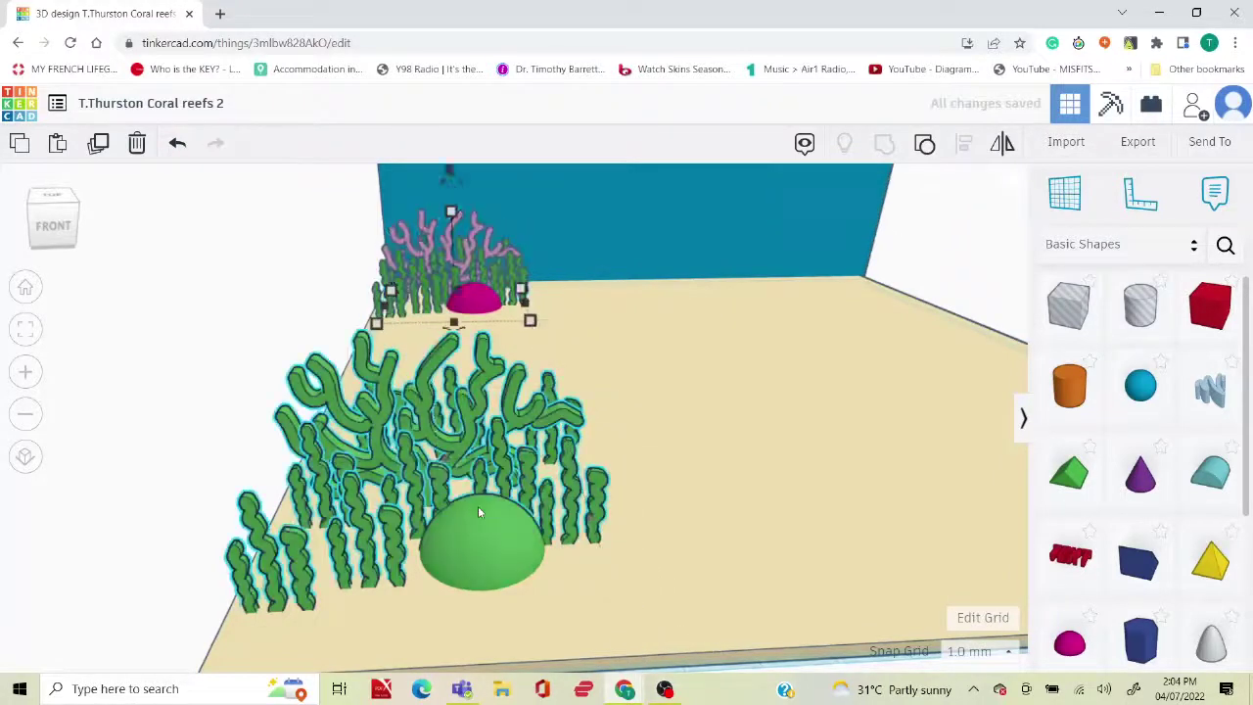
click(825, 212)
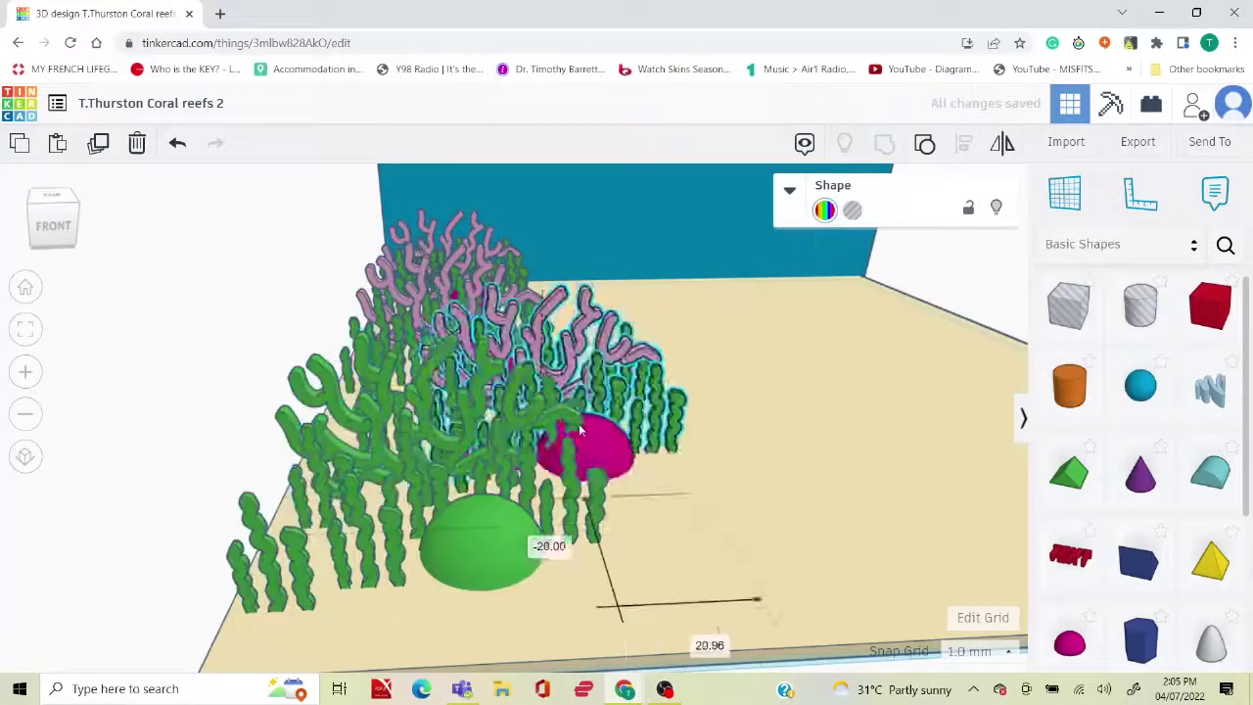
drag(548, 534, 587, 313)
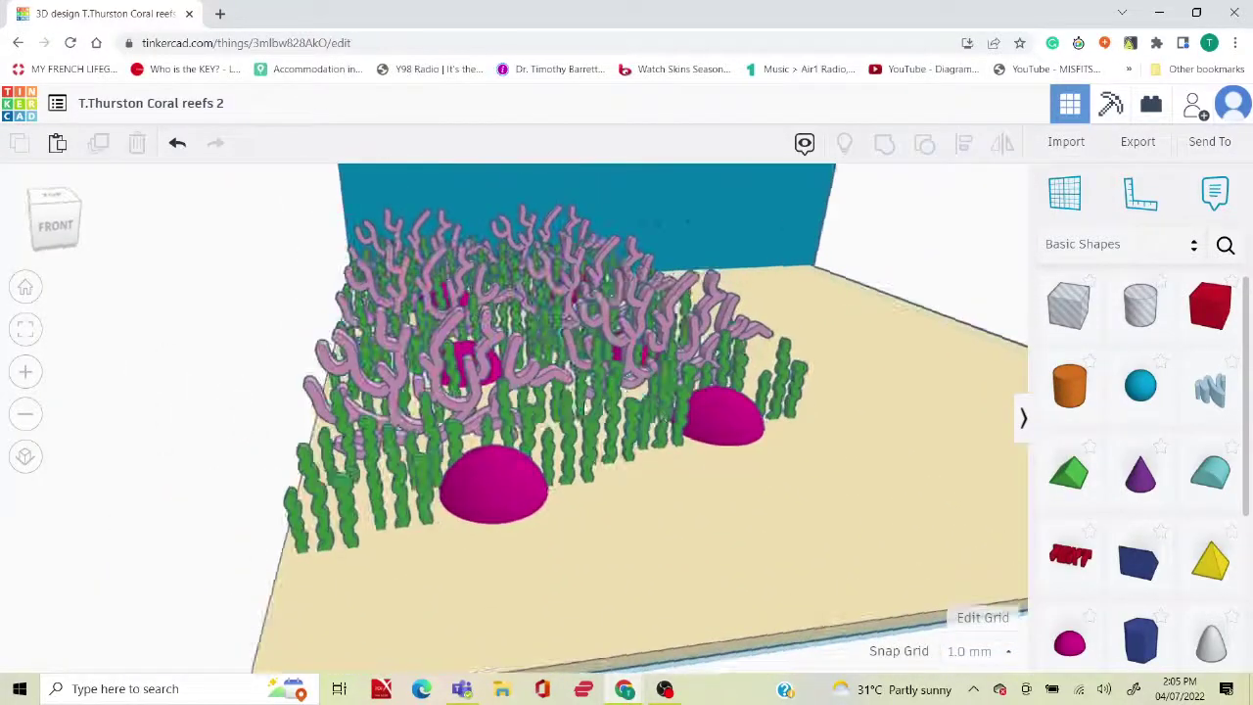
drag(744, 391, 980, 323)
right_drag(980, 323, 143, 287)
Undo the last move and bring the back-right coral cluster to the front-right corner.
click(143, 287)
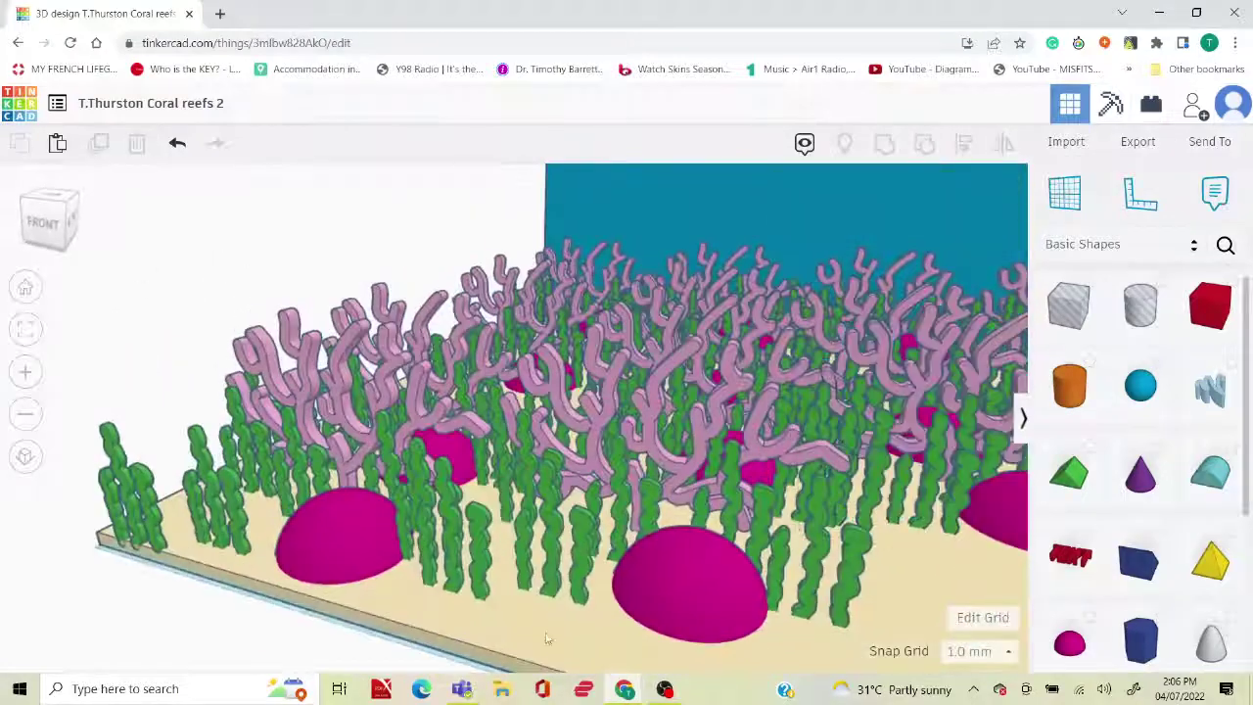
click(177, 143)
click(26, 287)
click(674, 387)
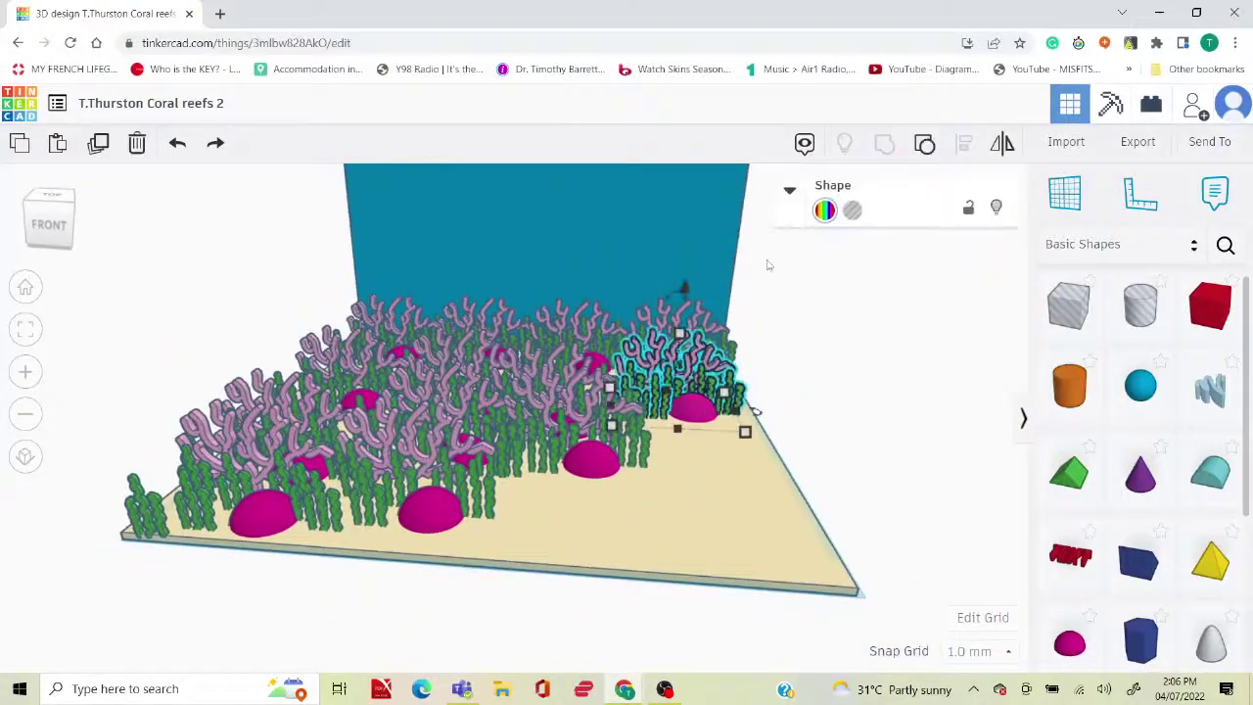
click(769, 265)
click(749, 416)
drag(675, 411, 766, 544)
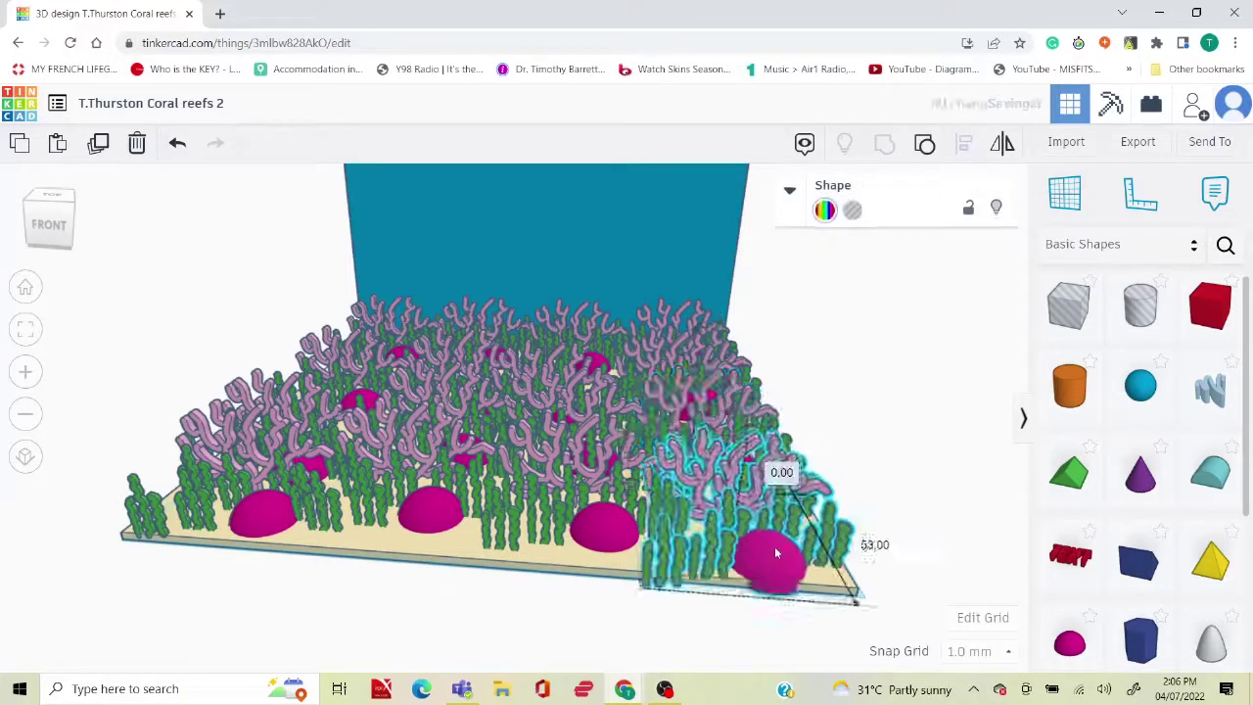
click(866, 423)
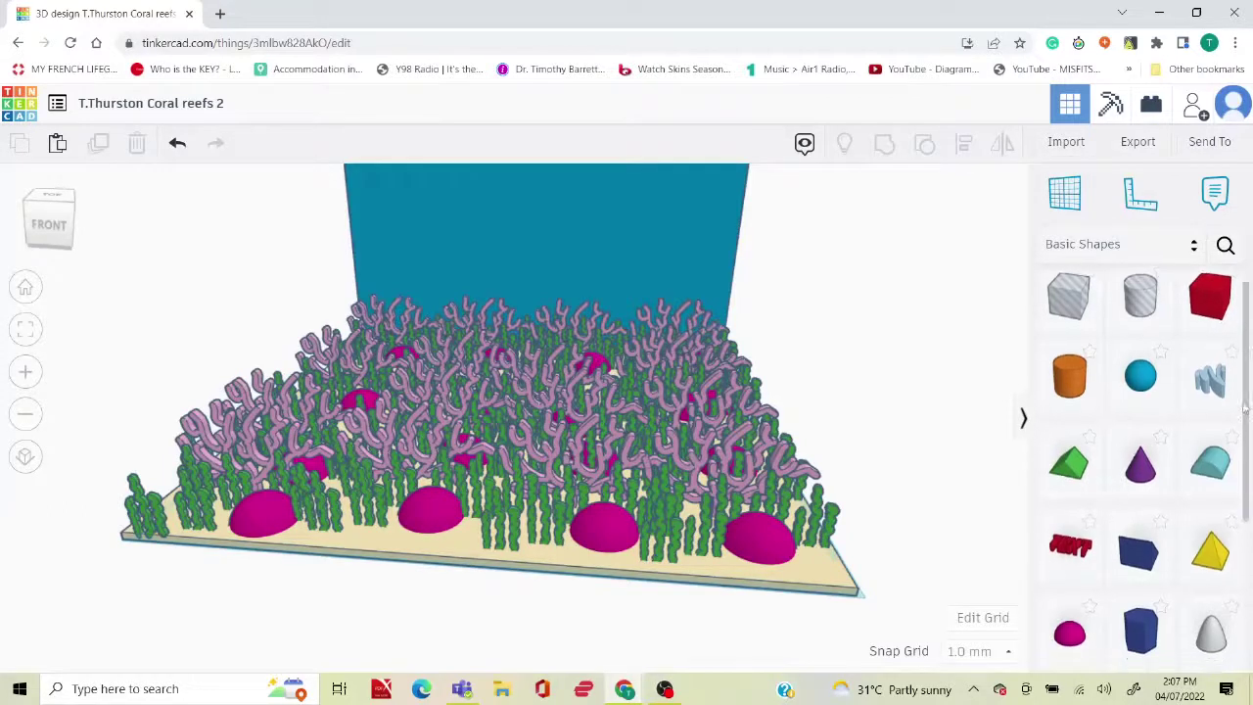
Add a red Star, shrink it to starfish size and set it on the front sand.
scroll(1243, 489, down, 3)
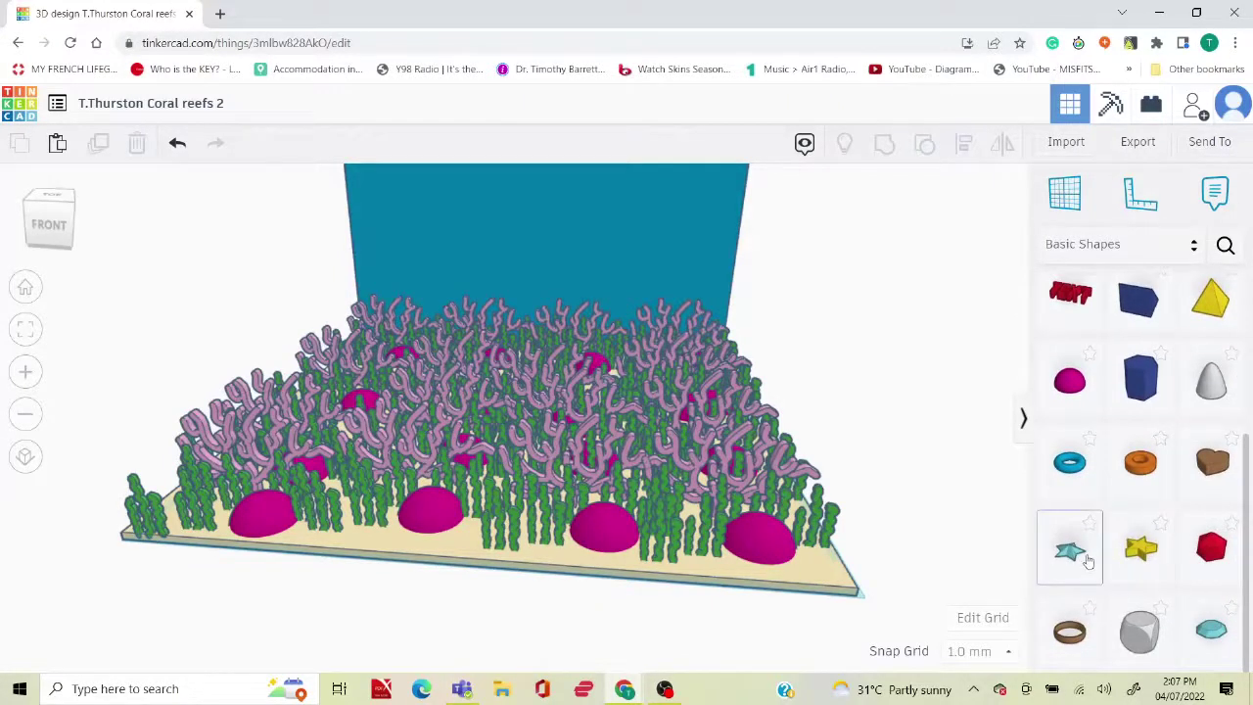
drag(1087, 560, 377, 420)
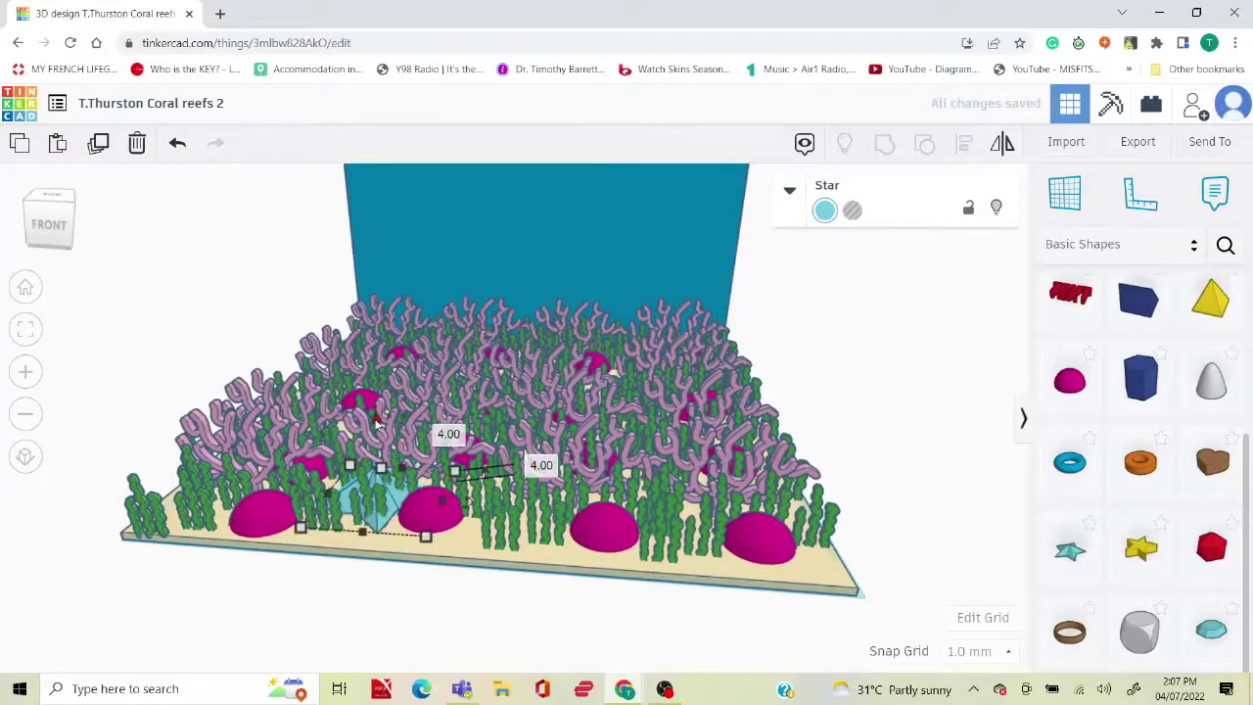
click(826, 209)
click(833, 306)
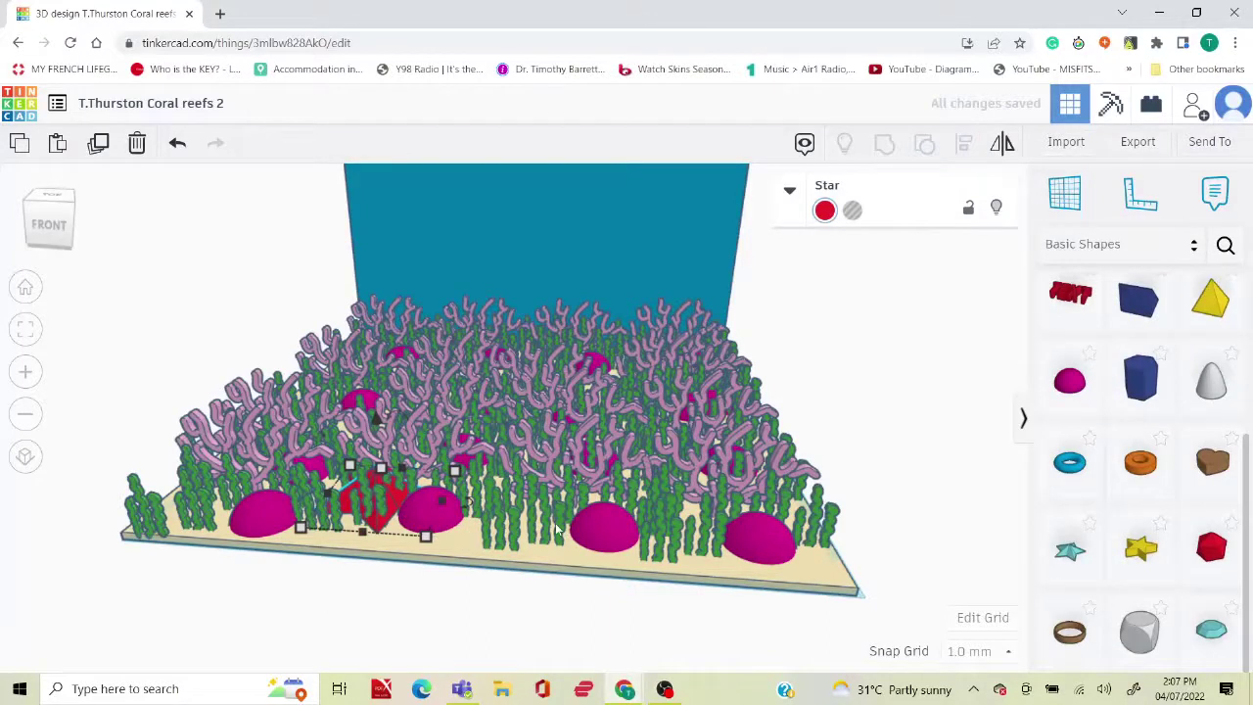
drag(426, 536, 404, 533)
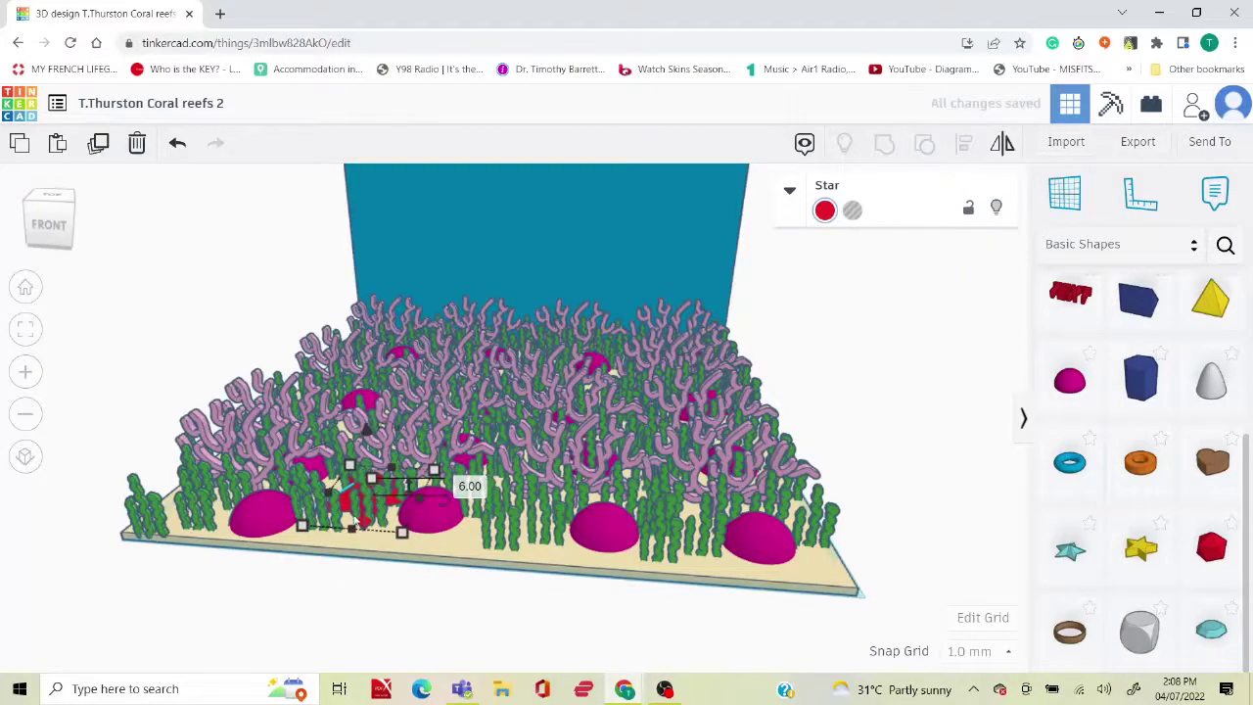
drag(349, 497, 350, 521)
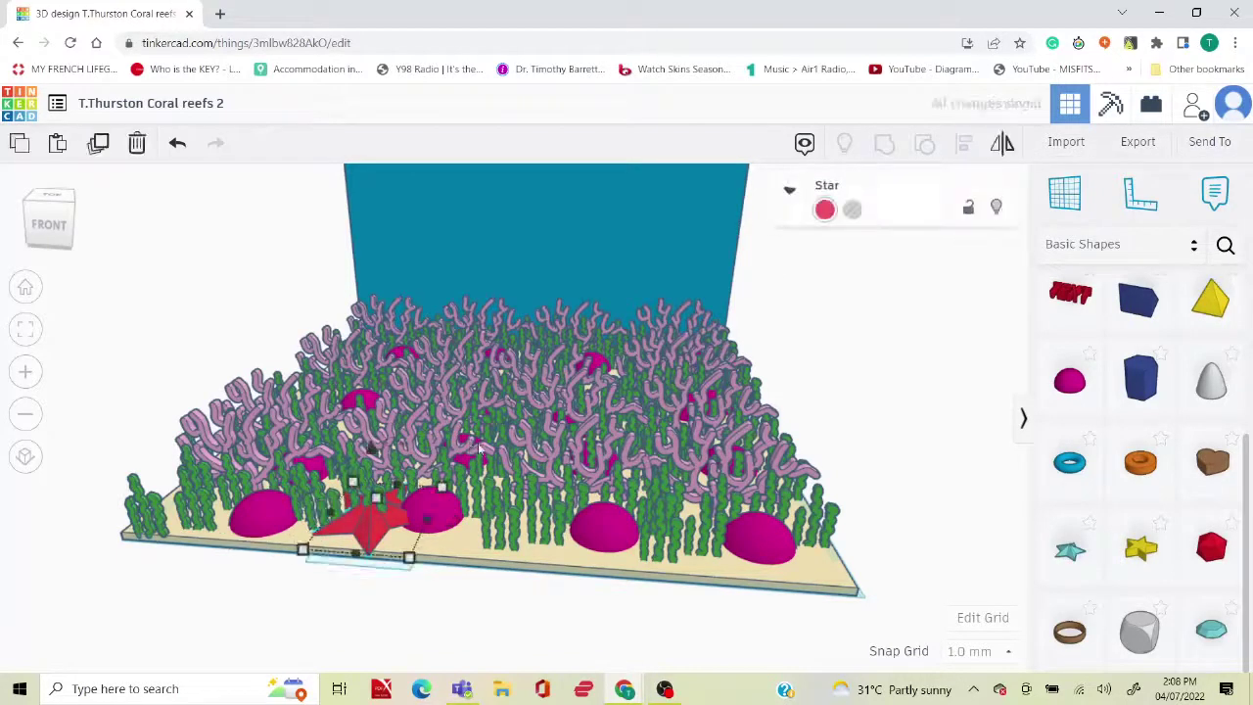
Copy the starfish twice further right using Alt-drag and Ctrl+D.
alt+drag(396, 524, 558, 537)
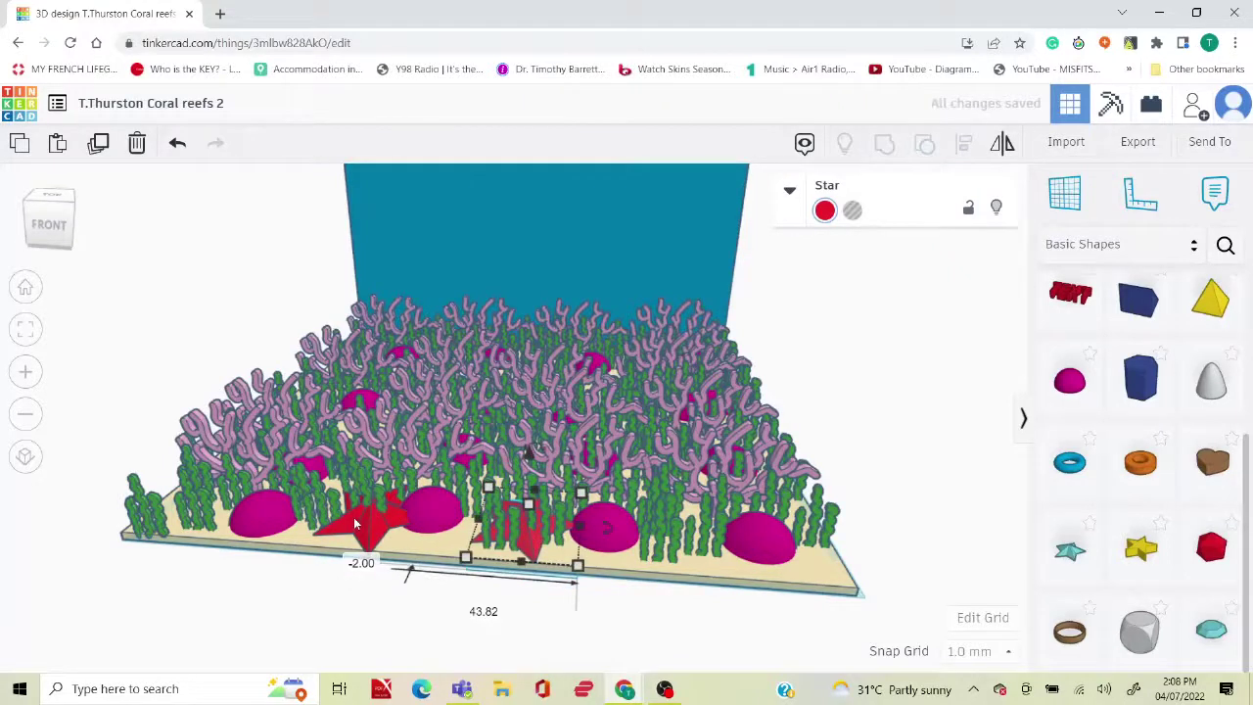
key(ctrl+d)
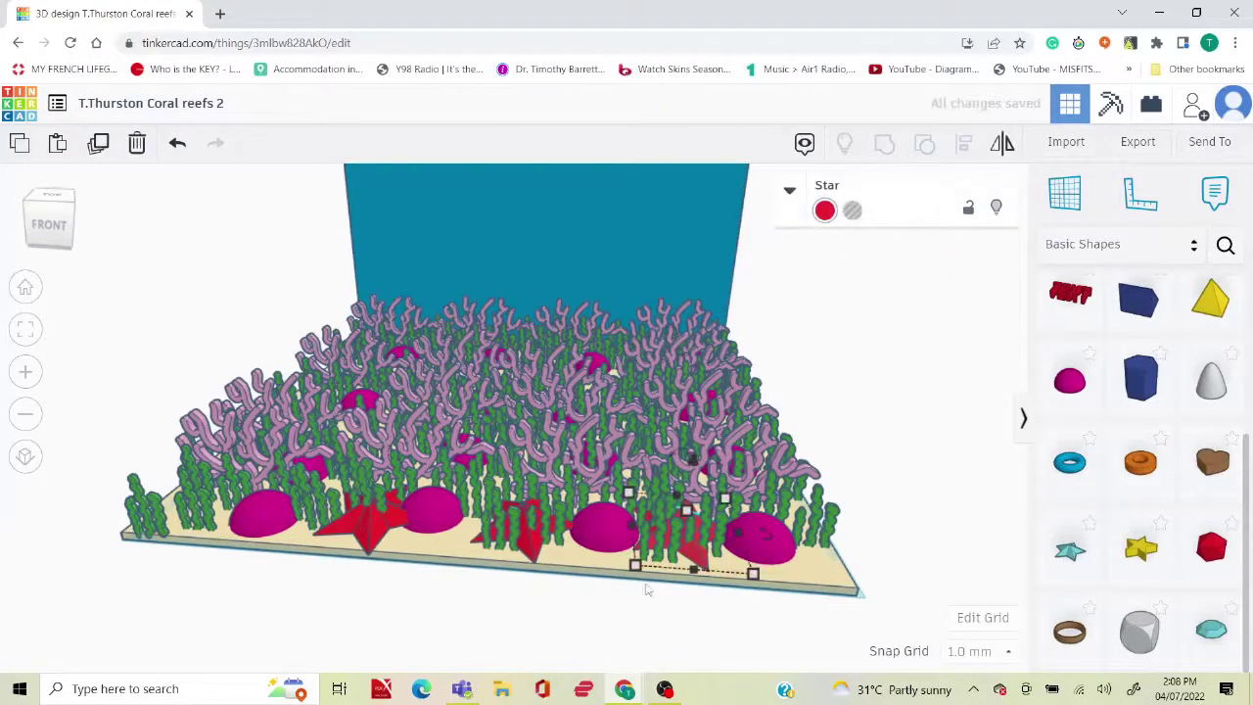
click(931, 519)
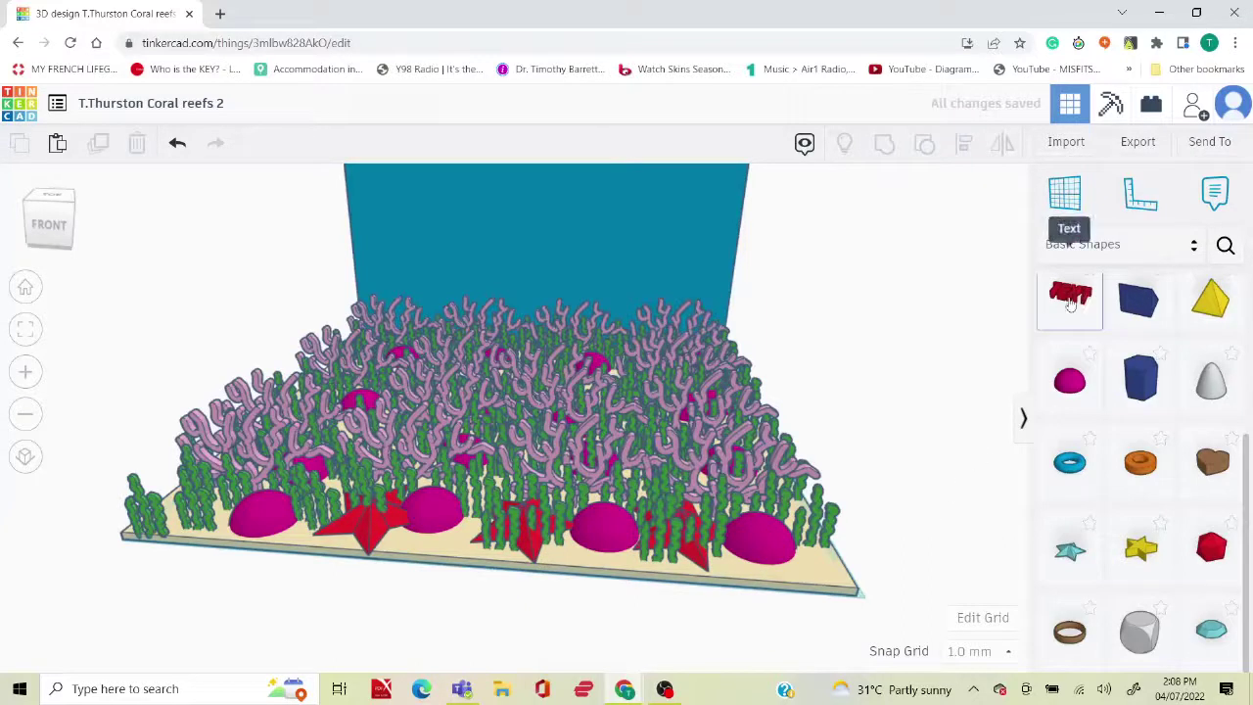
Add a text object reading 'Coral Reef Ecosystem' at the base front and slide it right.
drag(1070, 304, 262, 564)
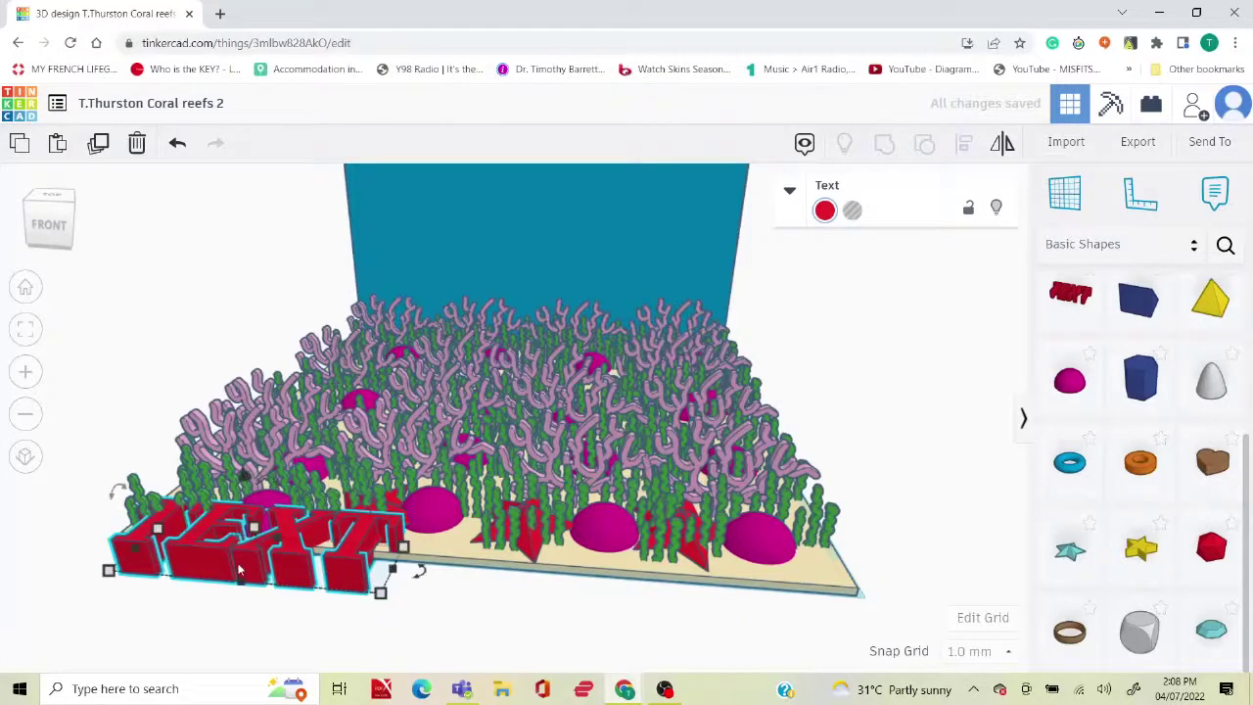
click(789, 191)
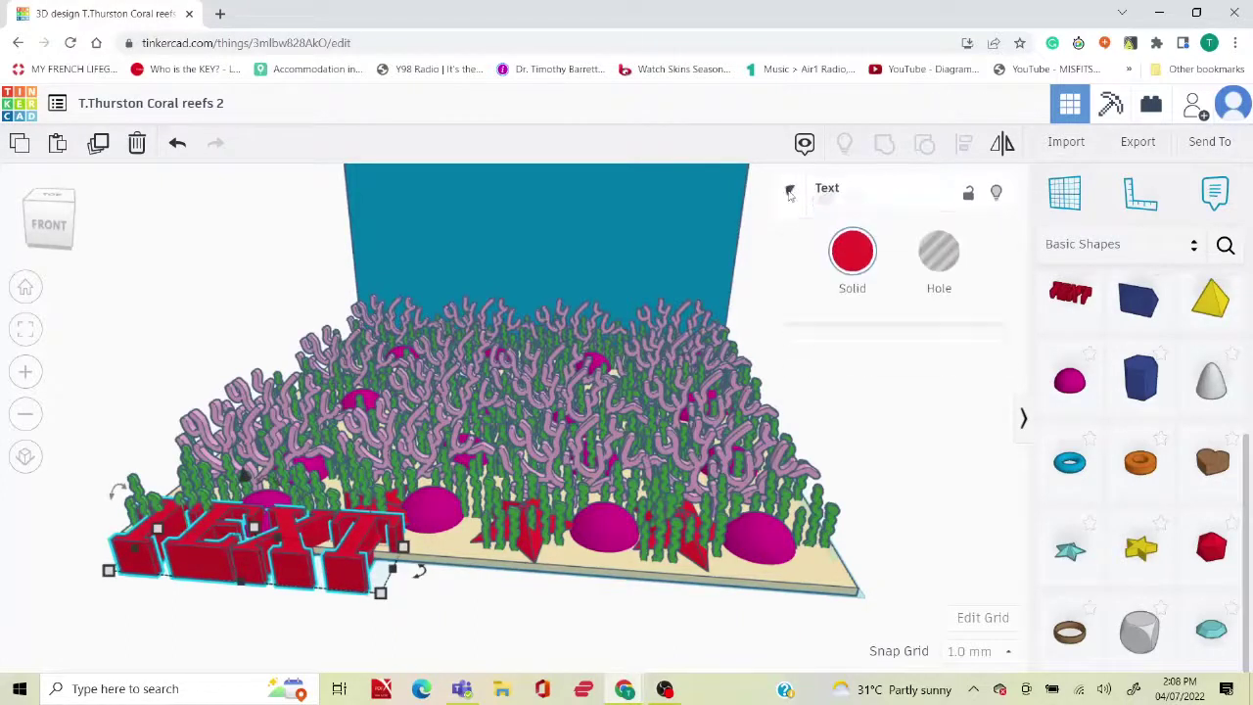
click(901, 332)
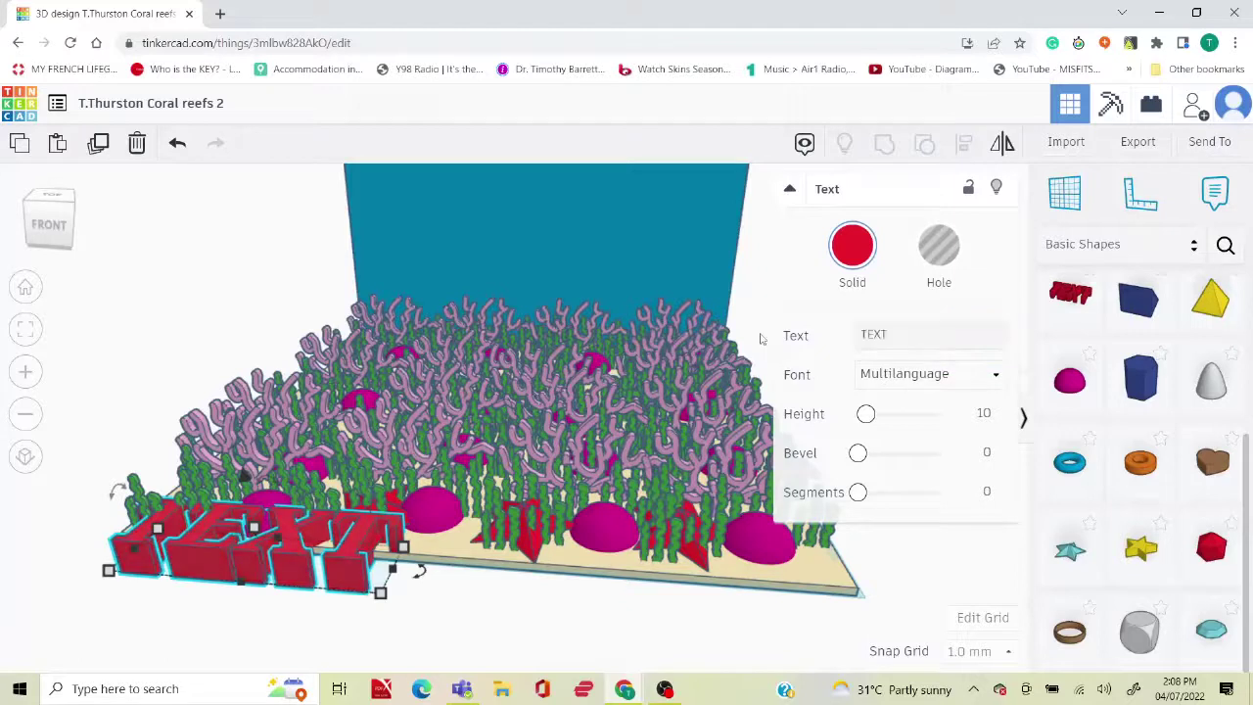
double_click(988, 338)
text(Coral Reef Ecosystem)
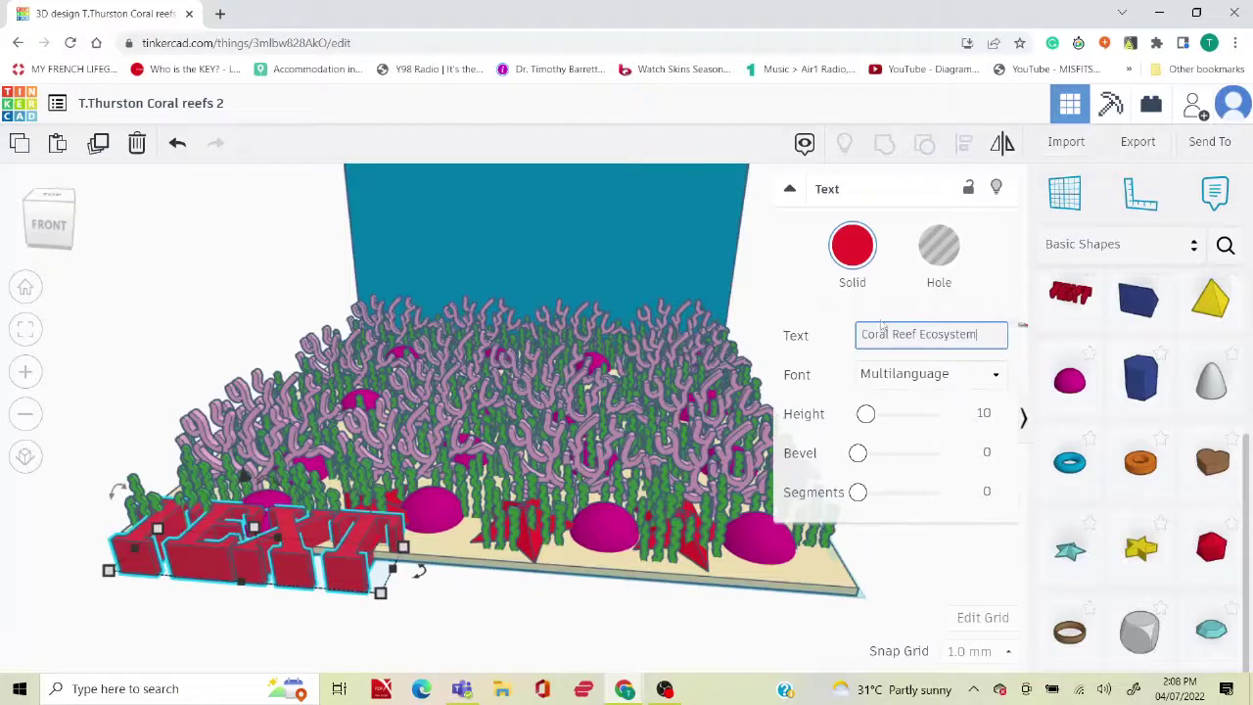
key(Return)
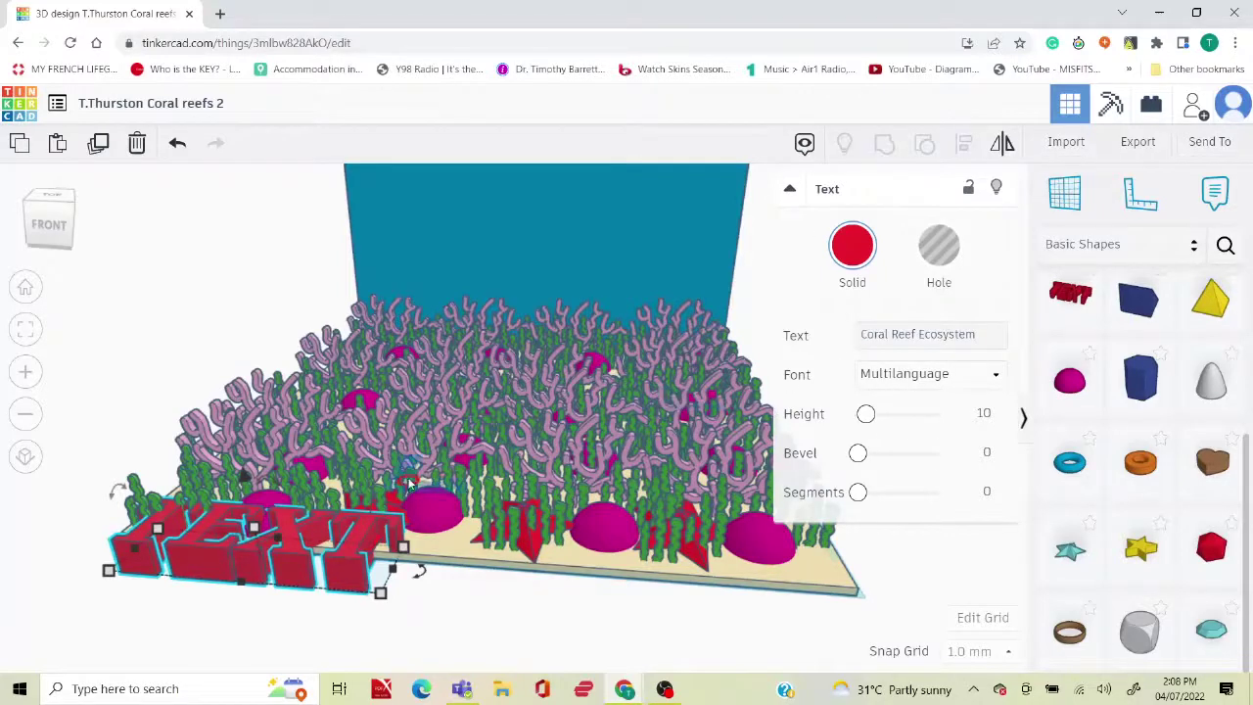
click(790, 189)
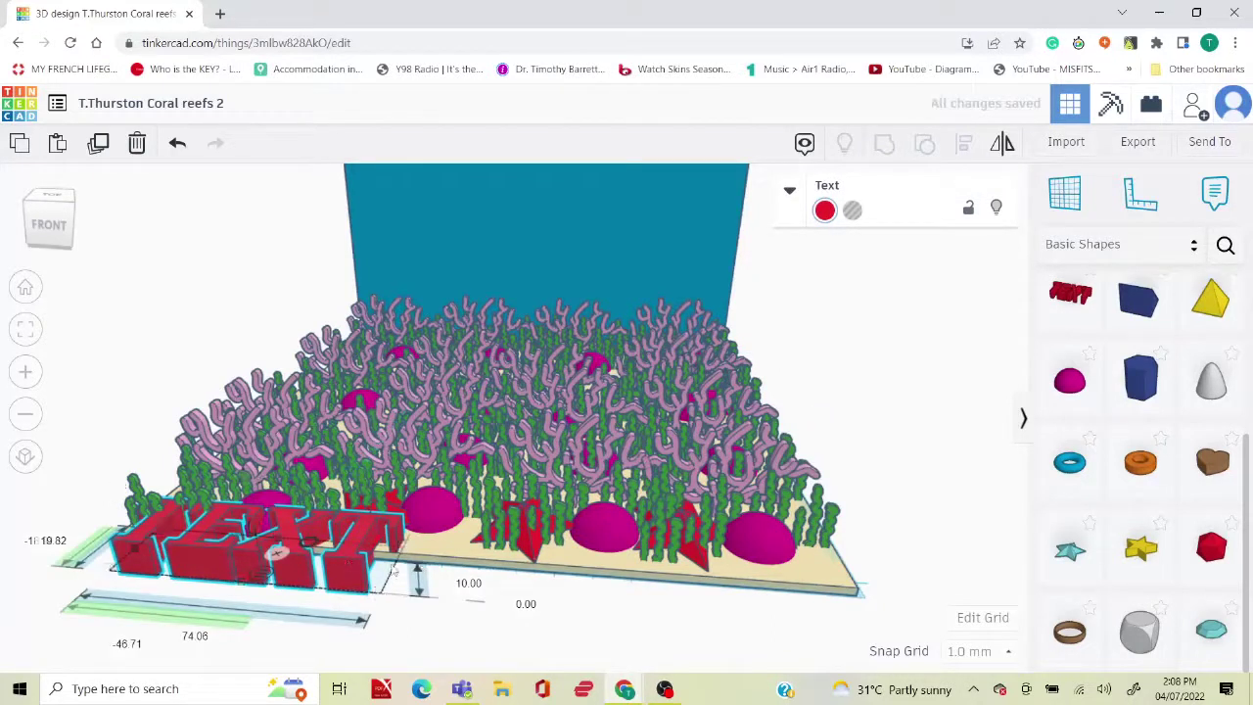
drag(308, 548, 416, 580)
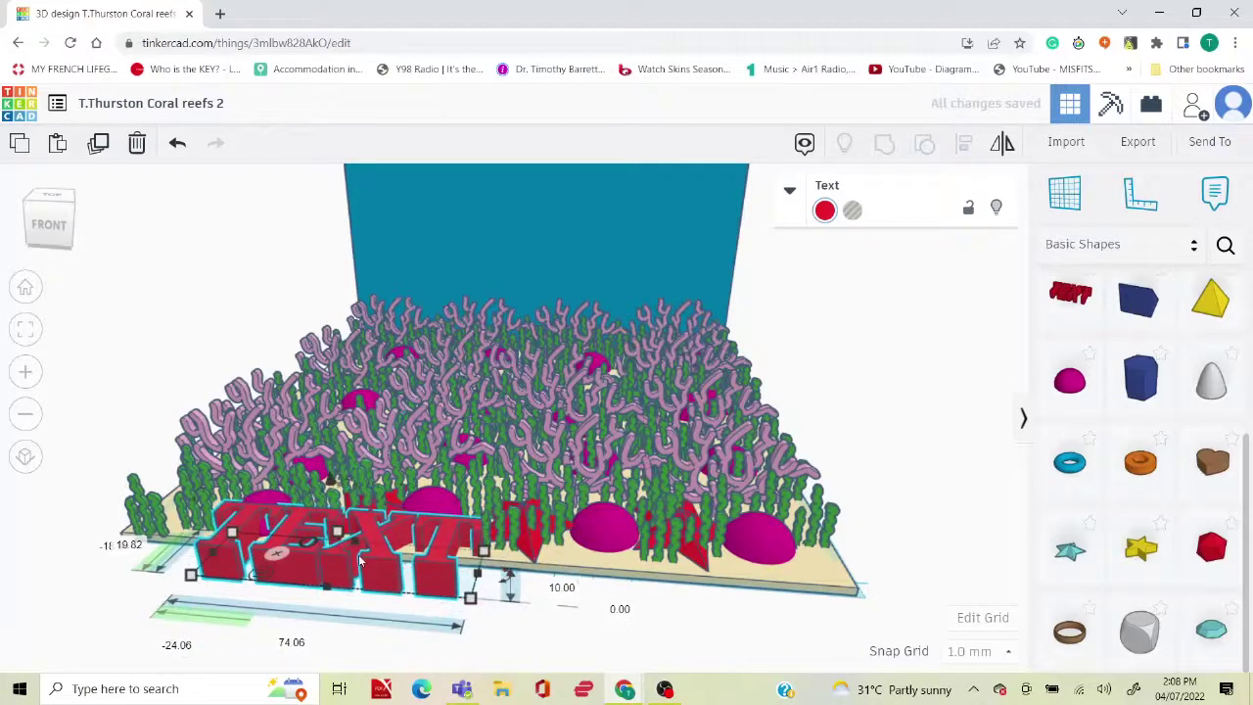
click(788, 192)
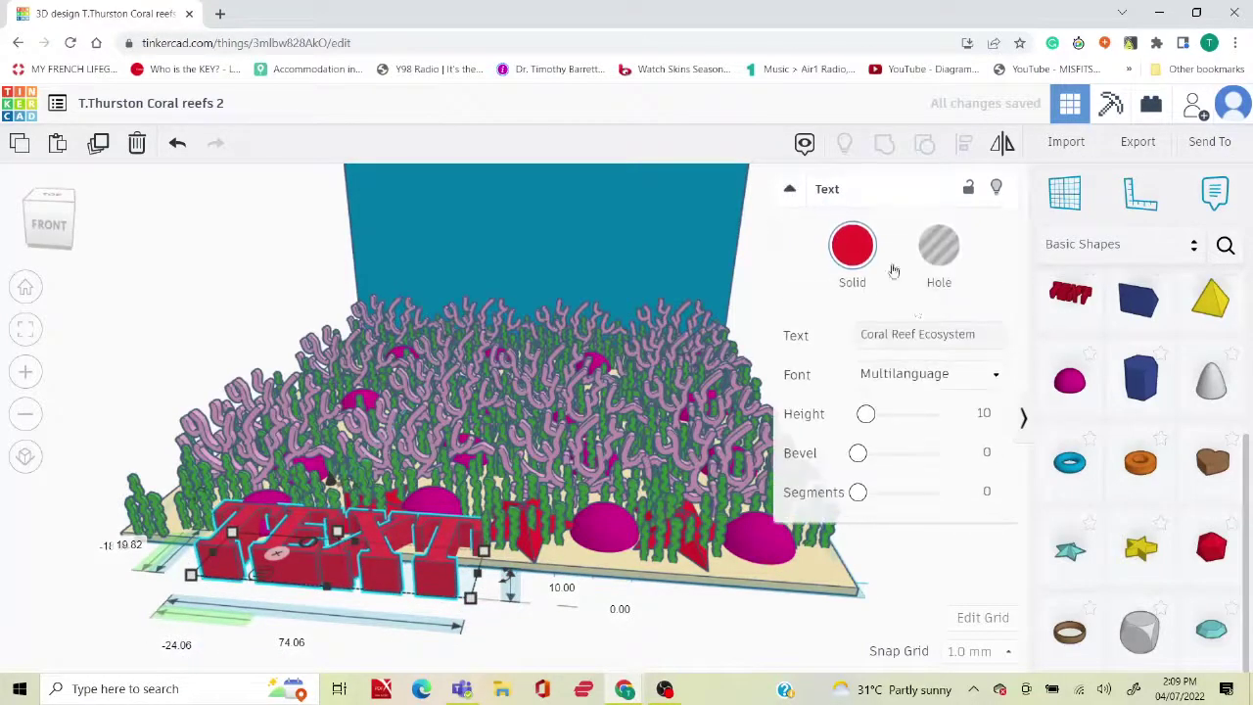
Try the Sans Mono and Sans fonts on the title, then return to Multilanguage.
double_click(920, 334)
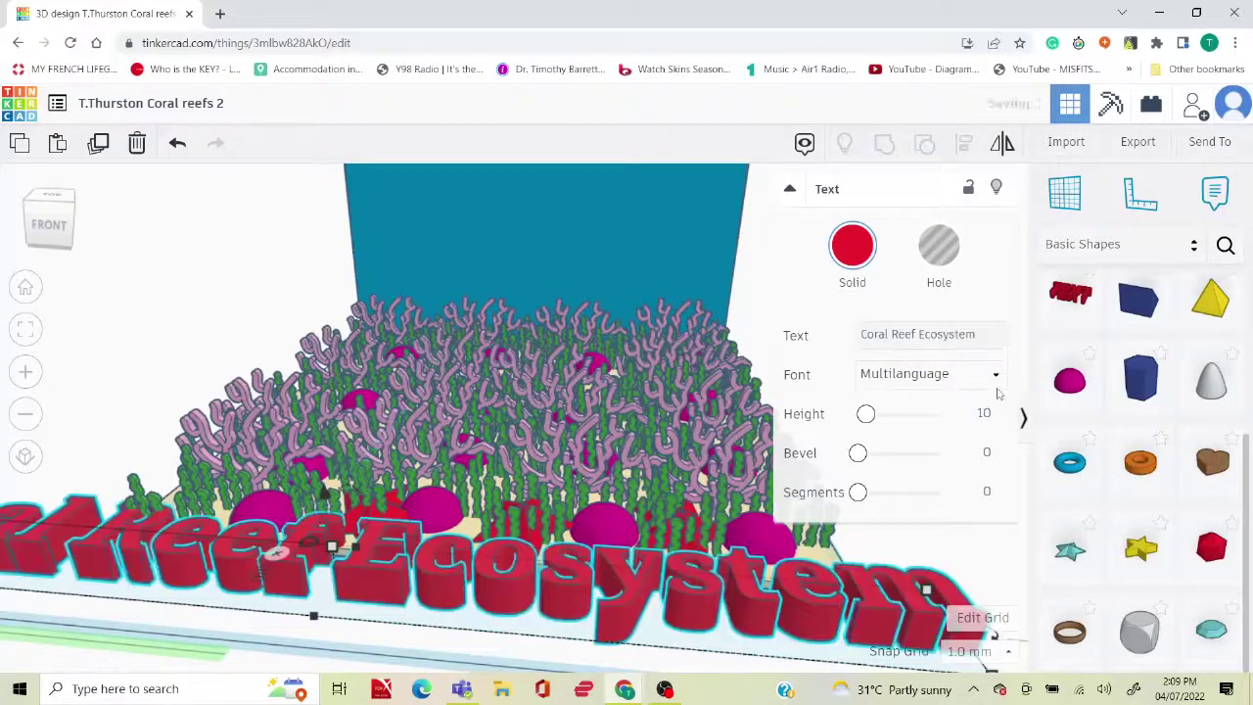
click(991, 375)
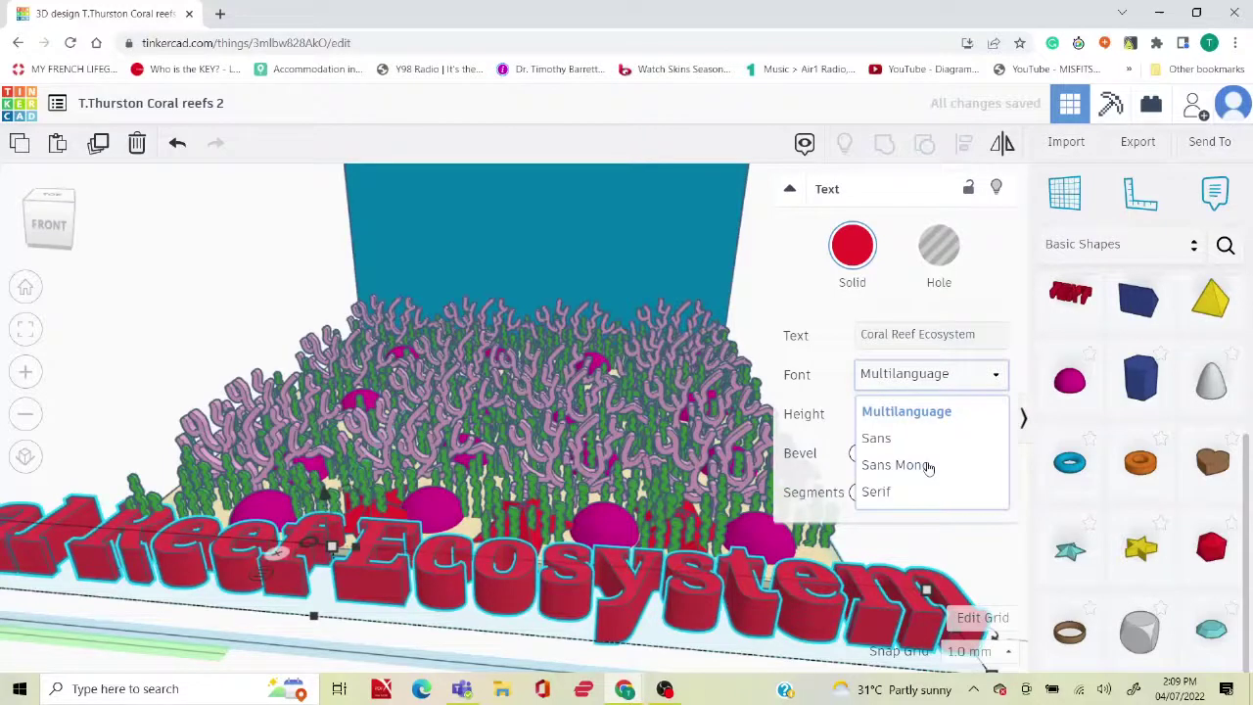
click(929, 466)
click(951, 371)
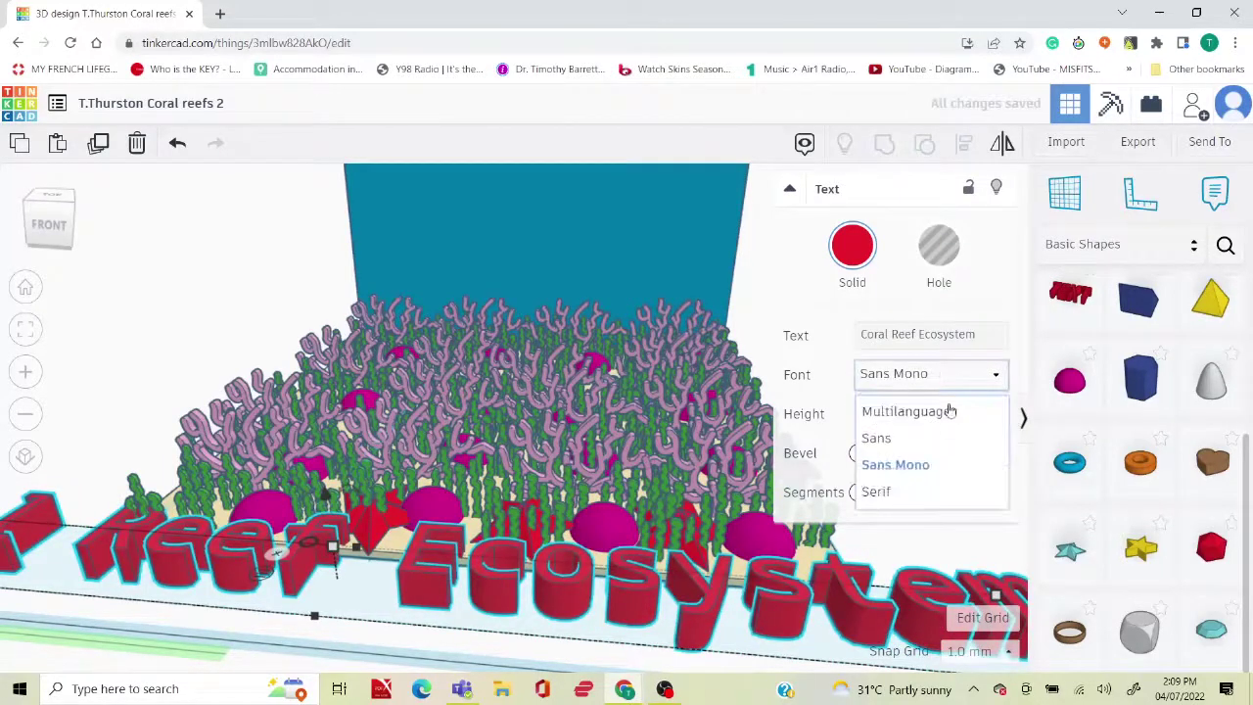
click(907, 441)
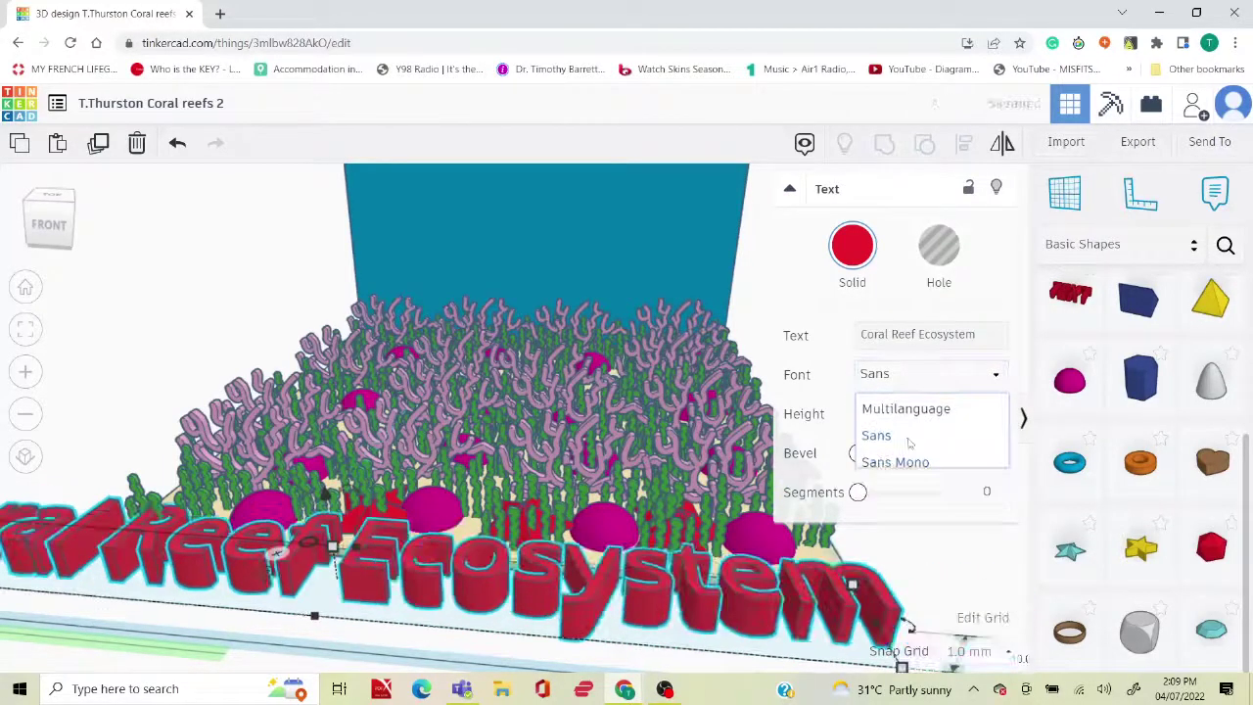
click(969, 390)
click(965, 412)
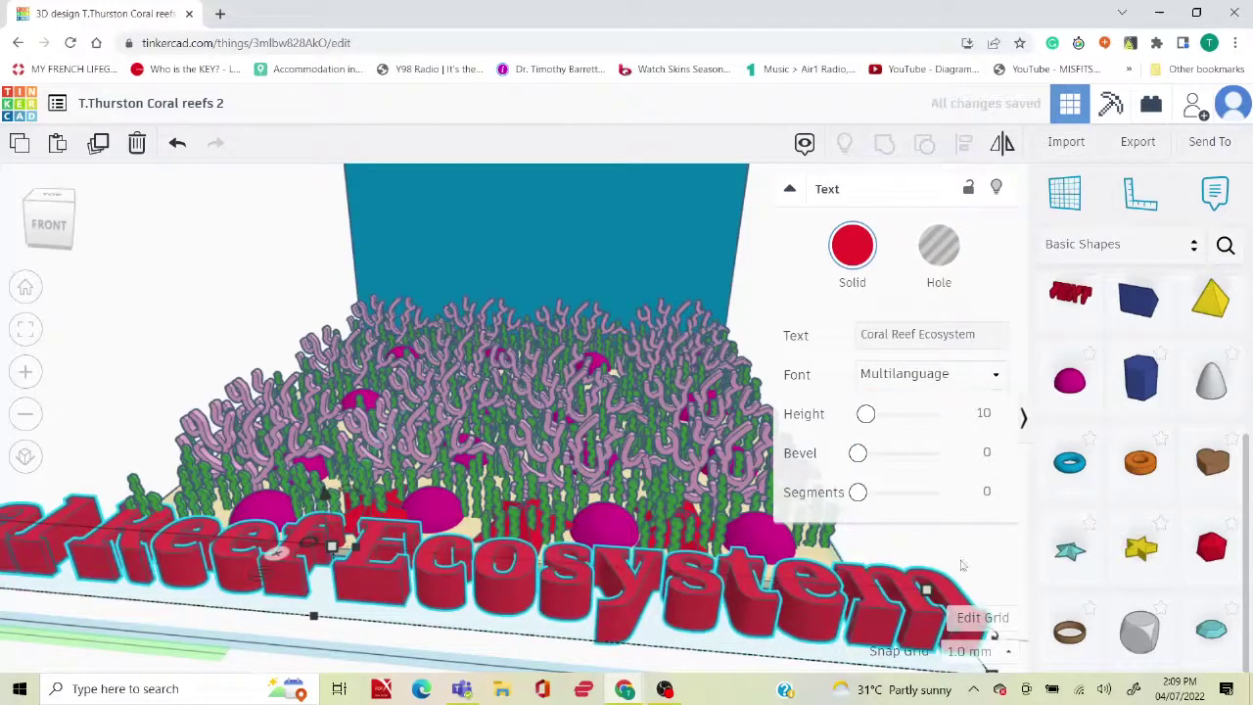
click(430, 519)
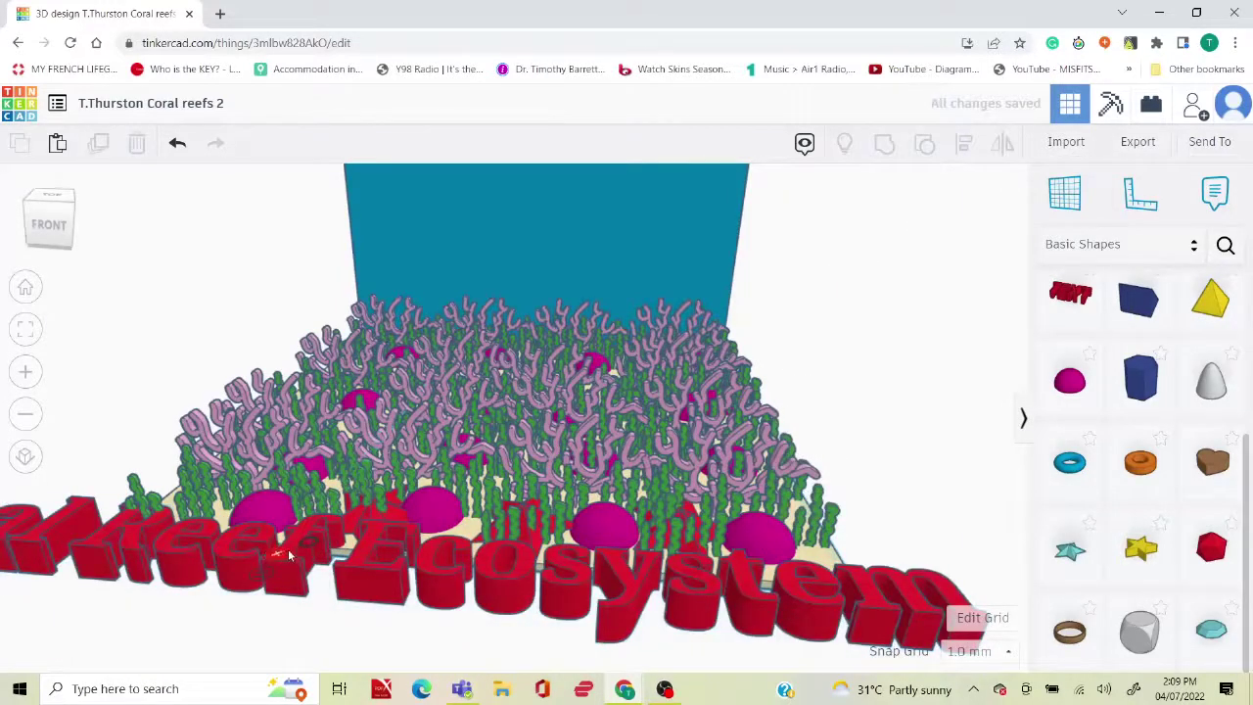
Select the title text and shorten its length with a resize handle.
mouse_move(868, 505)
right_down()
mouse_move(853, 484)
mouse_move(863, 495)
right_up()
click(966, 577)
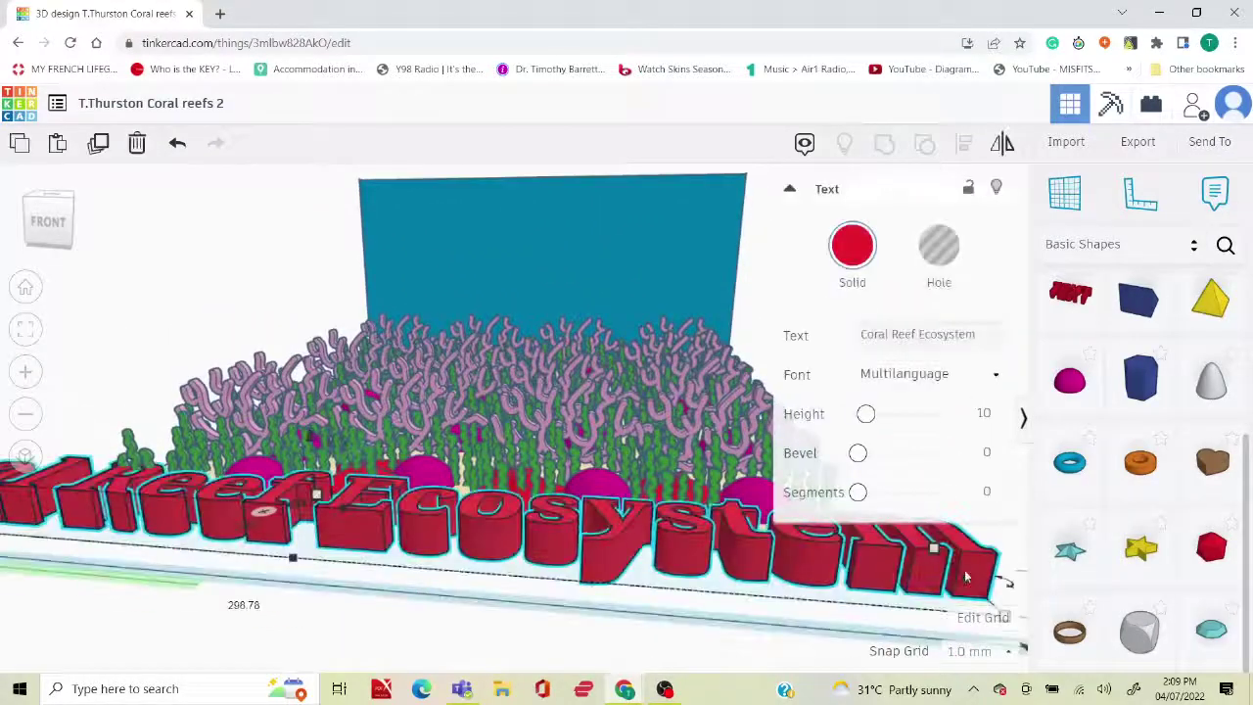
click(1007, 542)
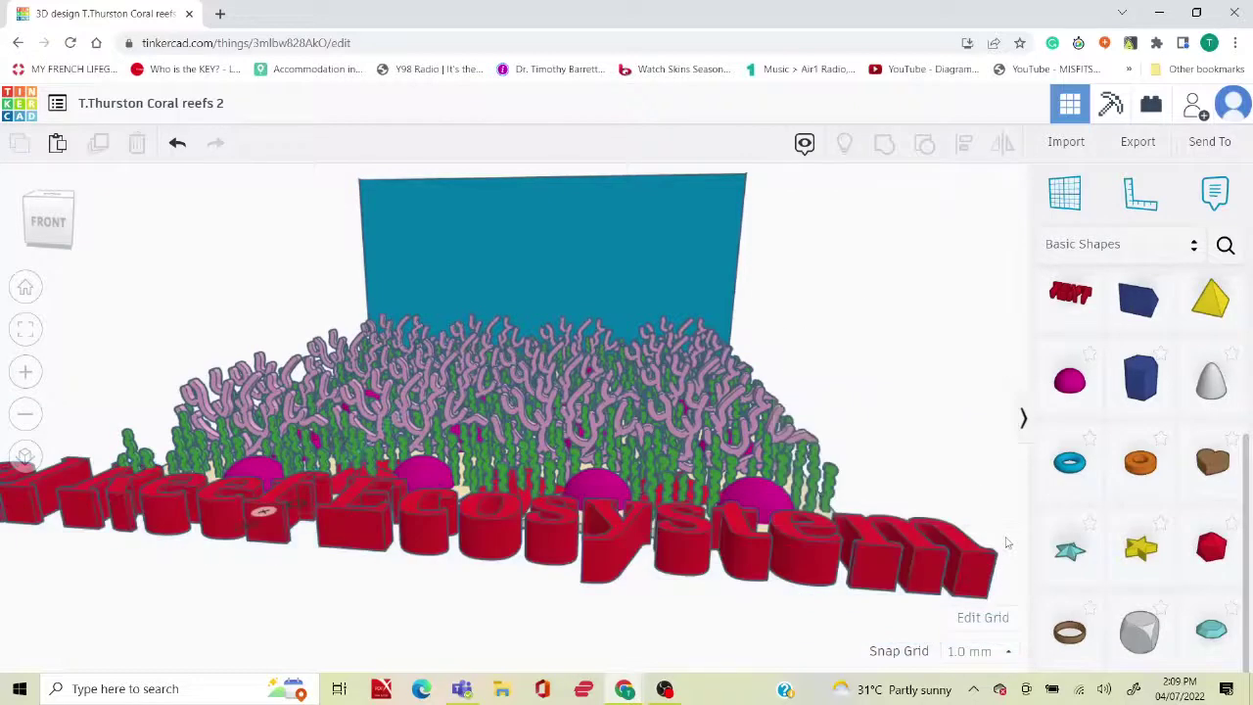
click(966, 519)
right_click(917, 474)
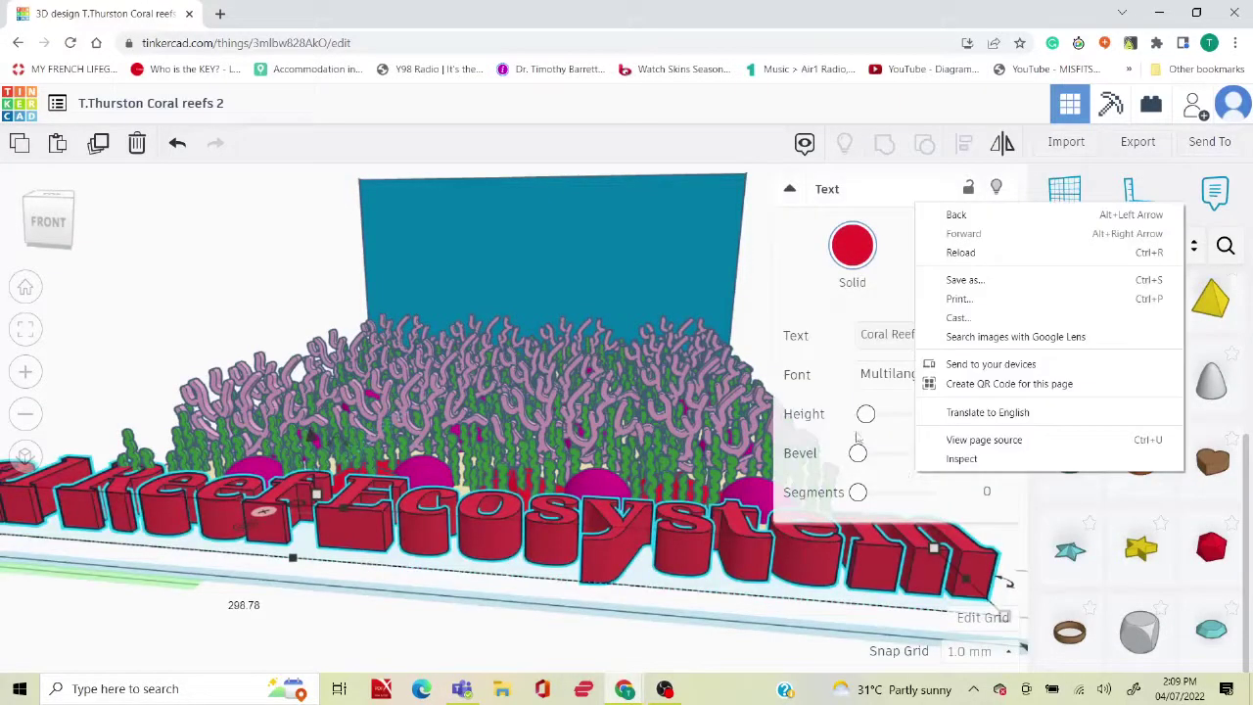
click(783, 336)
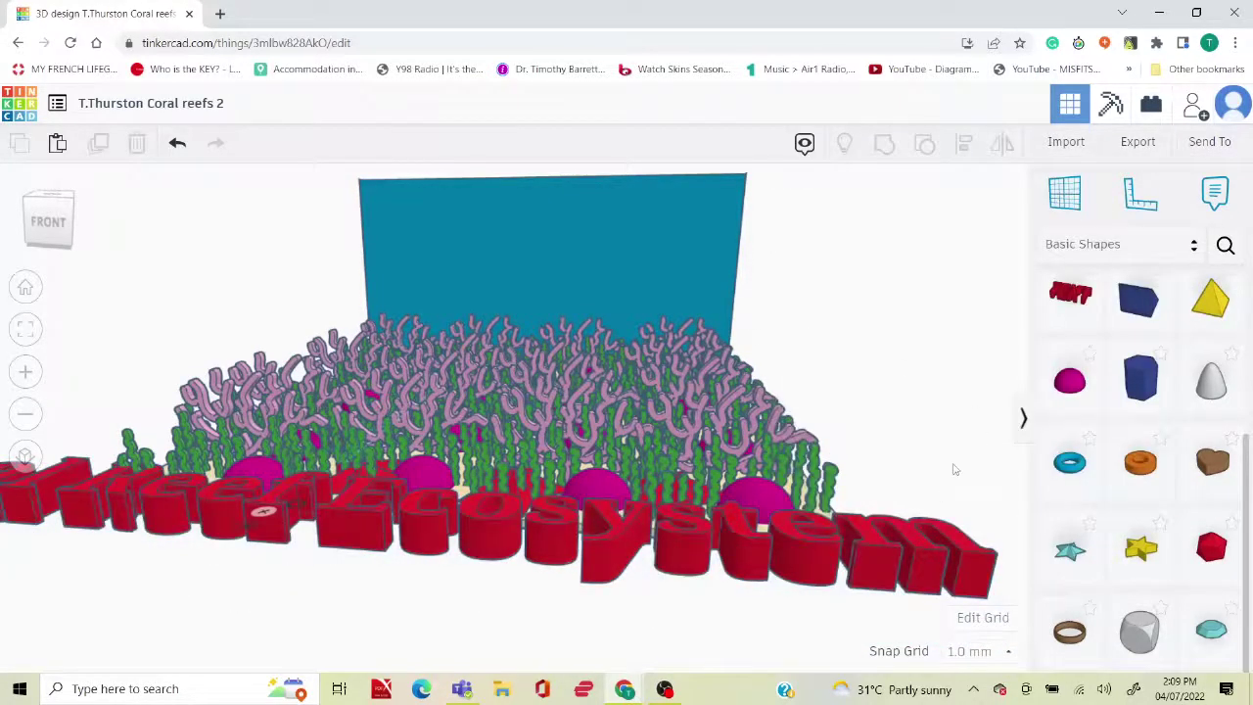
right_drag(955, 470, 852, 464)
click(741, 595)
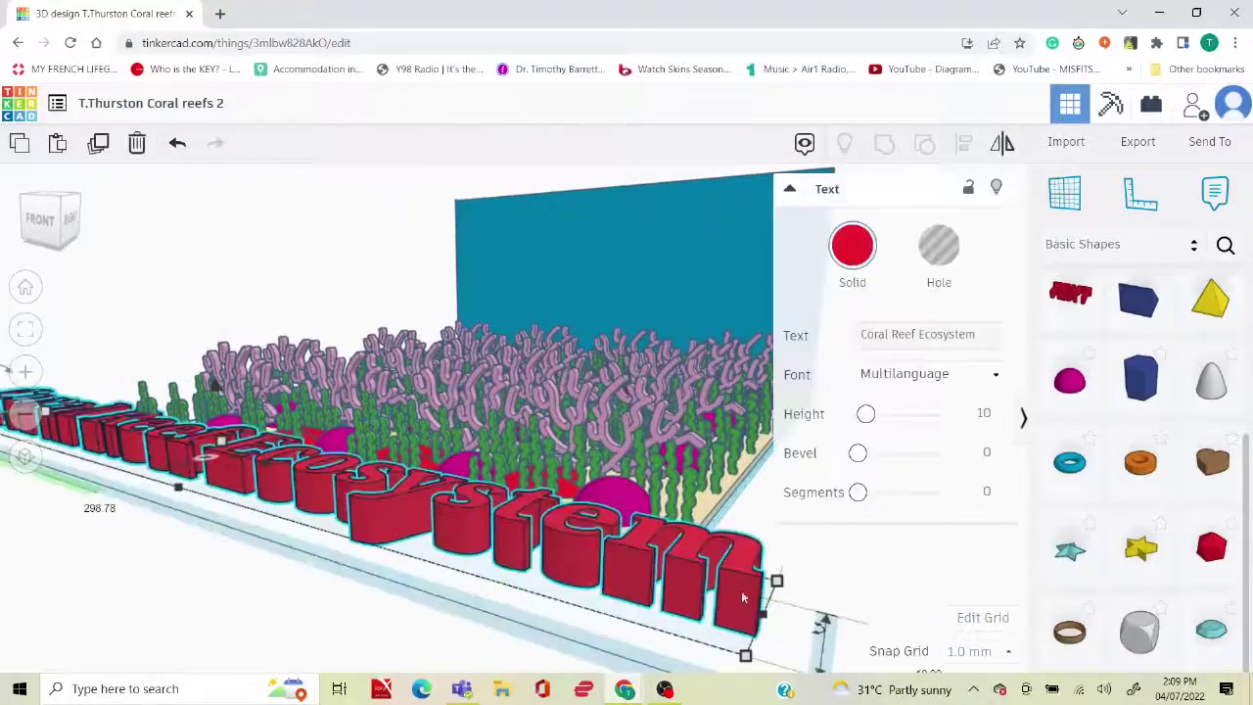
drag(747, 654, 619, 604)
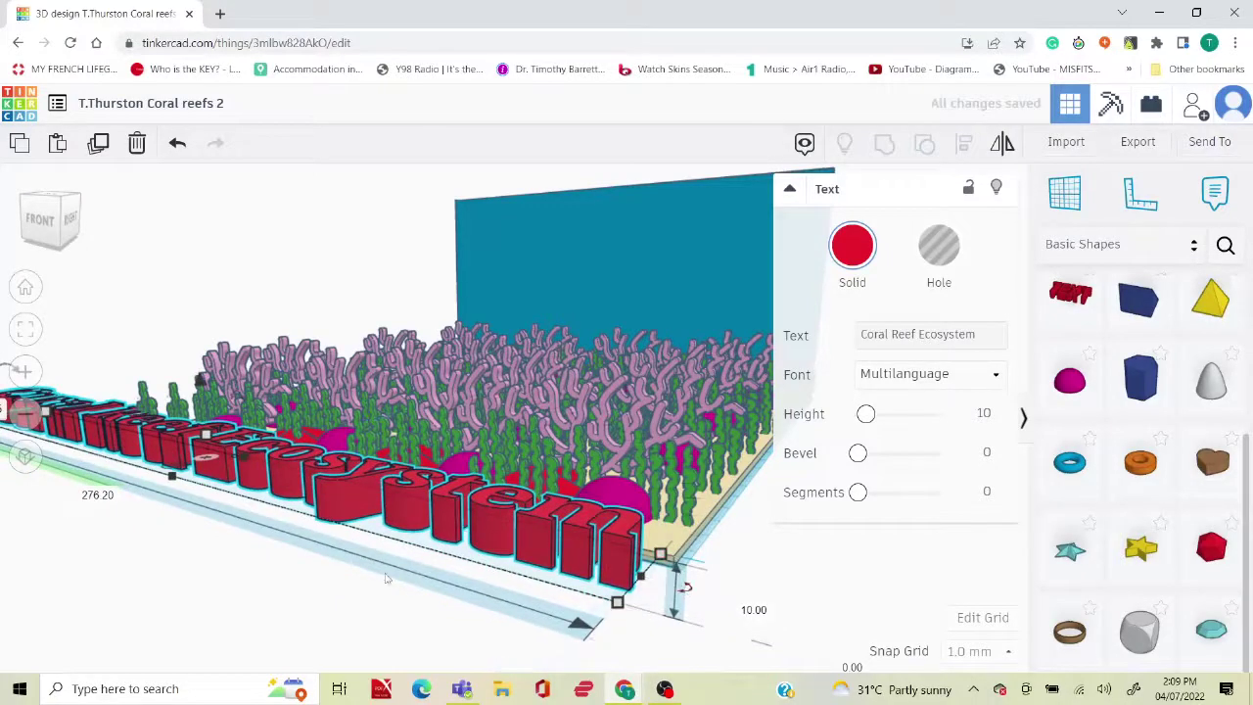
Rotate the title text by 10°.
right_drag(302, 617, 138, 589)
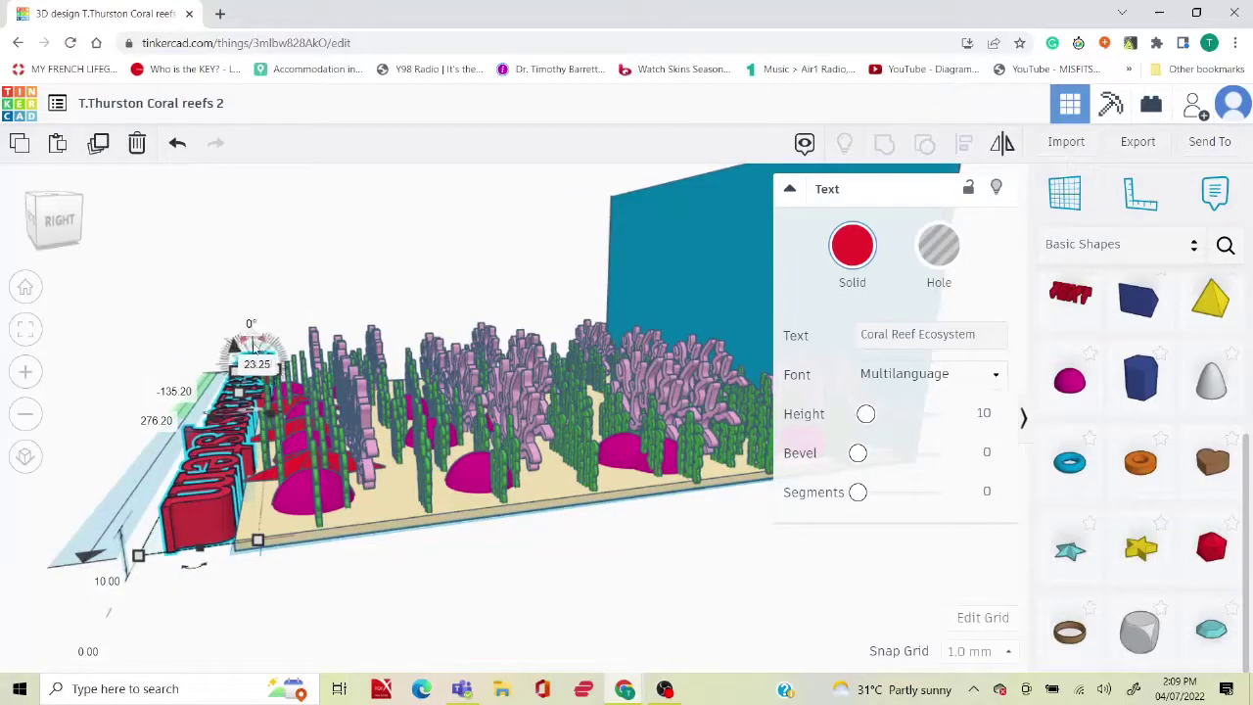
drag(253, 339, 233, 368)
click(83, 421)
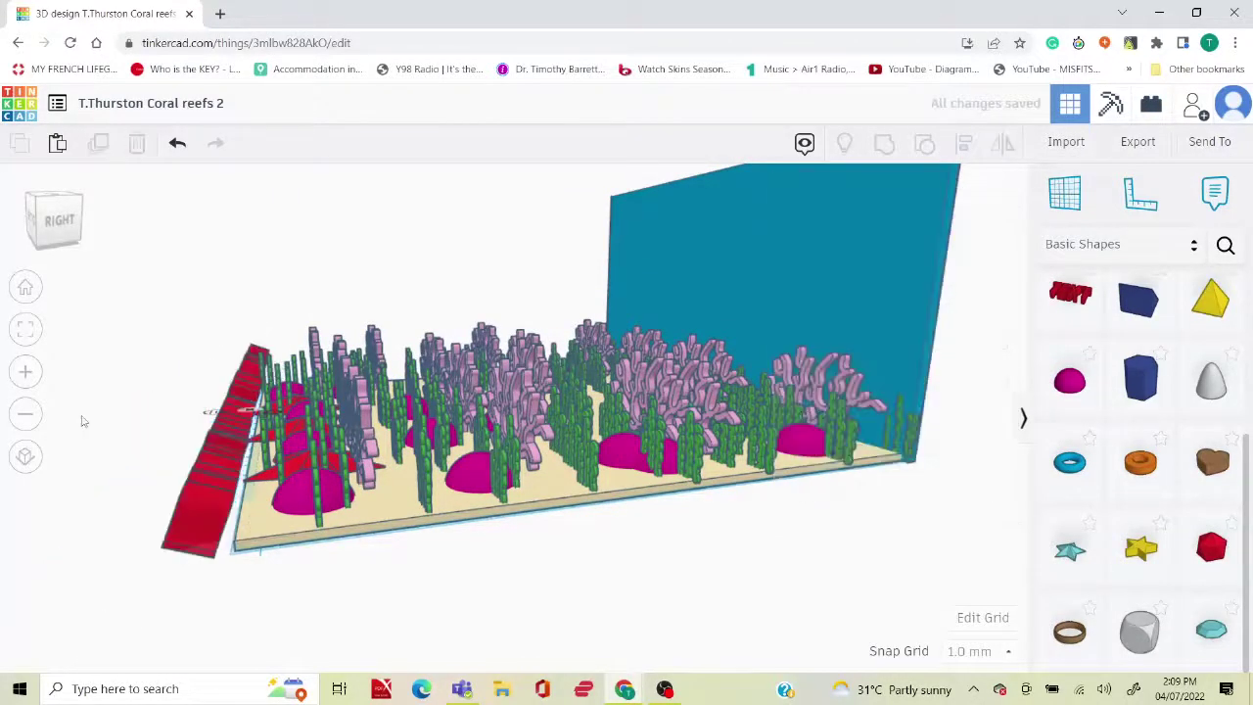
right_drag(83, 421, 327, 470)
Shorten the title to 193 long and return to a straight front view.
click(182, 487)
drag(329, 473, 502, 451)
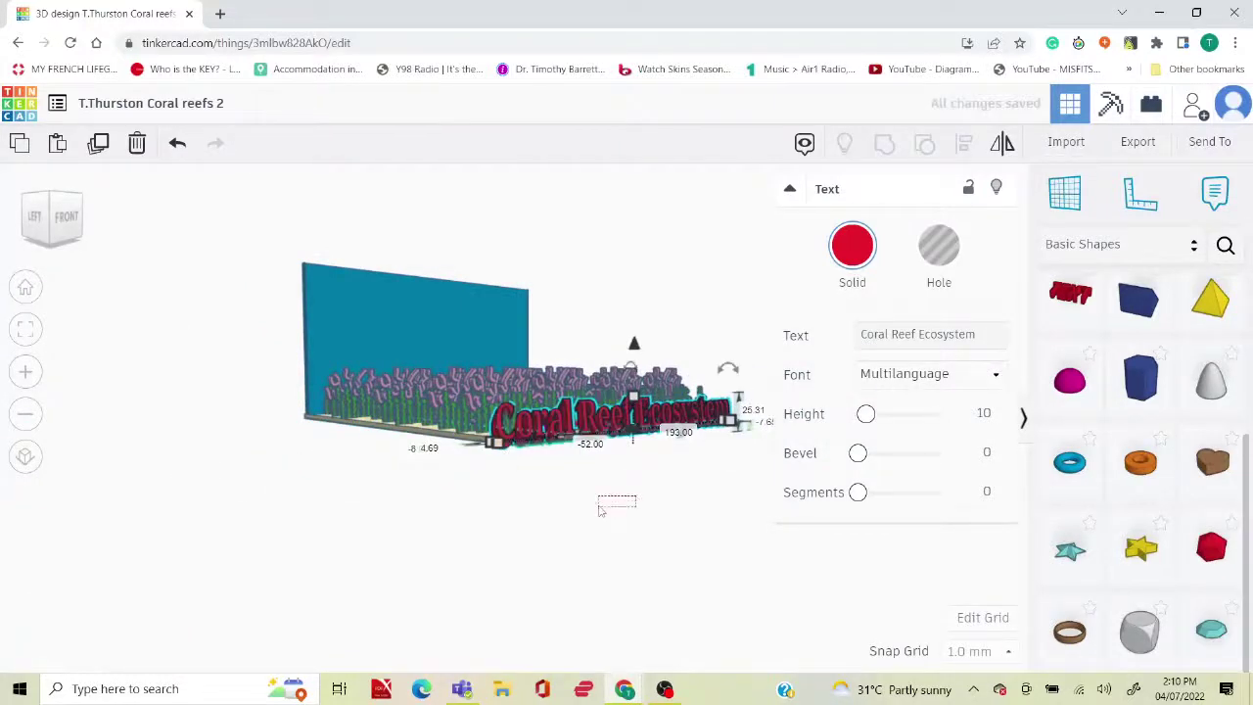
drag(600, 508, 601, 508)
right_drag(600, 508, 411, 493)
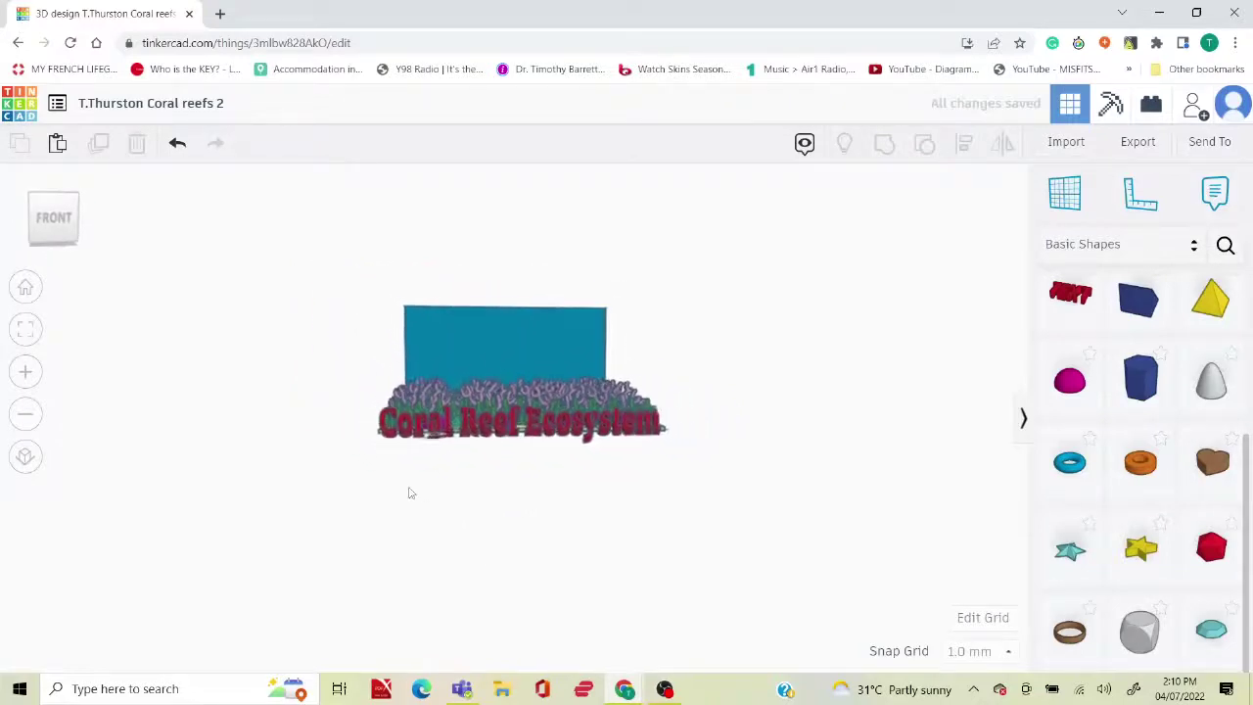
scroll(411, 493, up, 3)
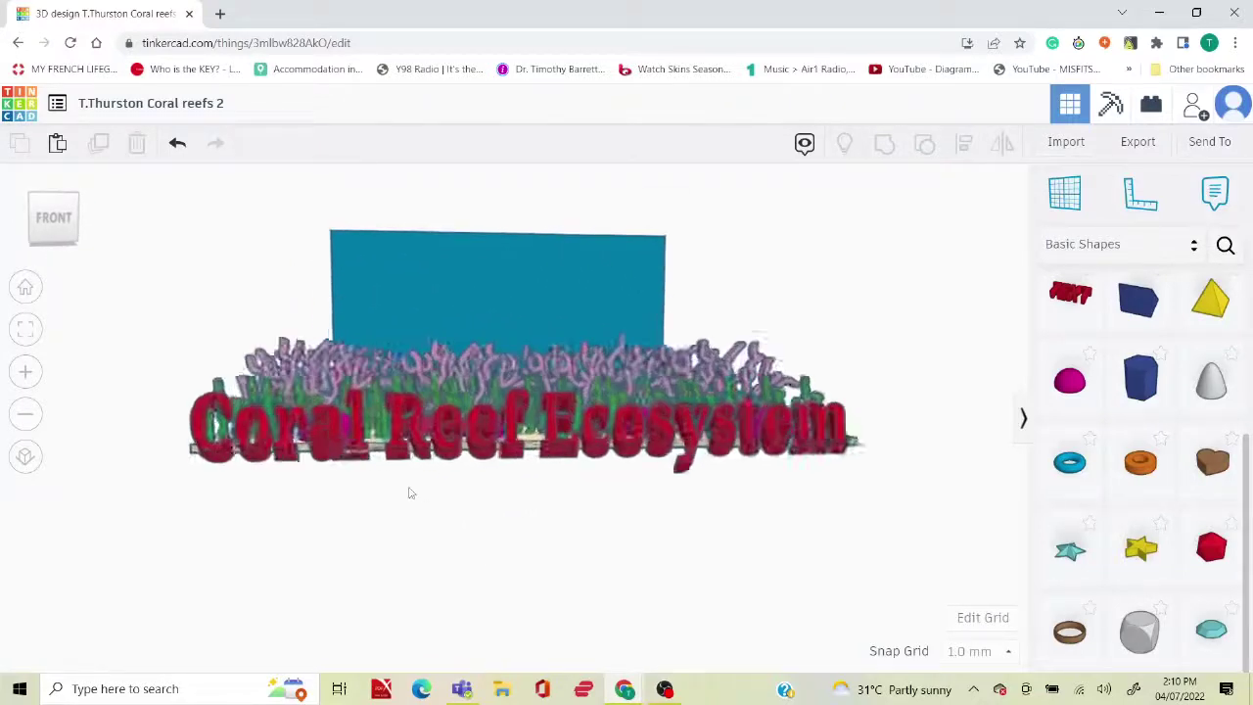
scroll(412, 494, down, 1)
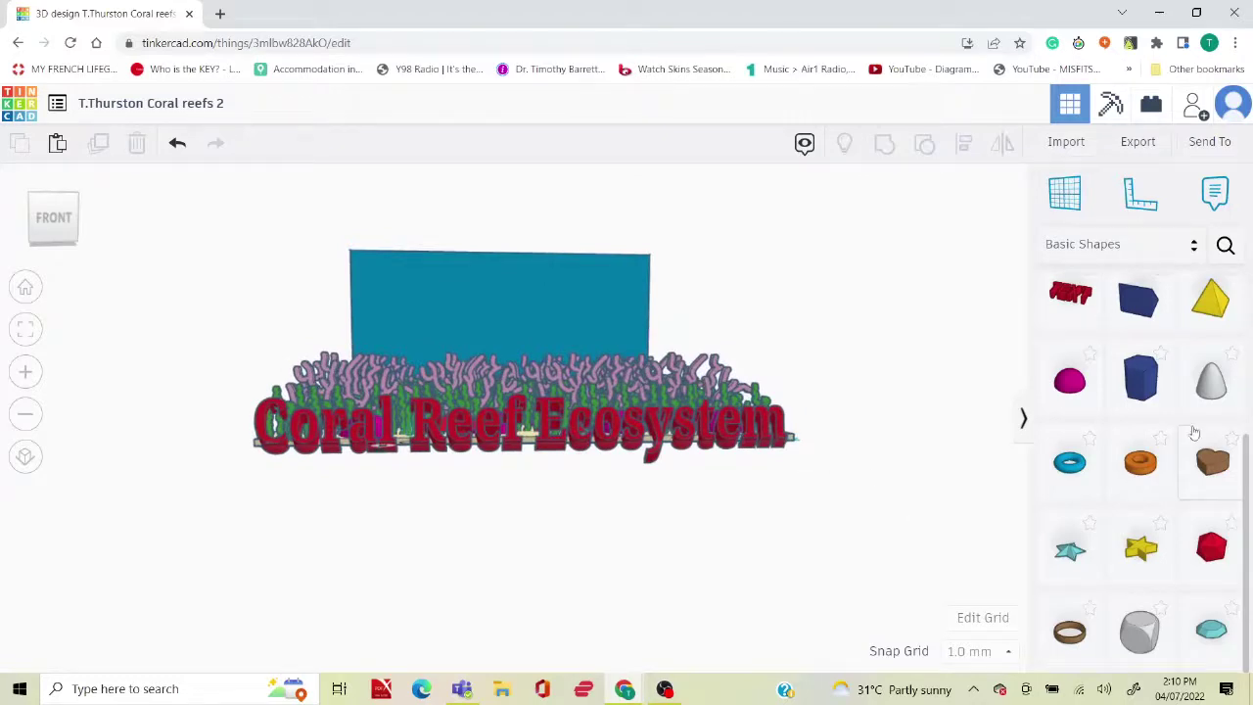
Switch the shape library to Creatures & Characters and show the Animals category.
drag(1244, 586, 1239, 348)
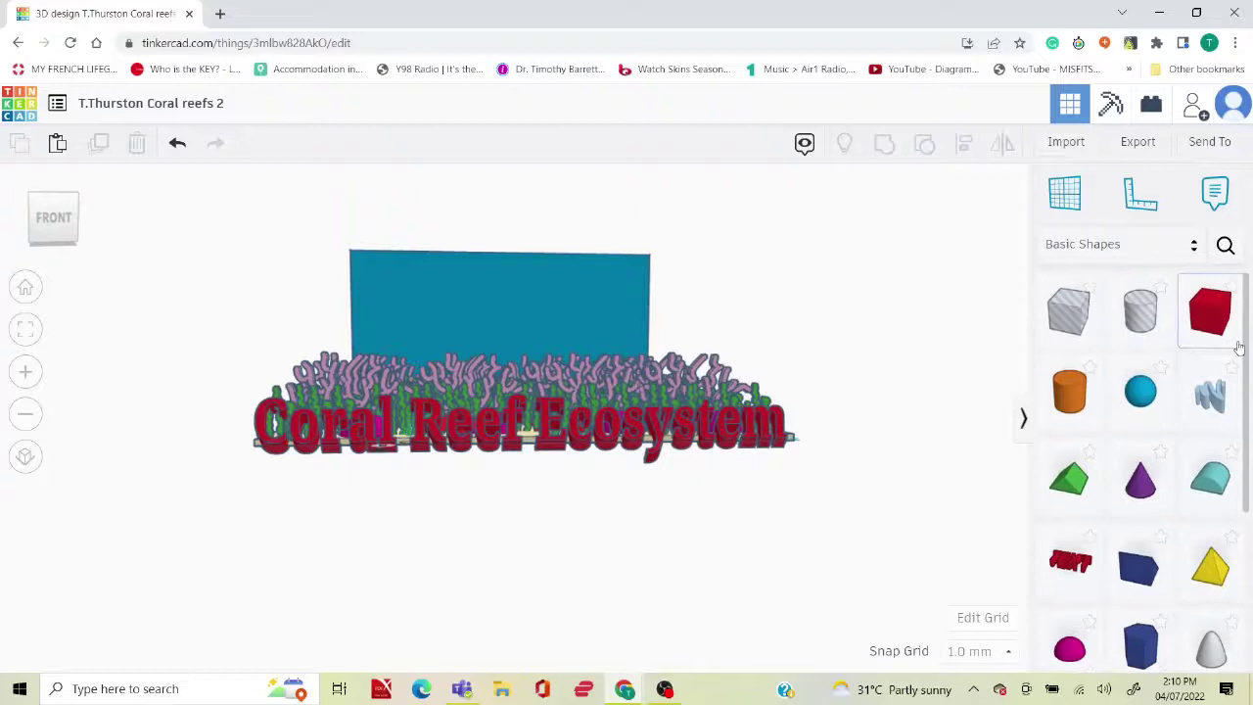
click(1168, 258)
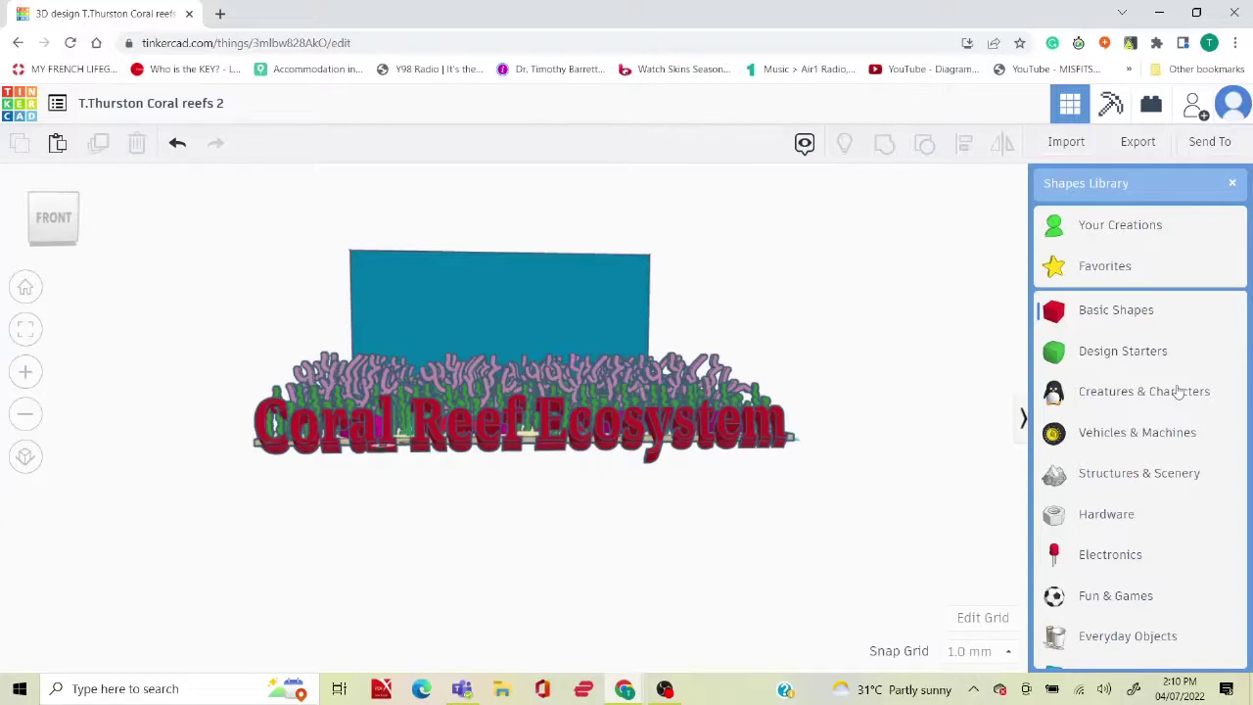
click(1180, 391)
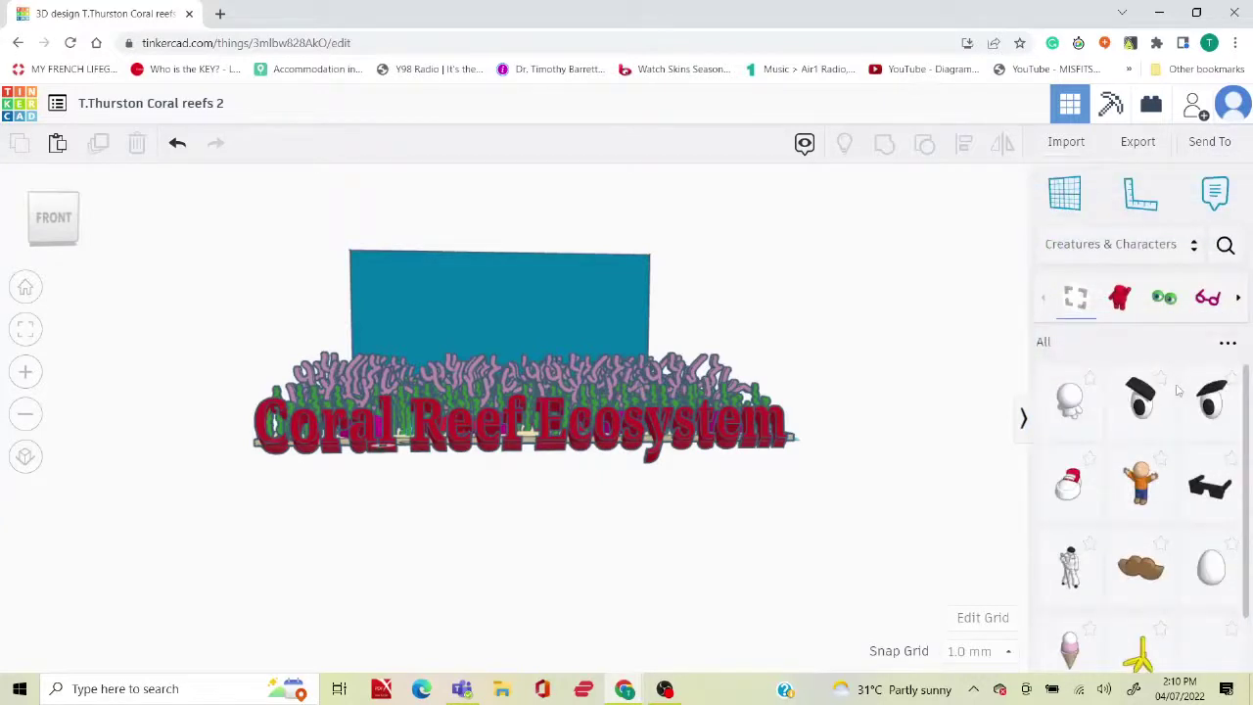
click(1239, 301)
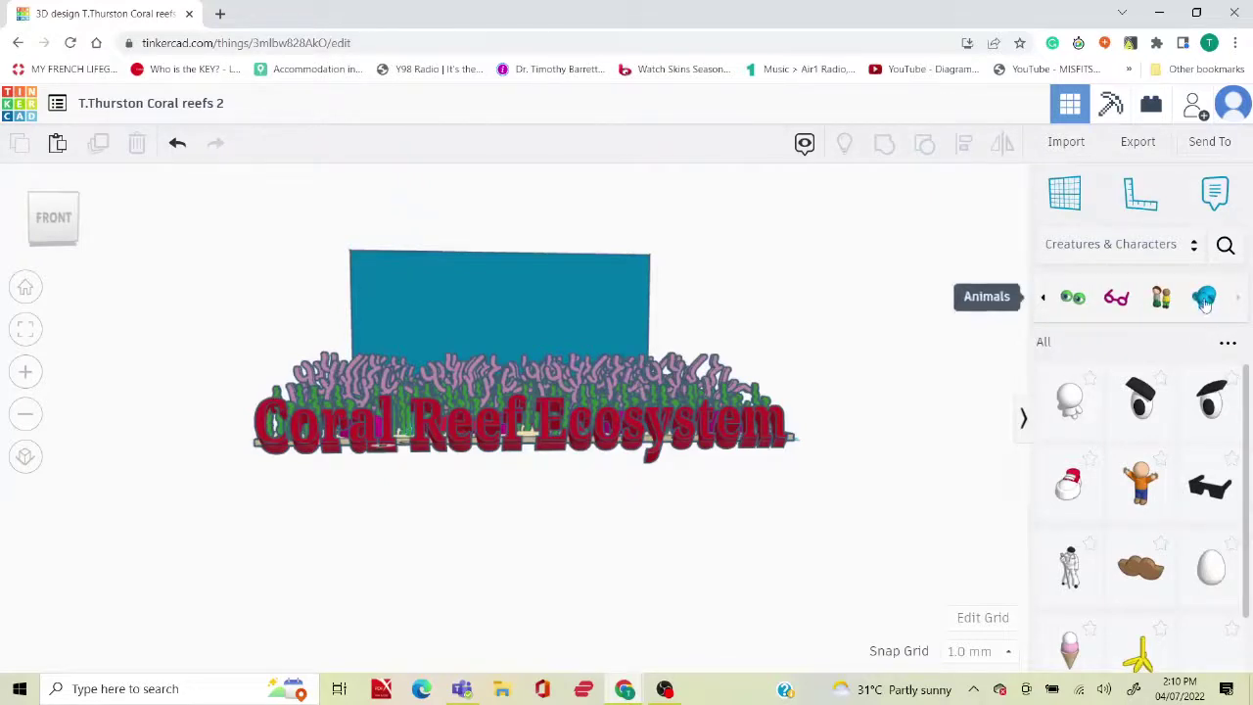
click(1206, 301)
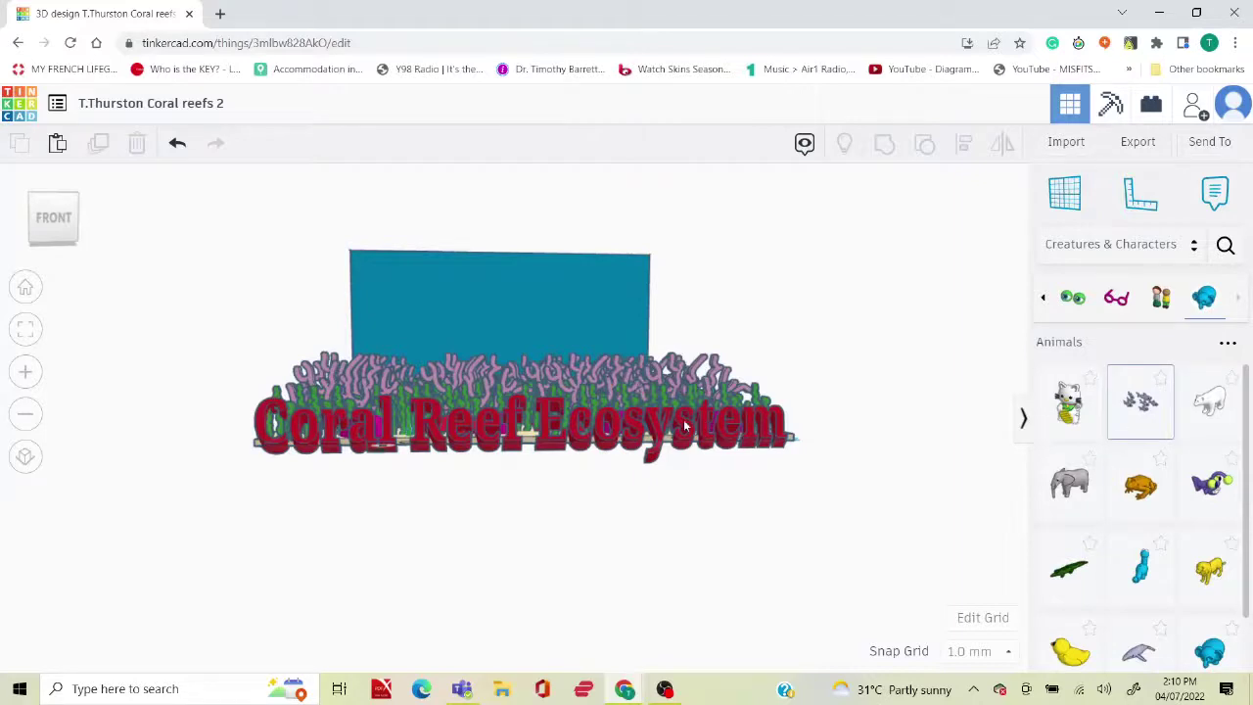
Add a School of Fish, lift it 12 above the base, shift it left and resize it.
drag(1141, 402, 725, 370)
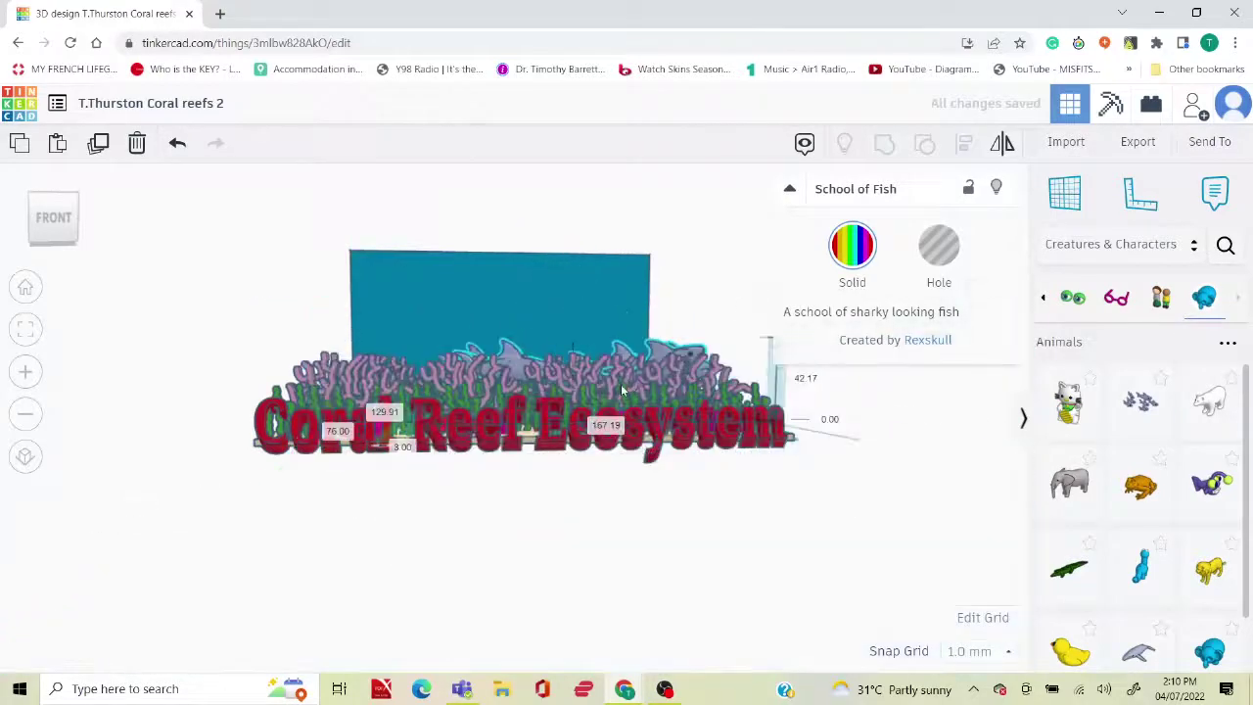
scroll(621, 384, down, 5)
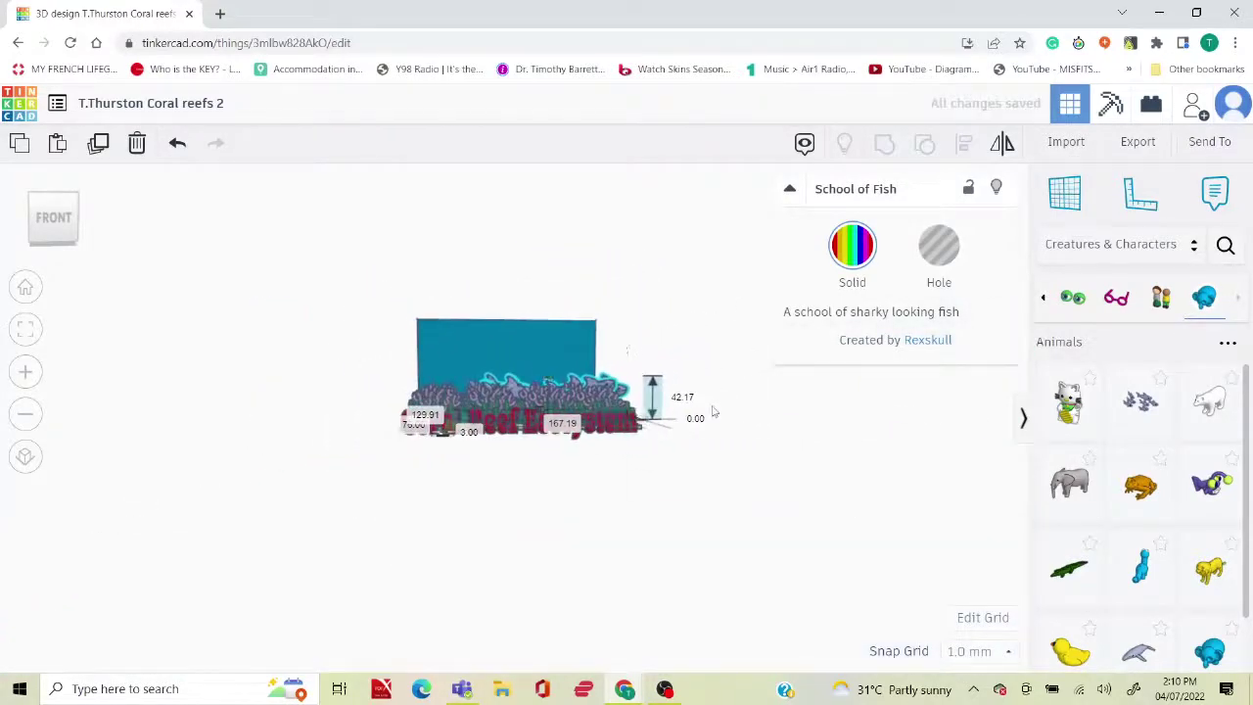
right_drag(711, 411, 718, 446)
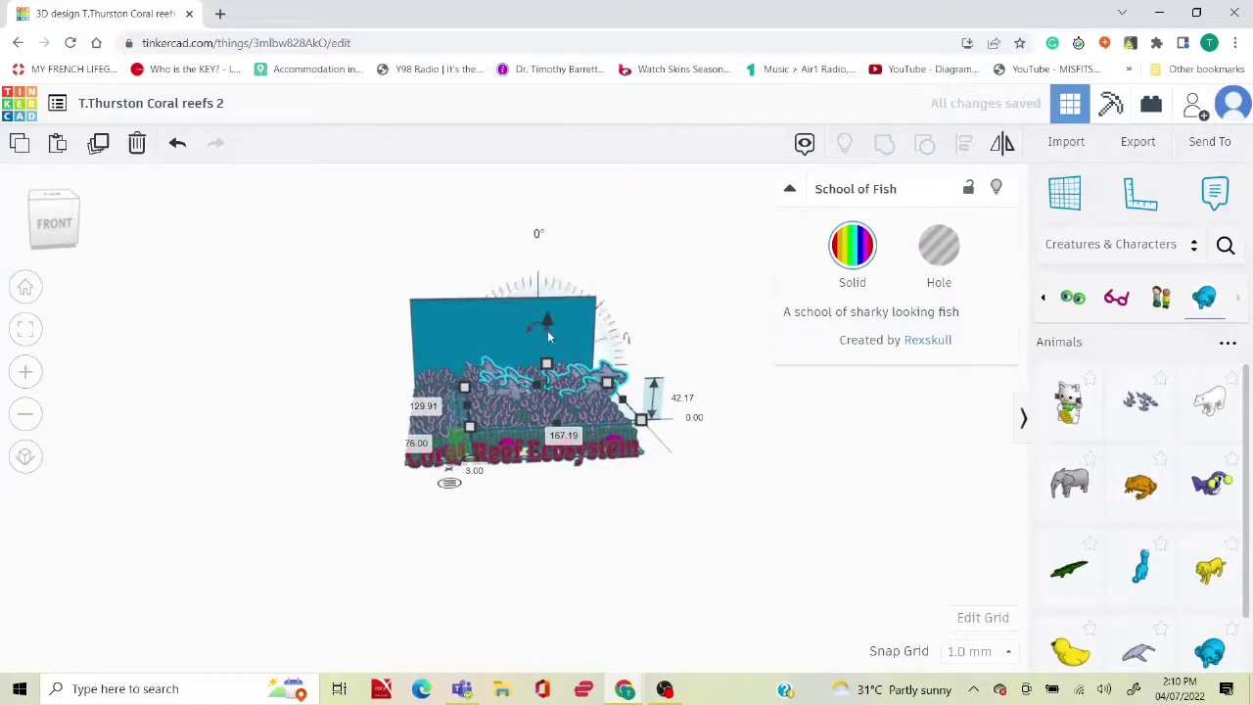
drag(546, 321, 536, 314)
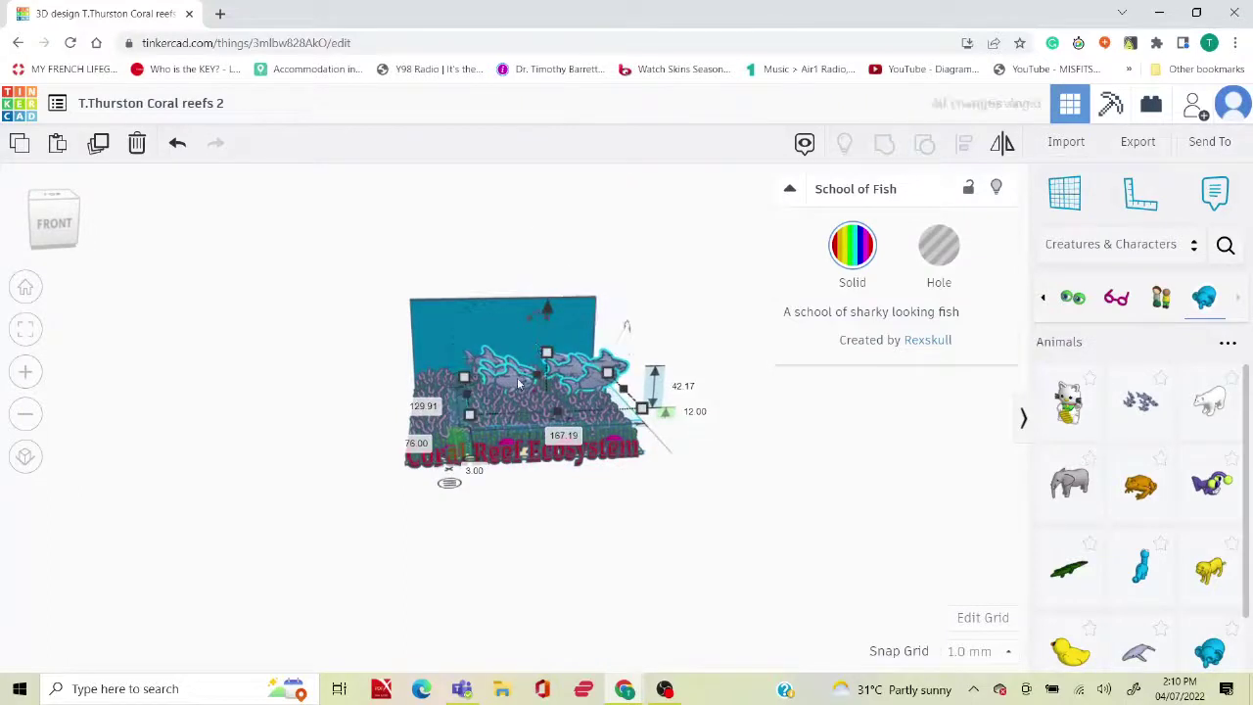
drag(513, 376, 476, 389)
drag(597, 411, 543, 393)
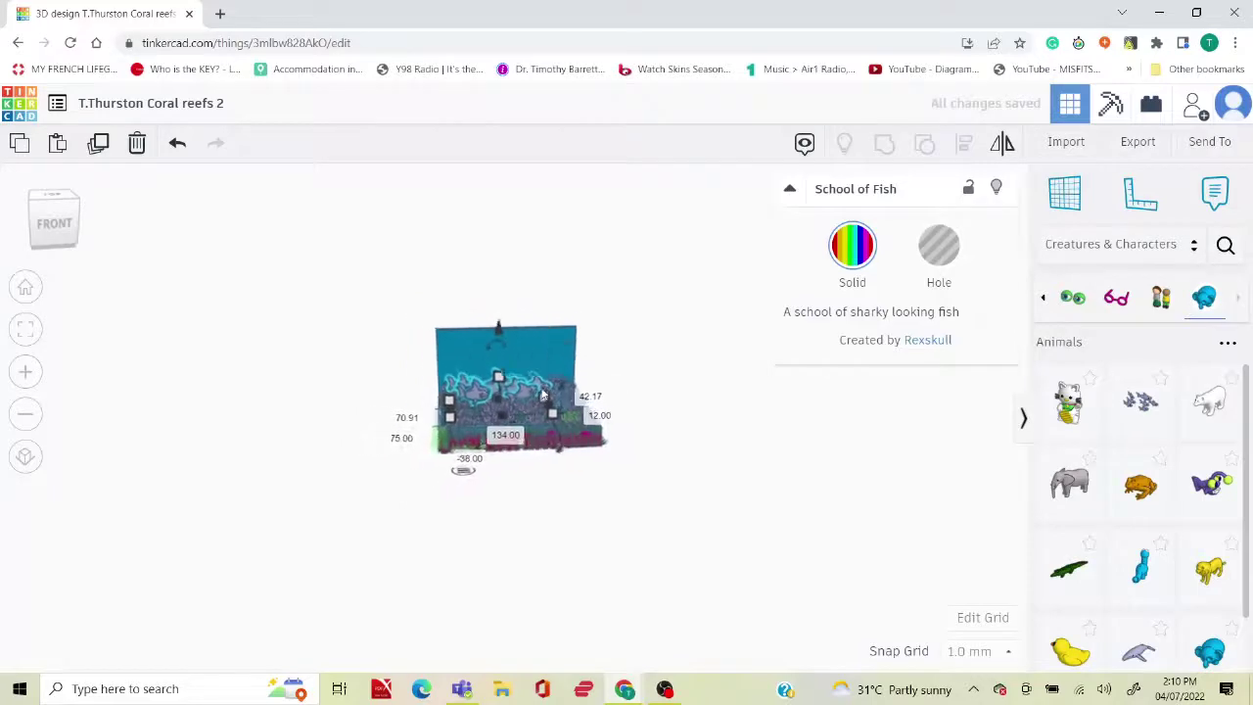
scroll(543, 392, up, 3)
scroll(543, 393, up, 5)
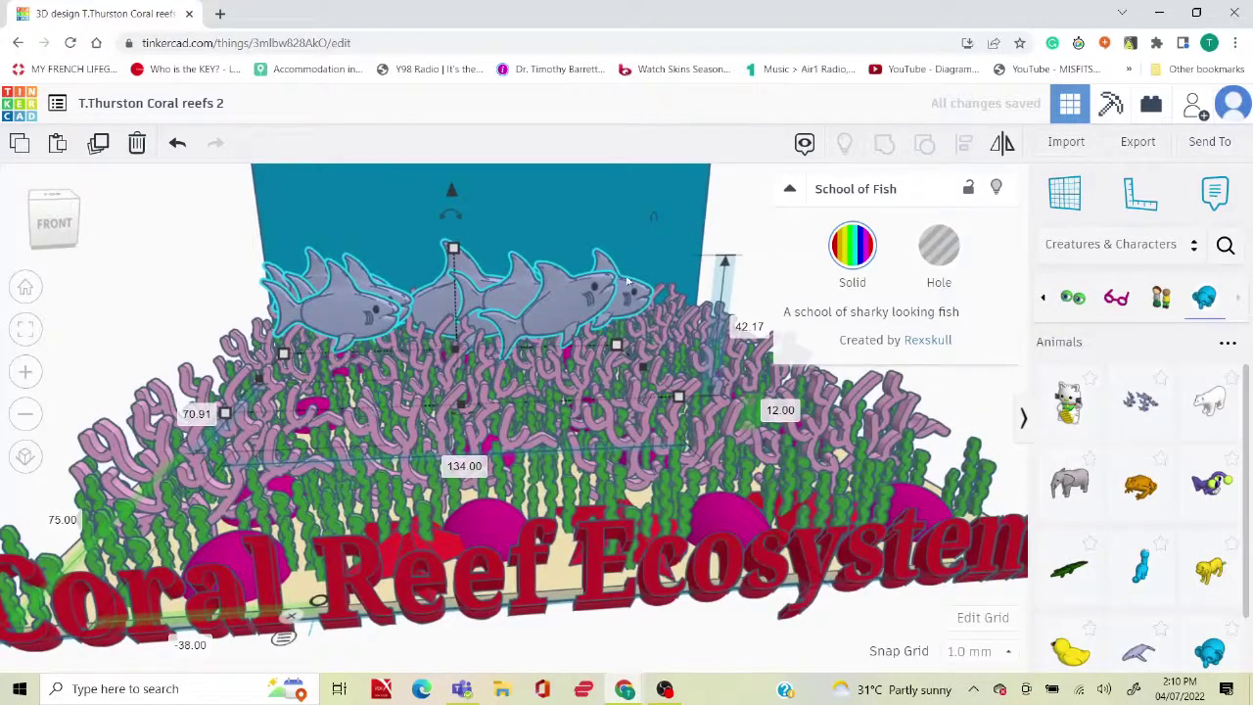
drag(683, 396, 659, 370)
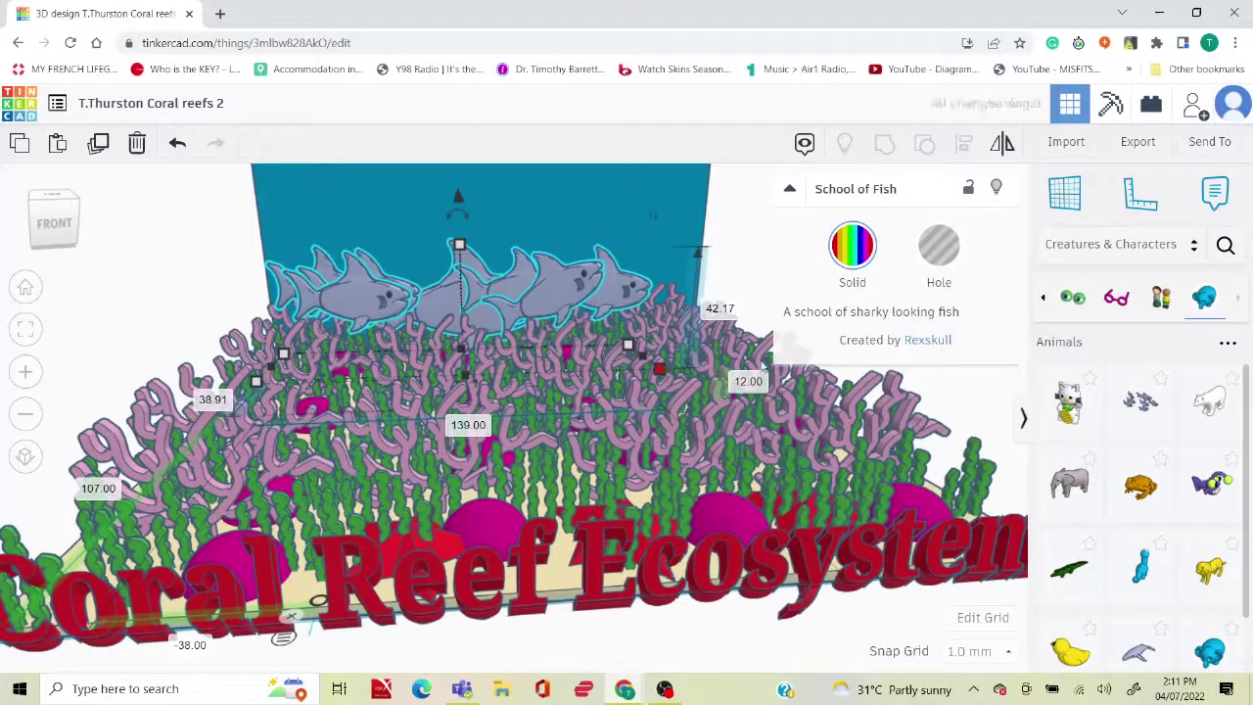
Add the Clownfish from Your Creations to the scene and raise it slightly.
click(1153, 251)
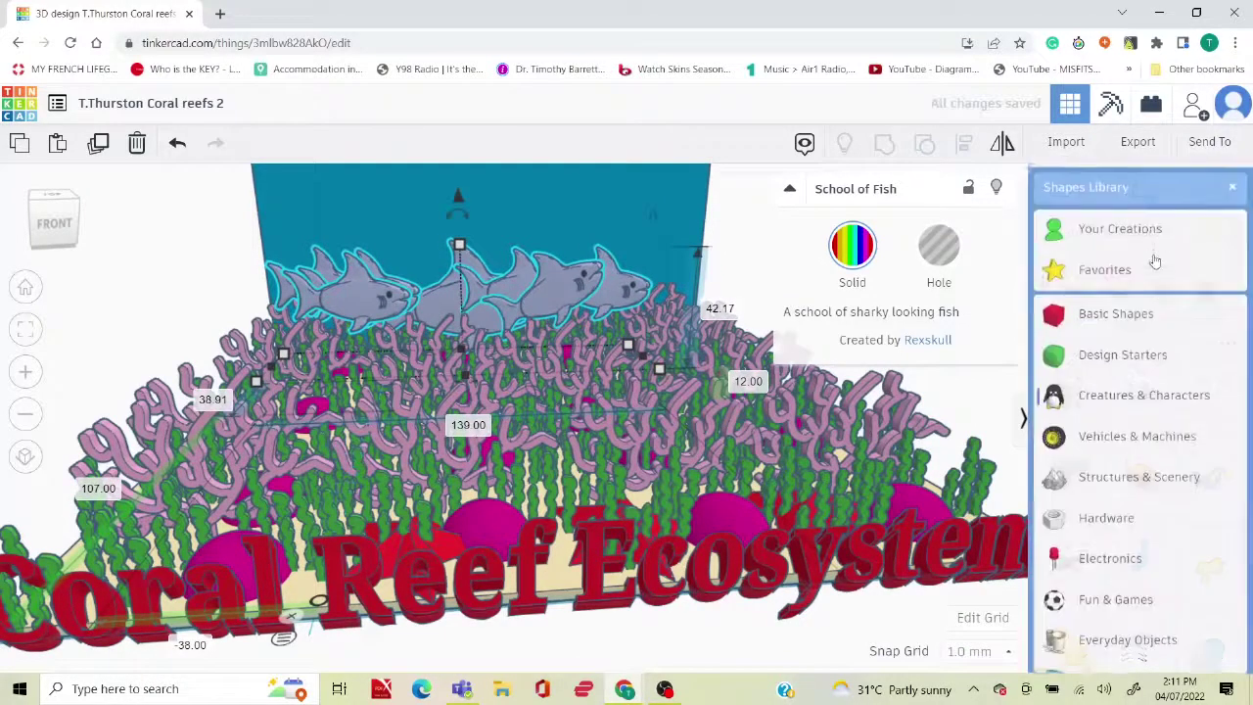
click(1121, 226)
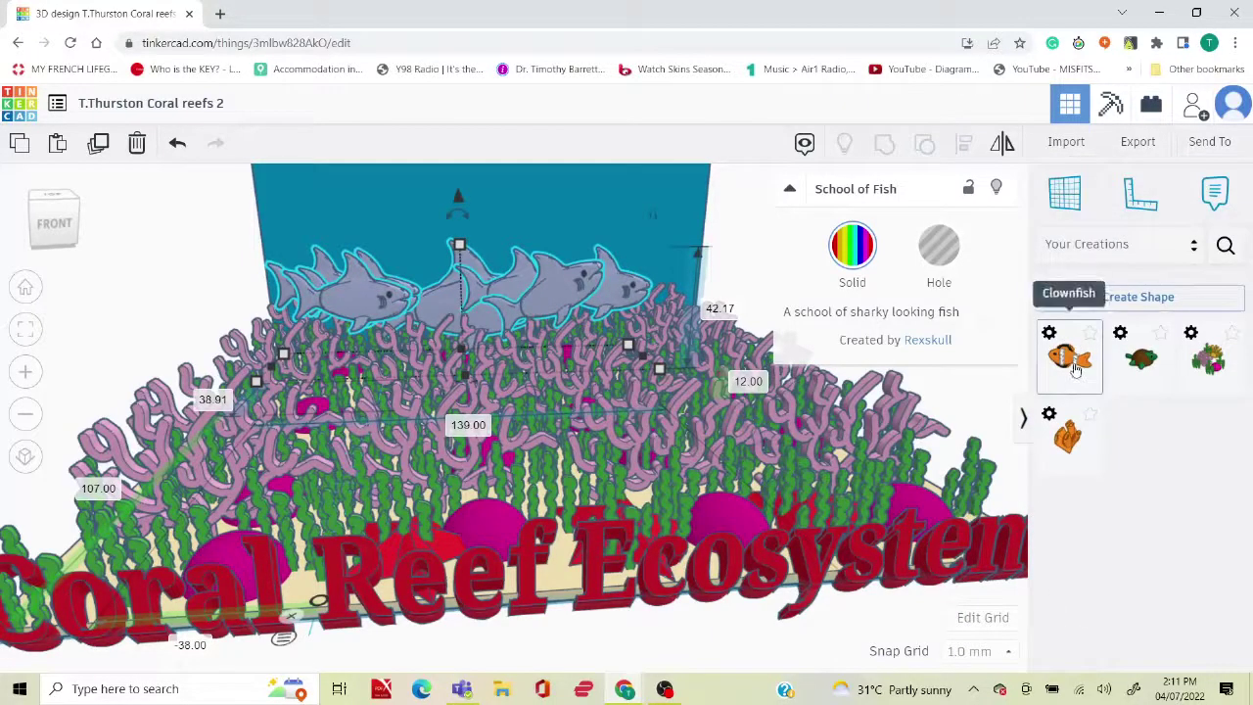
click(999, 402)
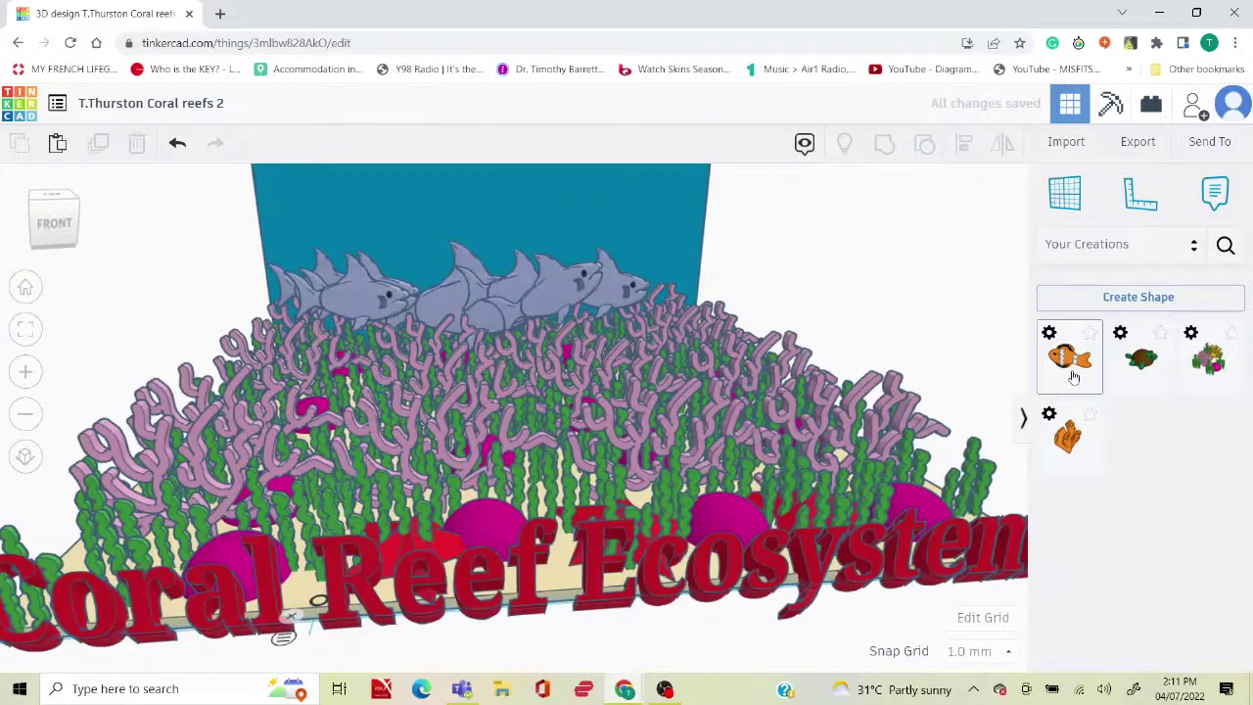
drag(1074, 377, 612, 272)
click(737, 280)
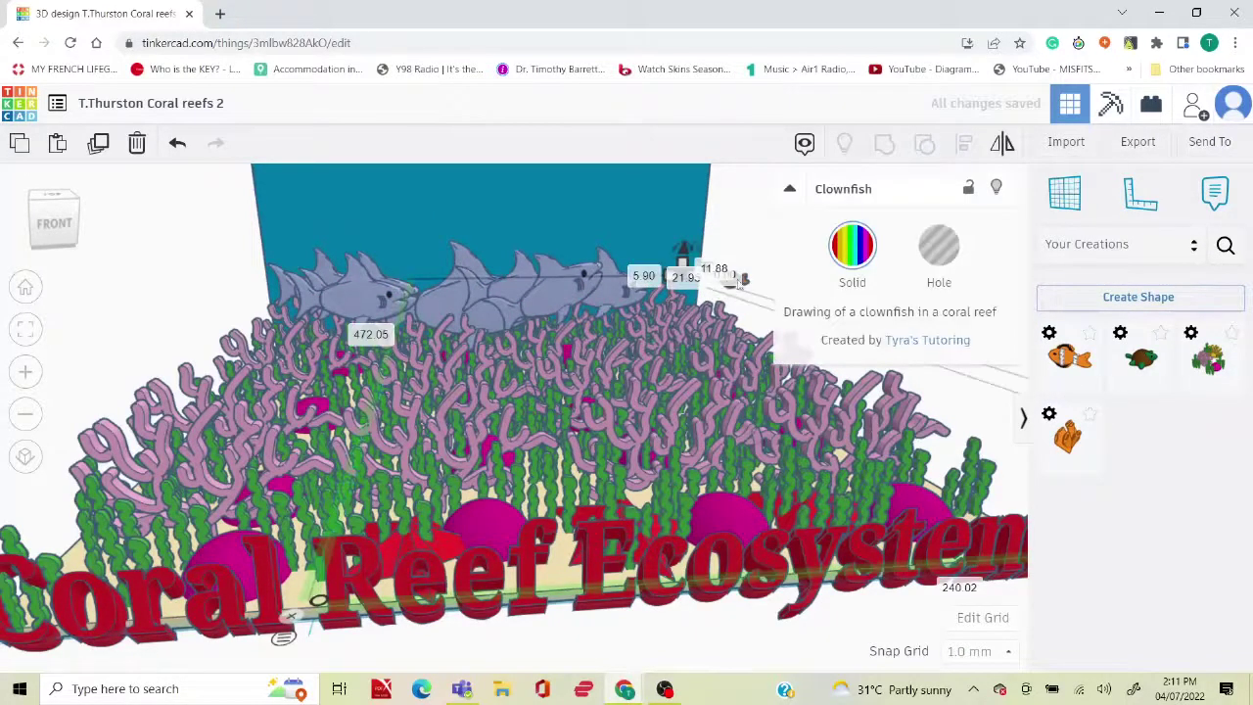
click(729, 226)
click(736, 280)
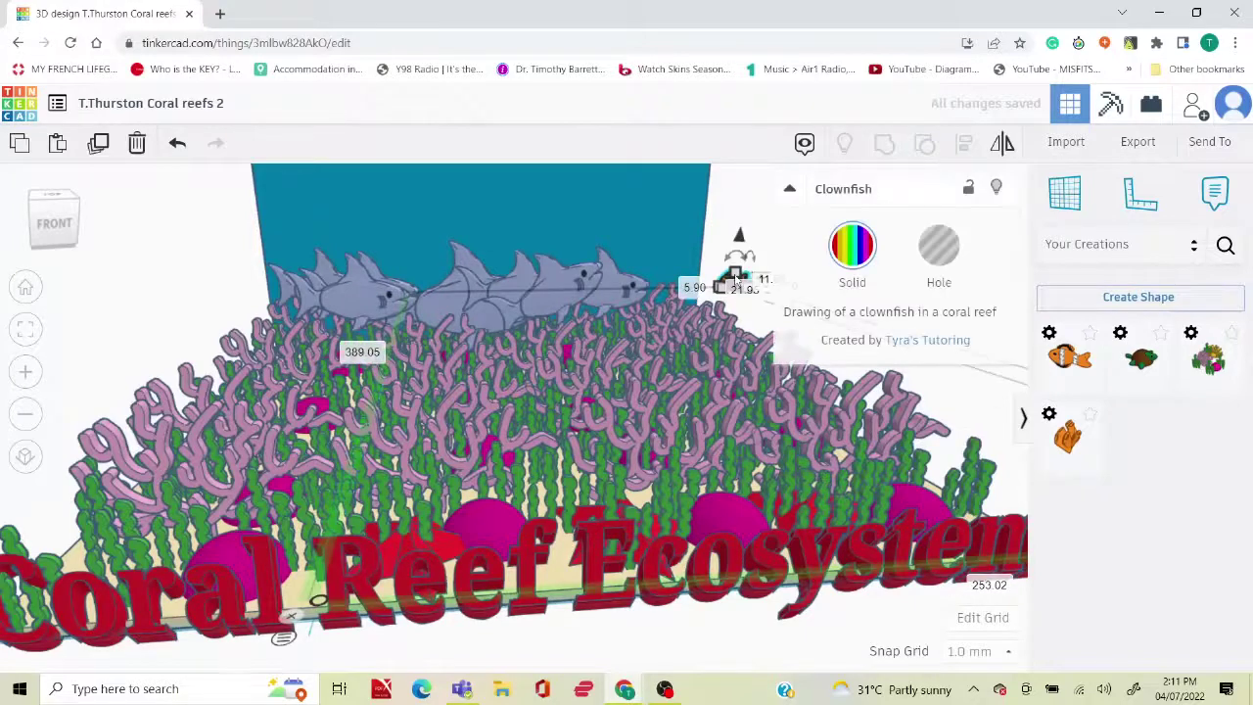
drag(737, 275, 741, 247)
Nudge the clownfish left and toward the reef with arrow keys, then deselect it.
key(Down)
key(Down)
key(Down)
key(Down)
key(Down)
key(Down)
key(Down)
key(Down)
key(Down)
key(Down)
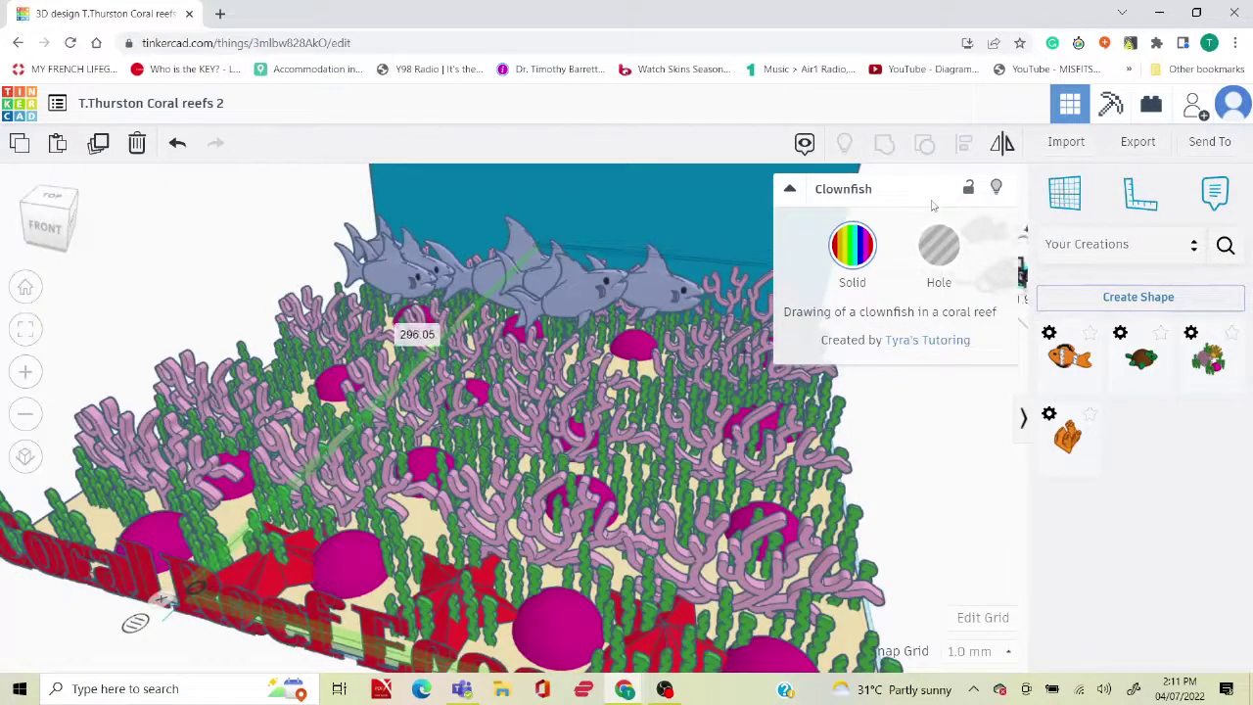
key(Down)
key(Down)
key(Down)
key(Down)
key(Down)
key(Down)
key(Down)
key(Down)
key(Down)
key(Down)
key(Down)
key(Down)
key(Down)
key(Down)
key(Down)
key(Down)
key(Down)
key(Down)
key(Down)
key(Down)
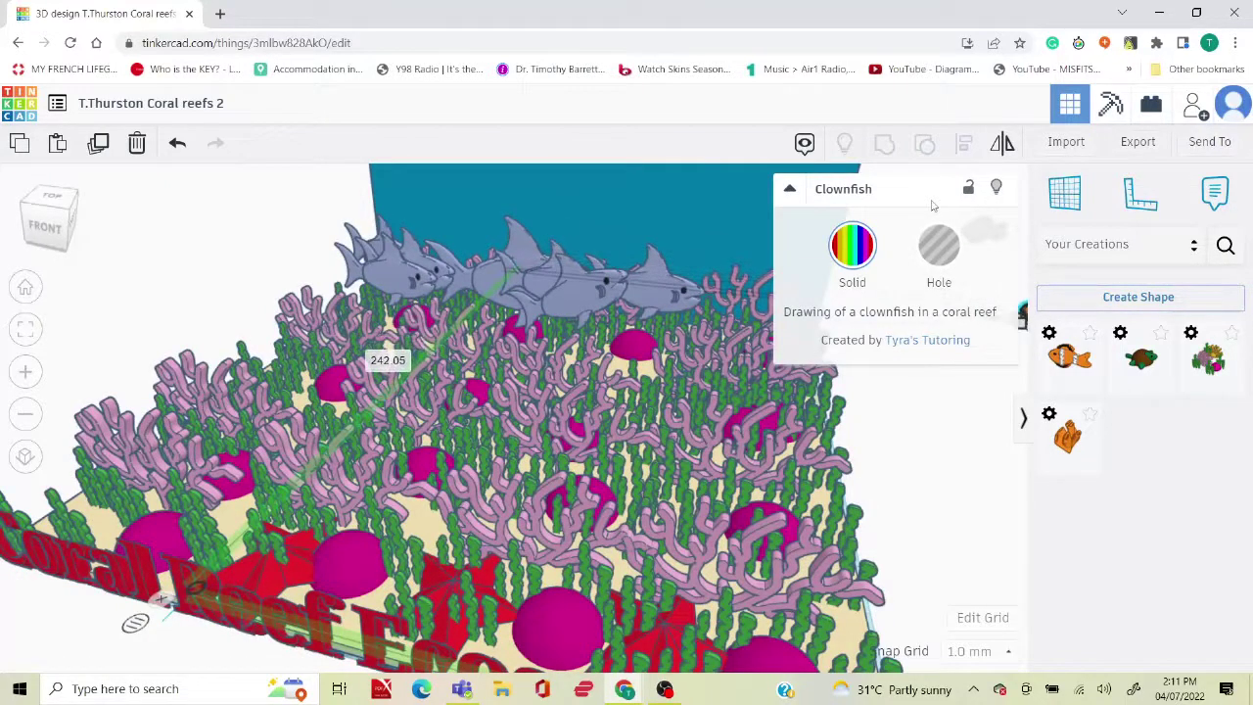
key(Left)
key(Left)
key(Left)
key(Left)
key(Left)
key(Left)
key(Left)
key(Left)
key(Left)
key(Left)
key(Left)
key(Left)
key(Left)
key(Left)
key(Left)
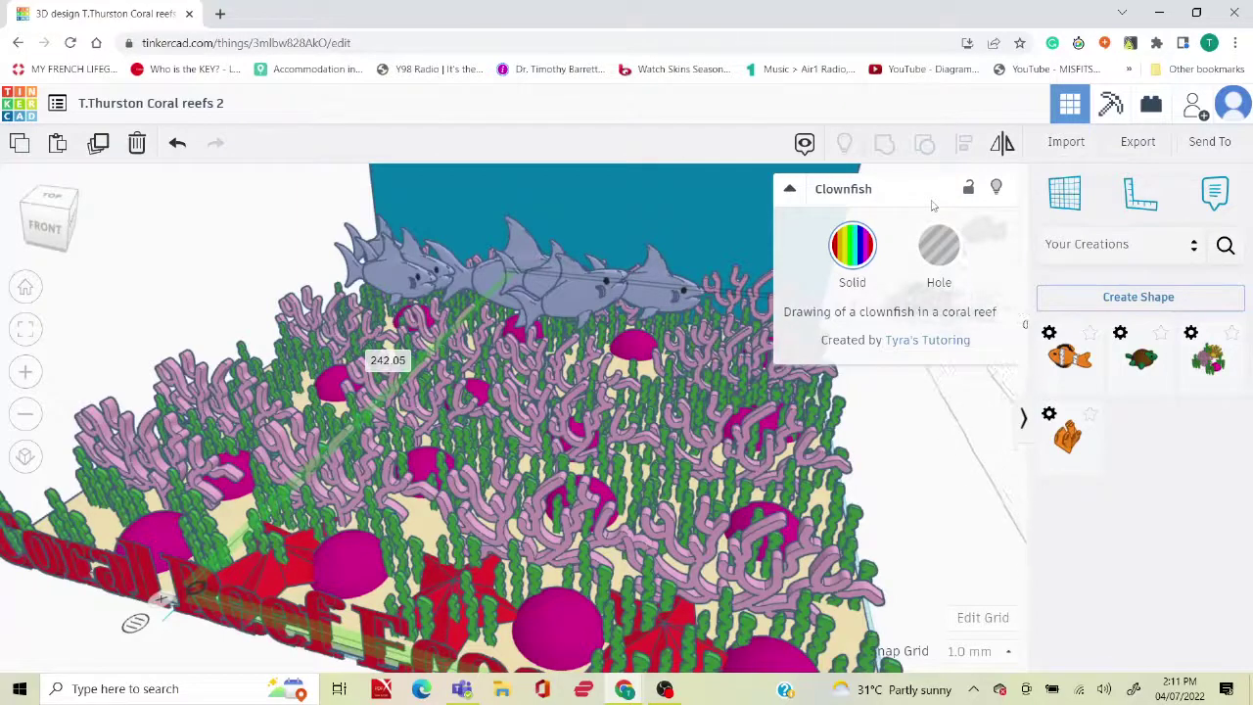
key(Left)
key(Left)
key(Left)
key(Left)
key(Left)
key(Left)
key(Left)
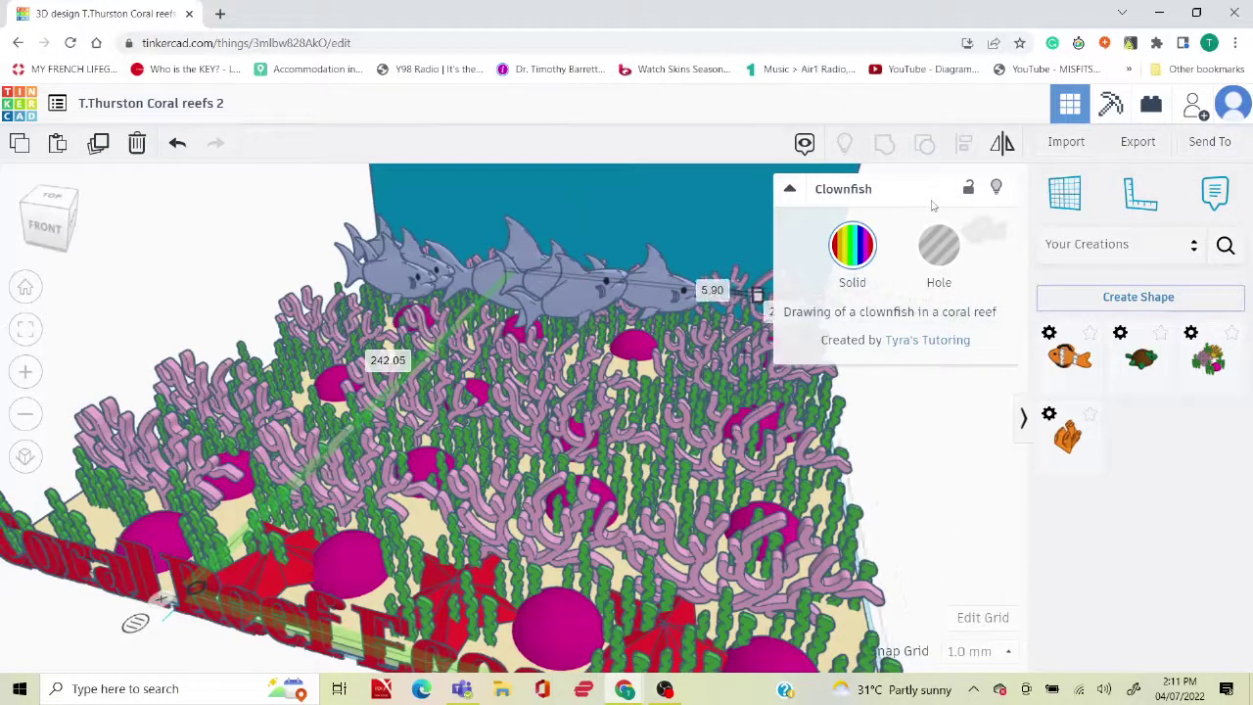
key(Down)
key(Down)
key(Down)
key(Down)
key(Down)
key(Down)
key(Down)
key(Down)
key(Down)
key(Down)
key(Down)
key(Down)
key(Down)
key(Down)
key(Down)
key(Down)
key(Down)
key(Down)
key(Down)
key(Down)
key(Down)
key(Down)
key(Down)
key(Down)
key(Down)
key(Down)
key(Down)
key(Down)
key(Down)
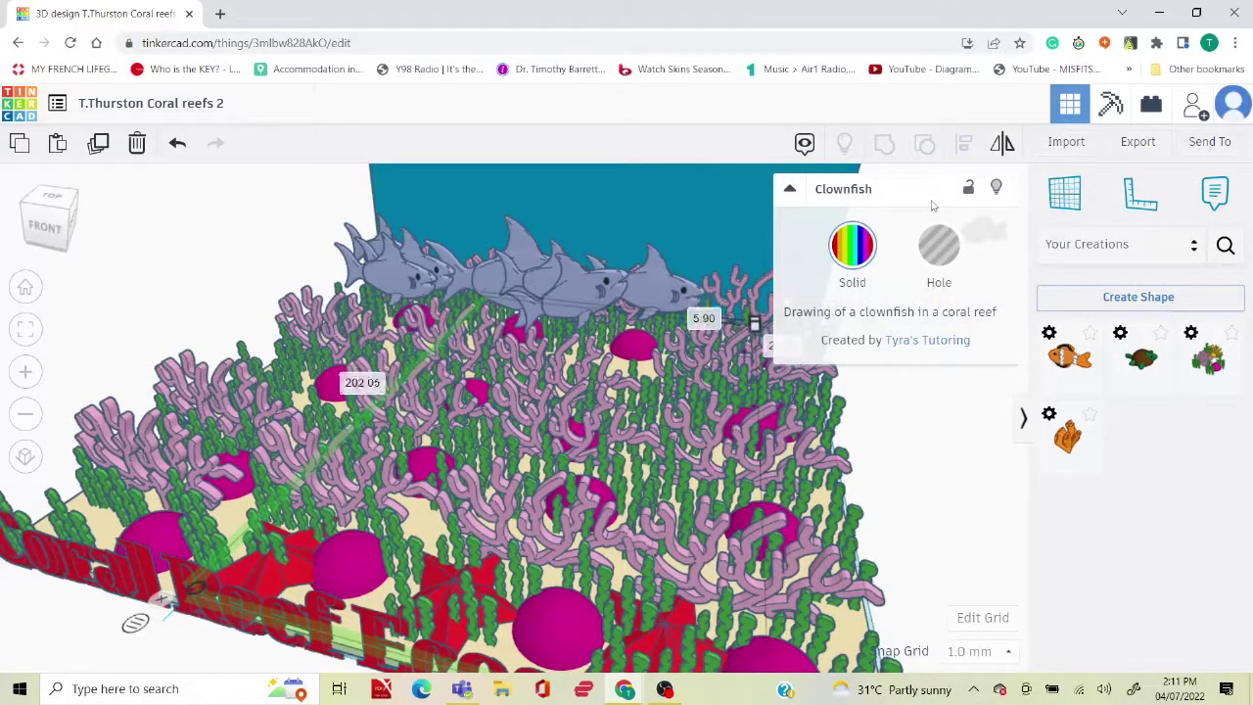
key(Up)
key(Up)
key(Up)
key(Up)
key(Up)
key(Up)
key(Up)
key(Up)
key(Up)
key(Up)
key(Up)
key(Up)
key(Up)
key(Up)
key(Up)
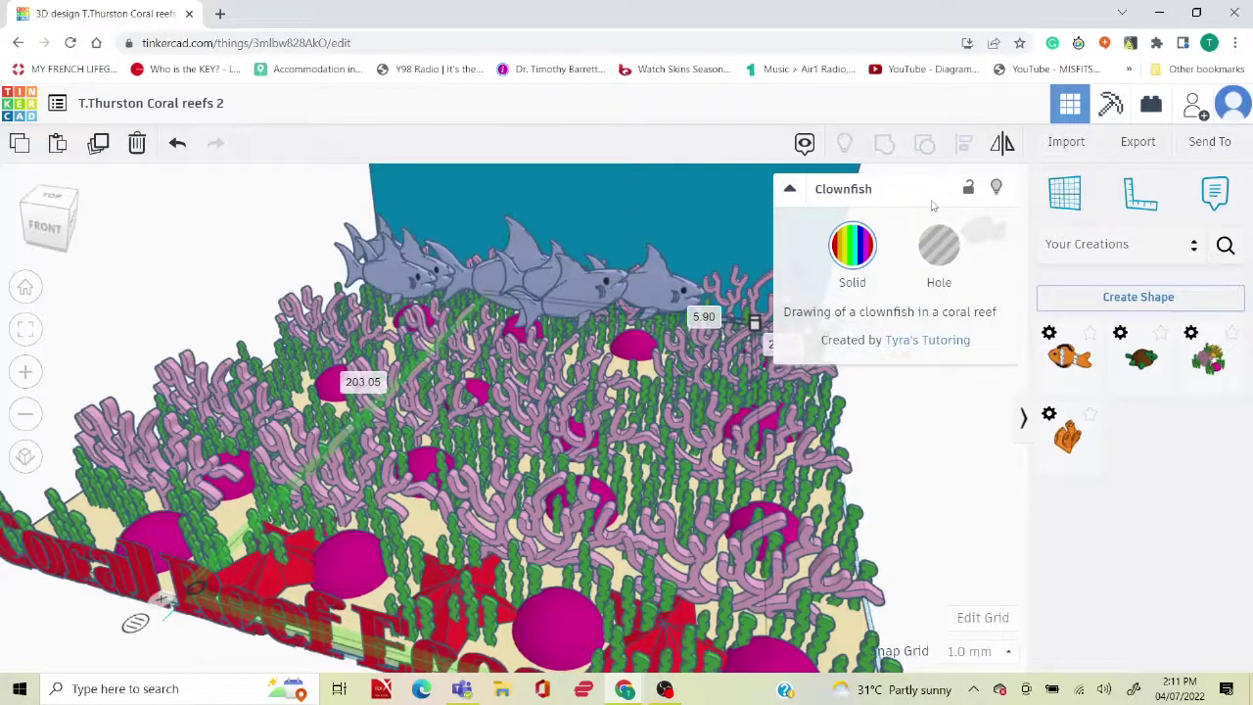
click(851, 325)
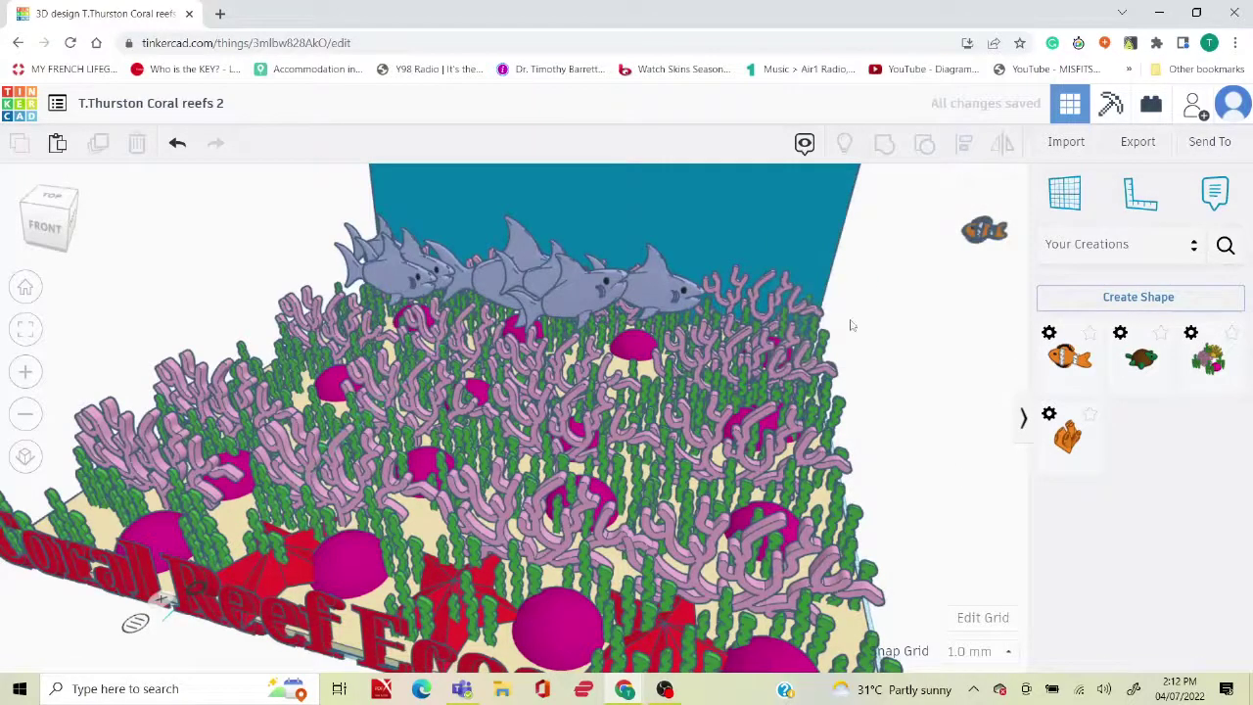
From a side view, slide the clownfish 23 mm left along the workplane.
click(984, 238)
click(921, 456)
right_drag(922, 457, 564, 423)
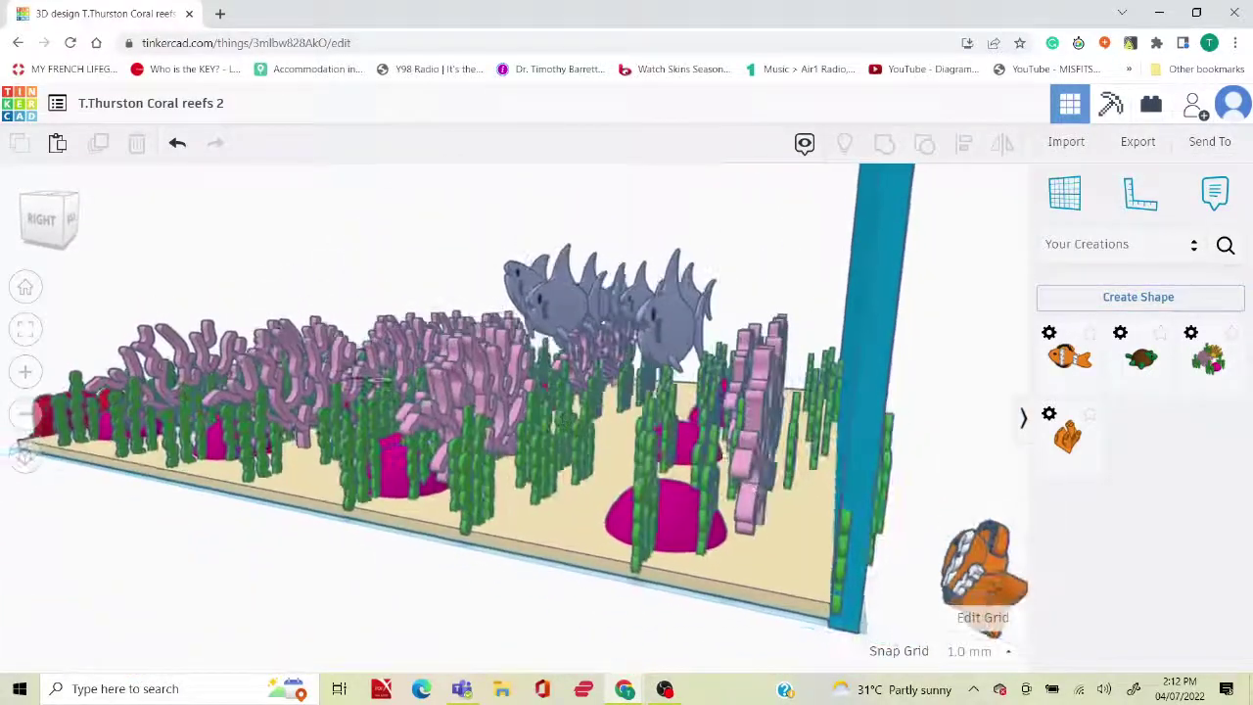
click(964, 568)
key(Left)
key(Left)
key(Left)
key(Left)
key(Left)
key(Left)
key(Left)
key(Left)
key(Left)
key(Left)
key(Left)
key(Left)
key(Left)
key(Left)
key(Left)
key(Left)
key(Left)
key(Left)
key(Left)
key(Left)
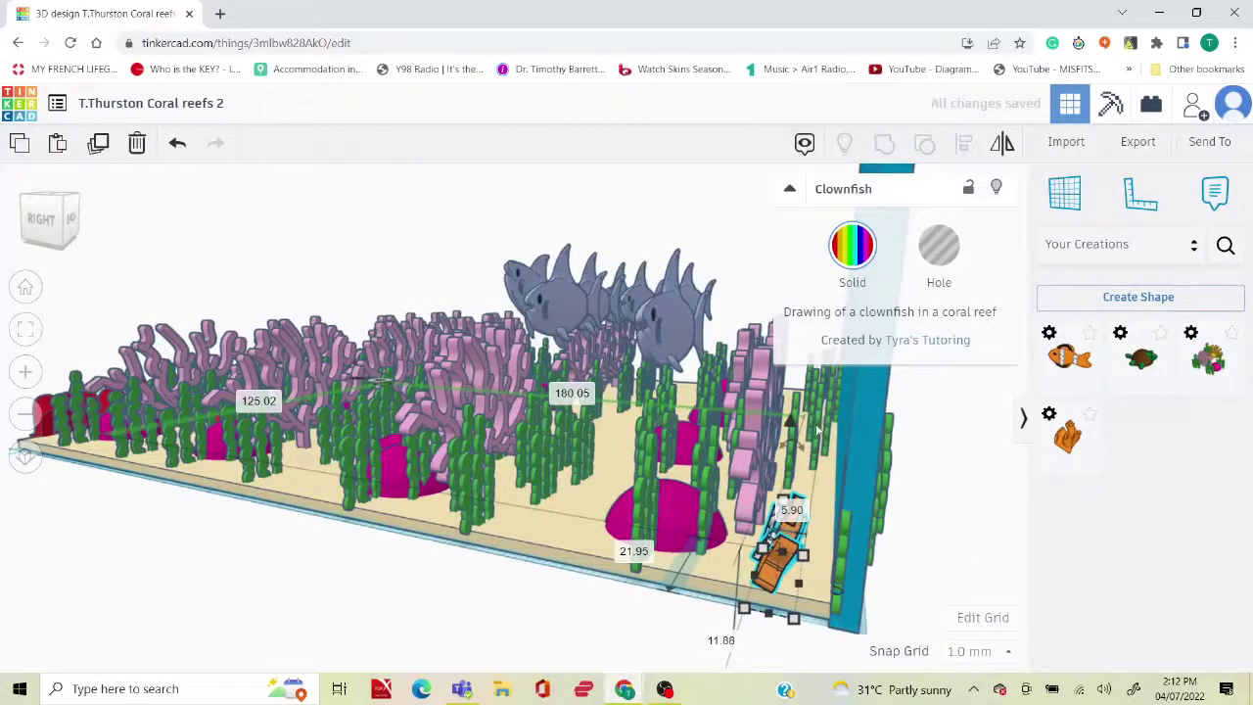
Raise the clownfish off the workplane so it floats beside the blue wall.
drag(791, 423, 899, 111)
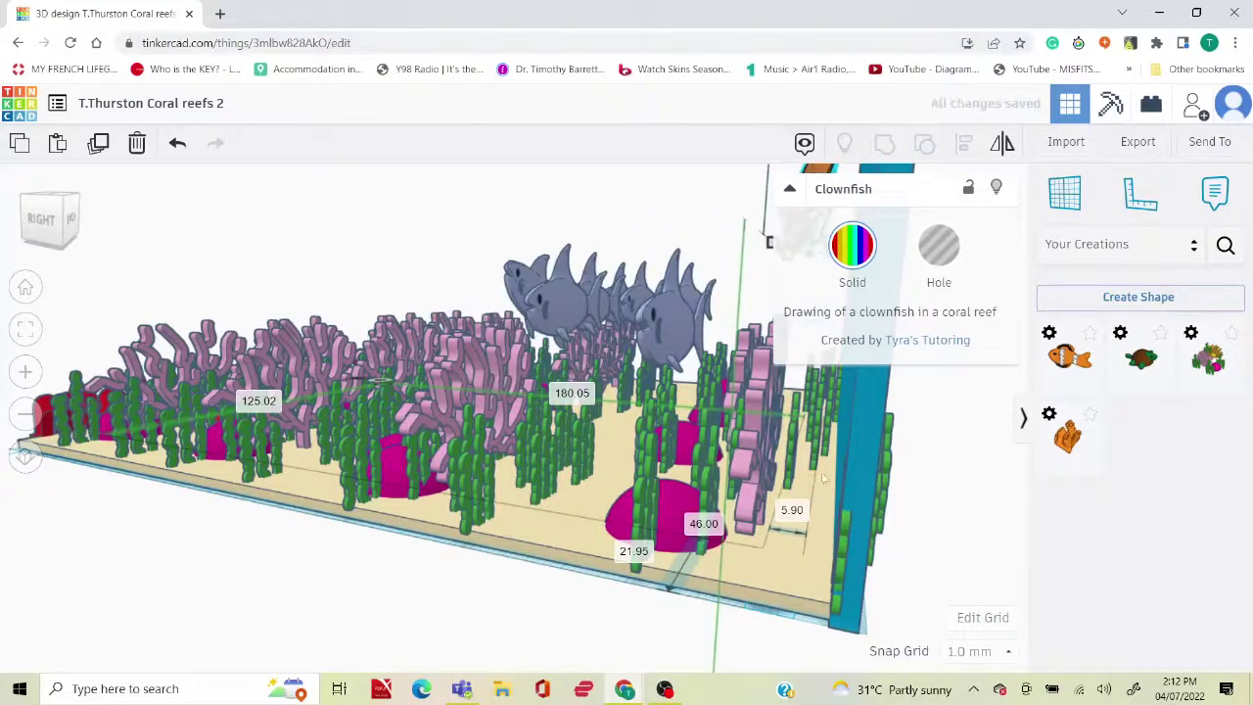
click(961, 558)
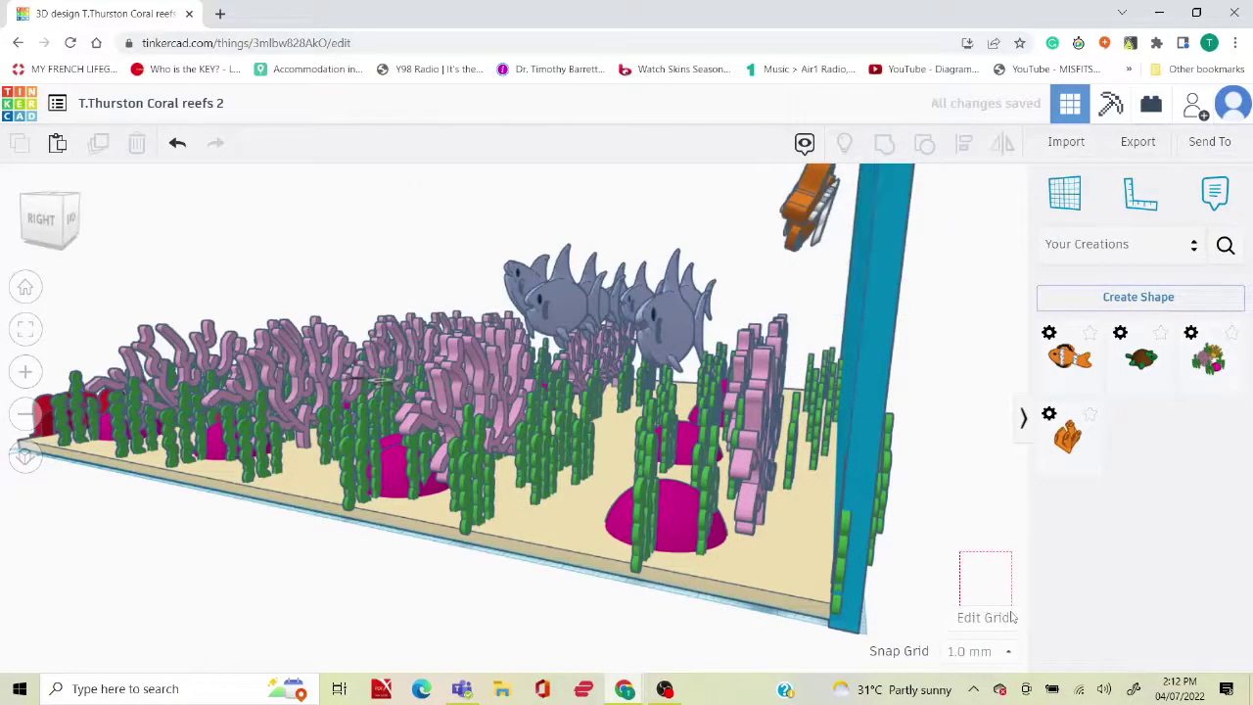
mouse_move(992, 544)
right_down()
mouse_move(904, 520)
mouse_move(1080, 518)
mouse_move(1172, 474)
mouse_move(1008, 558)
right_up()
right_drag(869, 559, 948, 341)
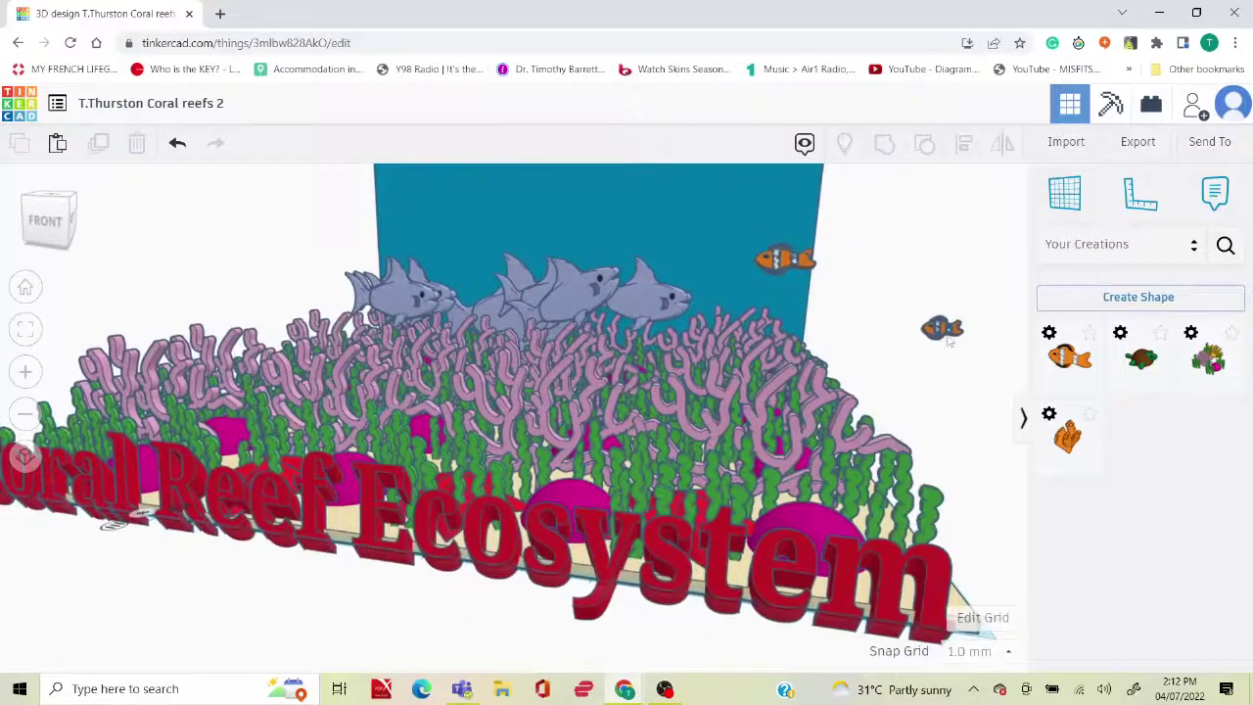
Nudge the small clownfish right and forward over the coral, then raise it to 54 mm.
click(948, 341)
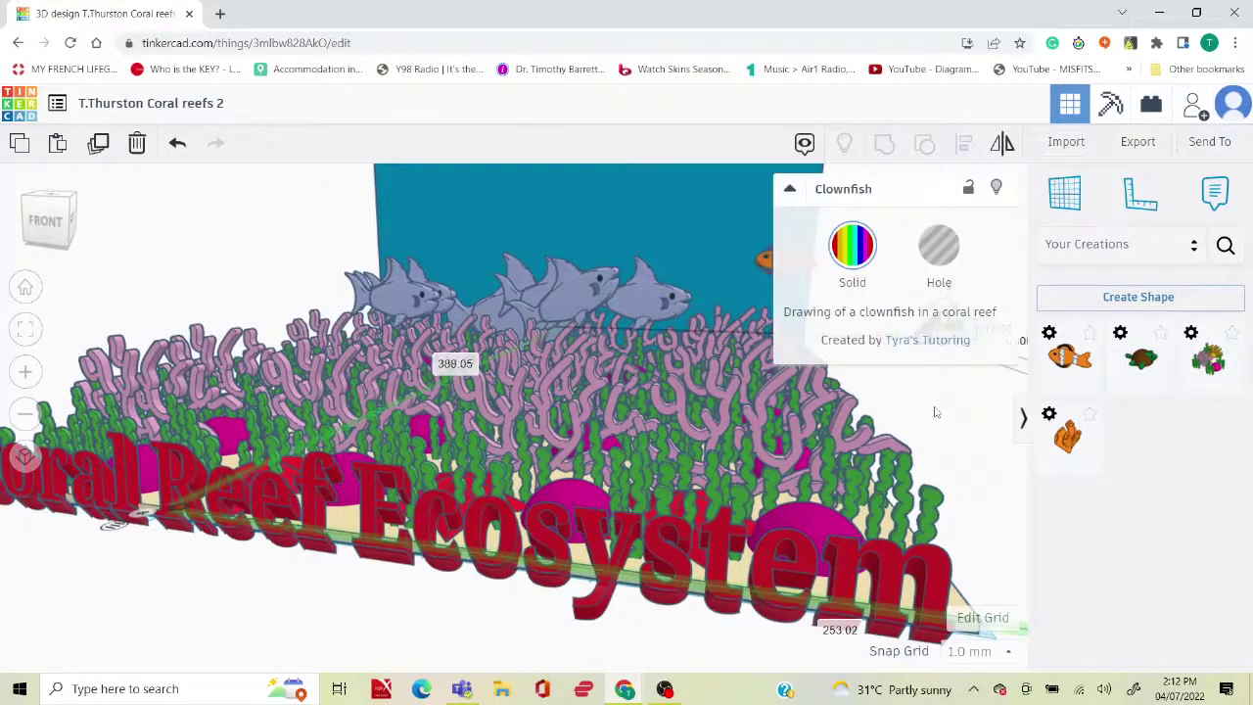
key(Right)
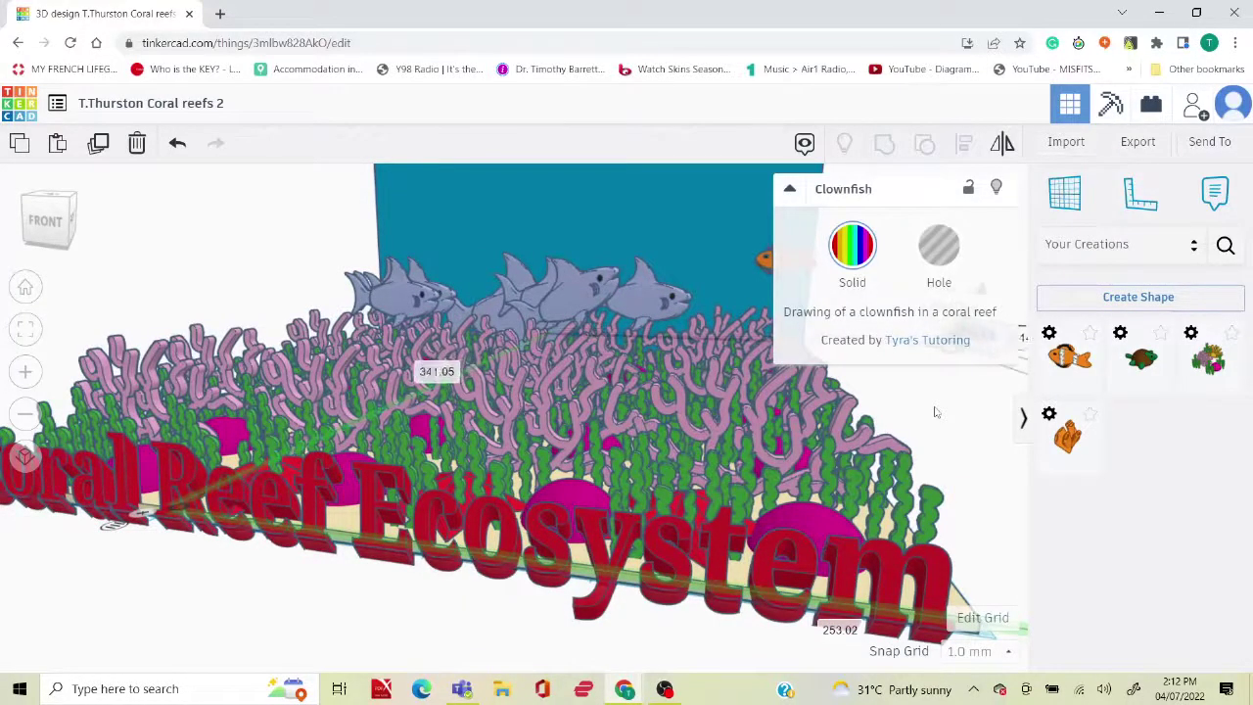
key(Right)
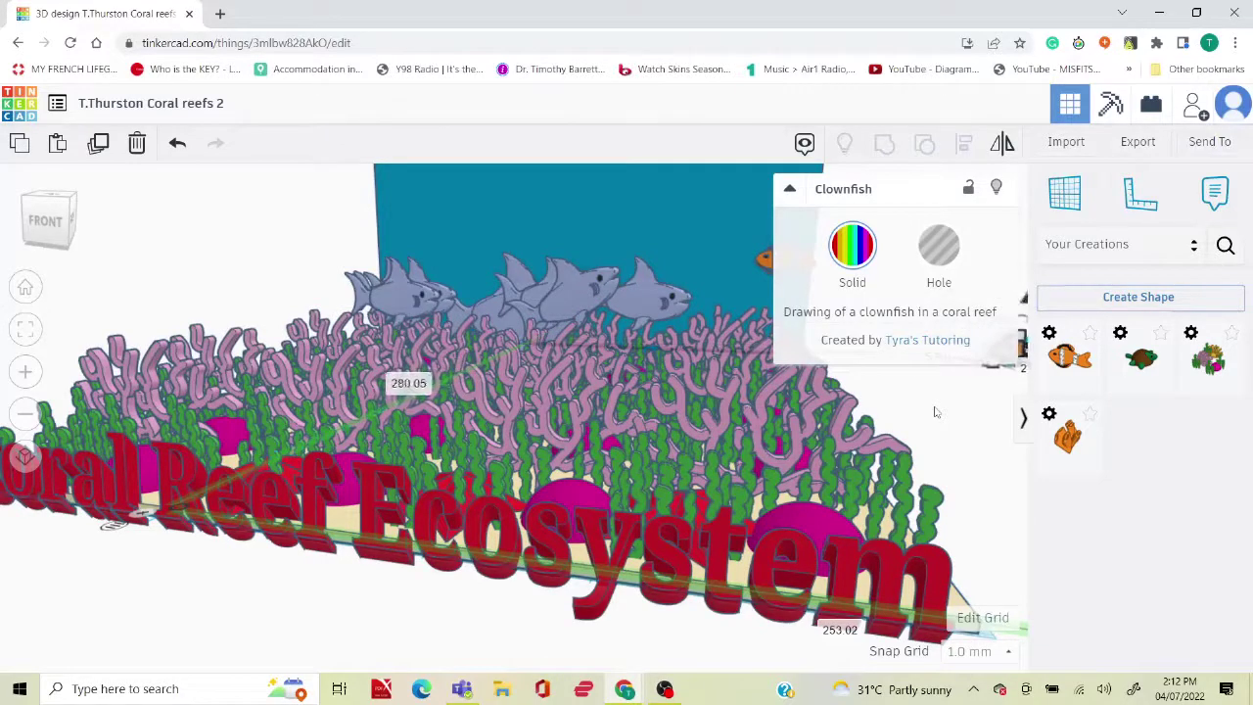
key(Right)
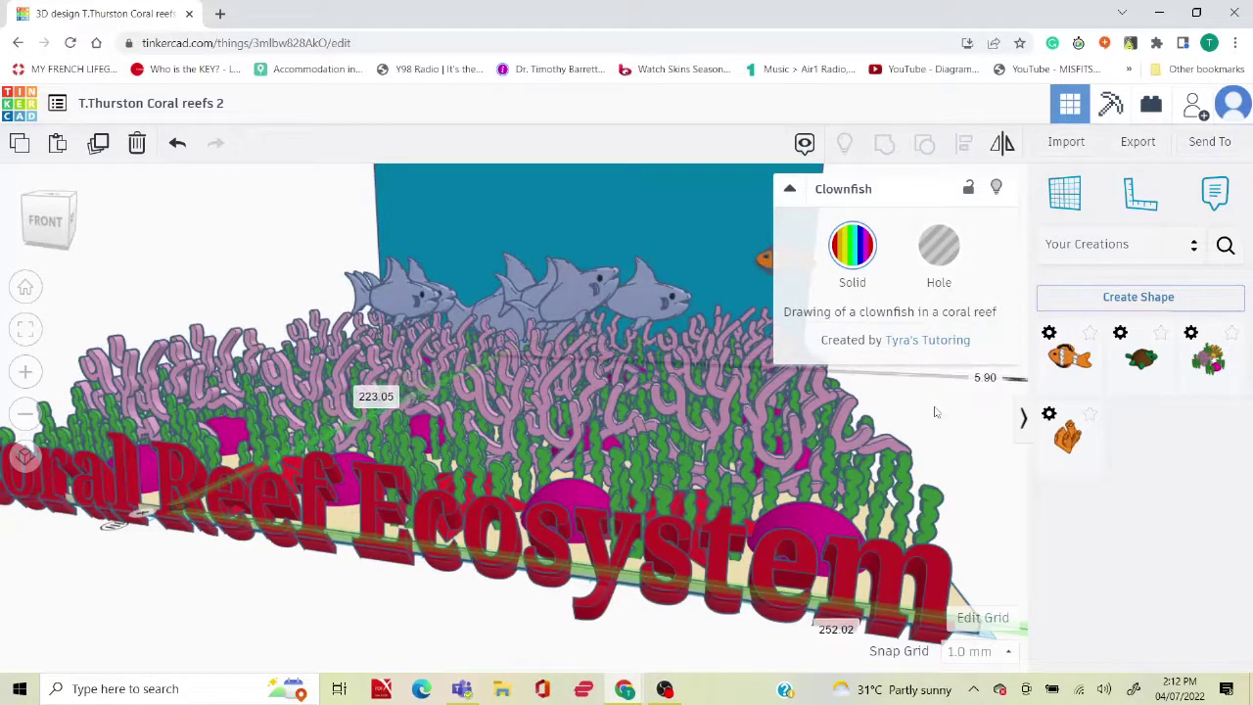
key(Down)
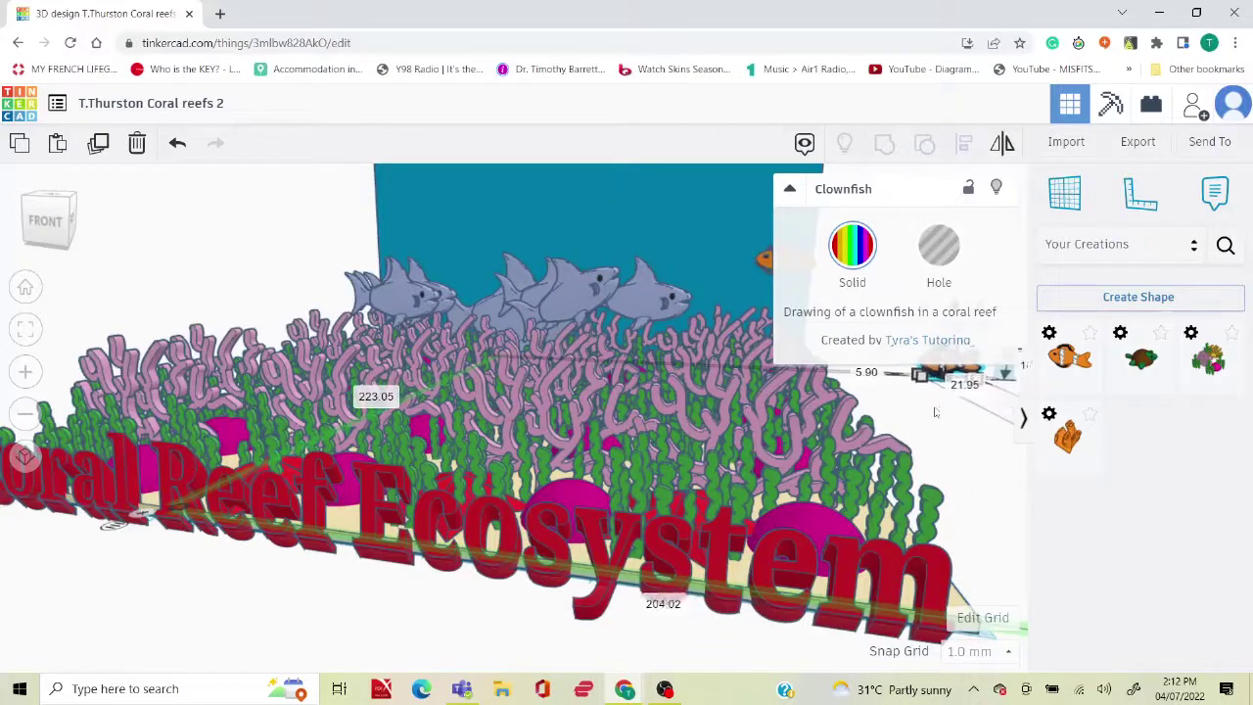
key(Down)
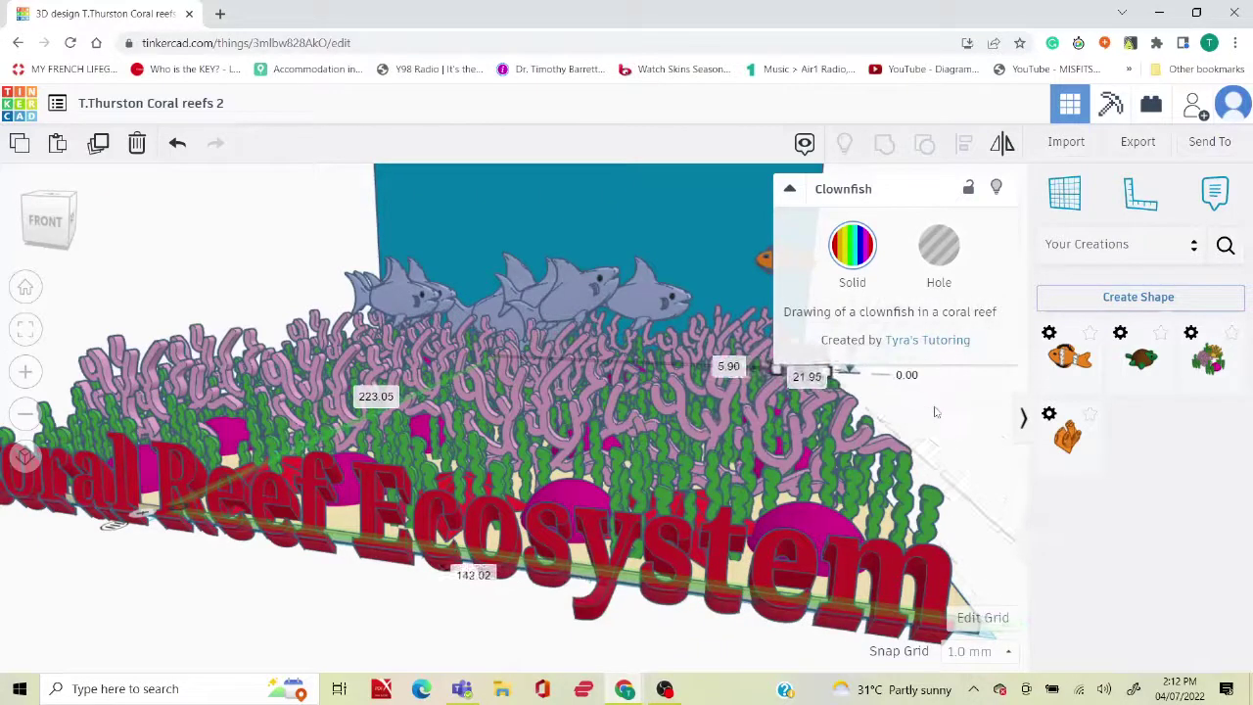
key(Right)
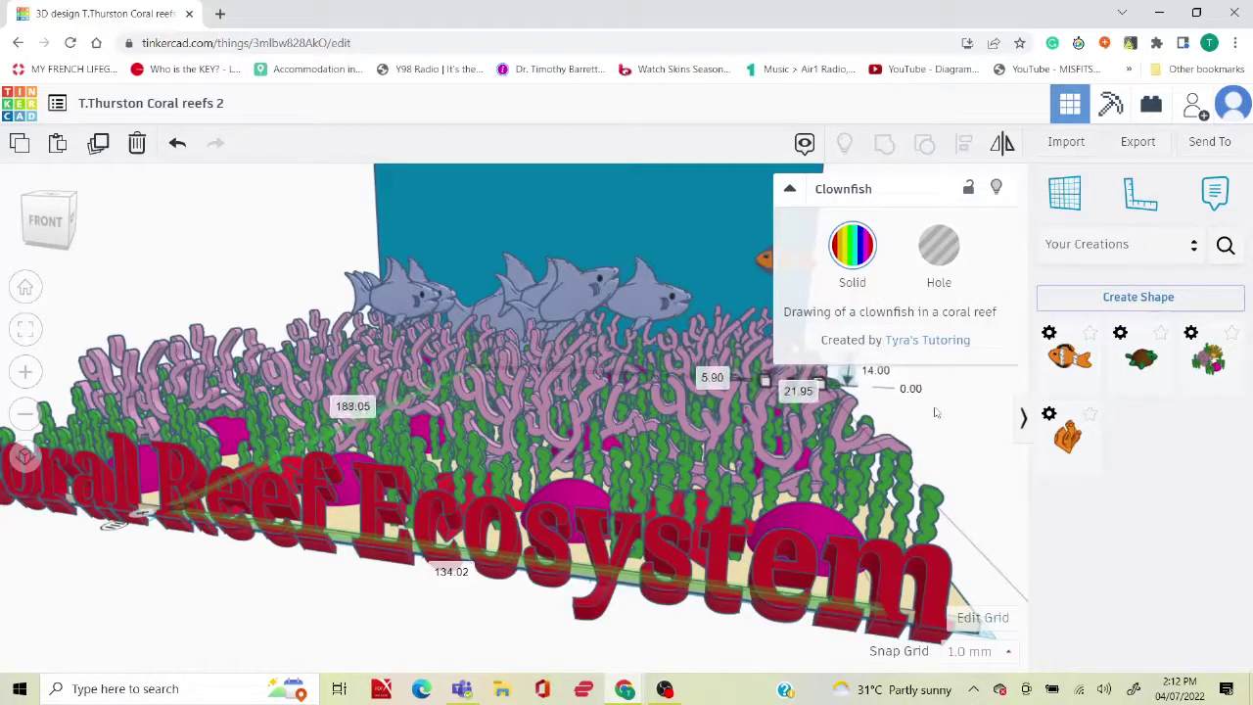
key(Right)
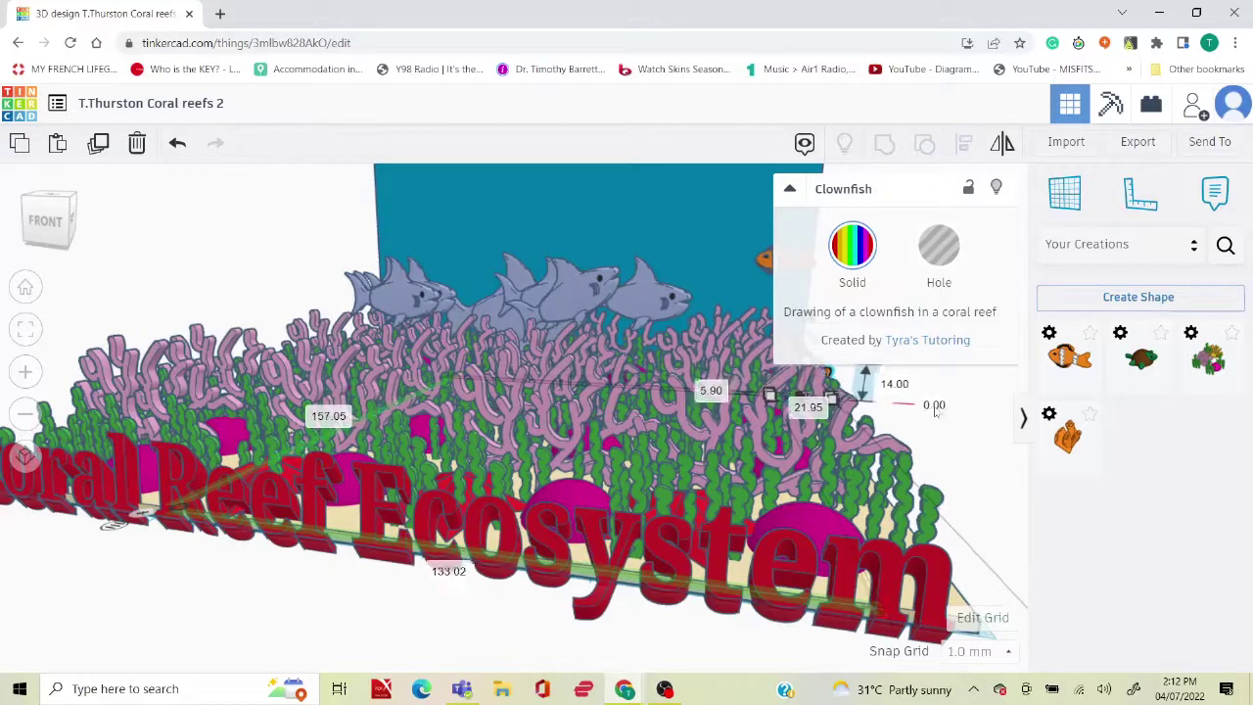
key(Down)
key(Down)
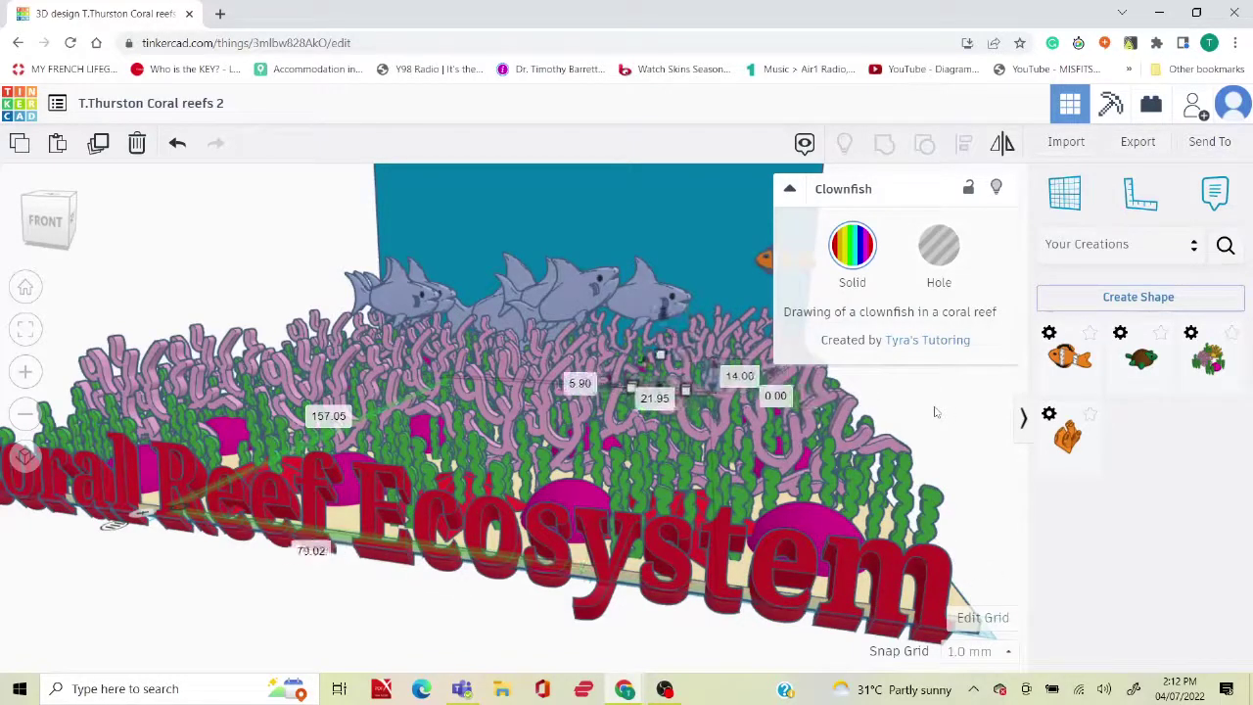
key(Down)
key(Down)
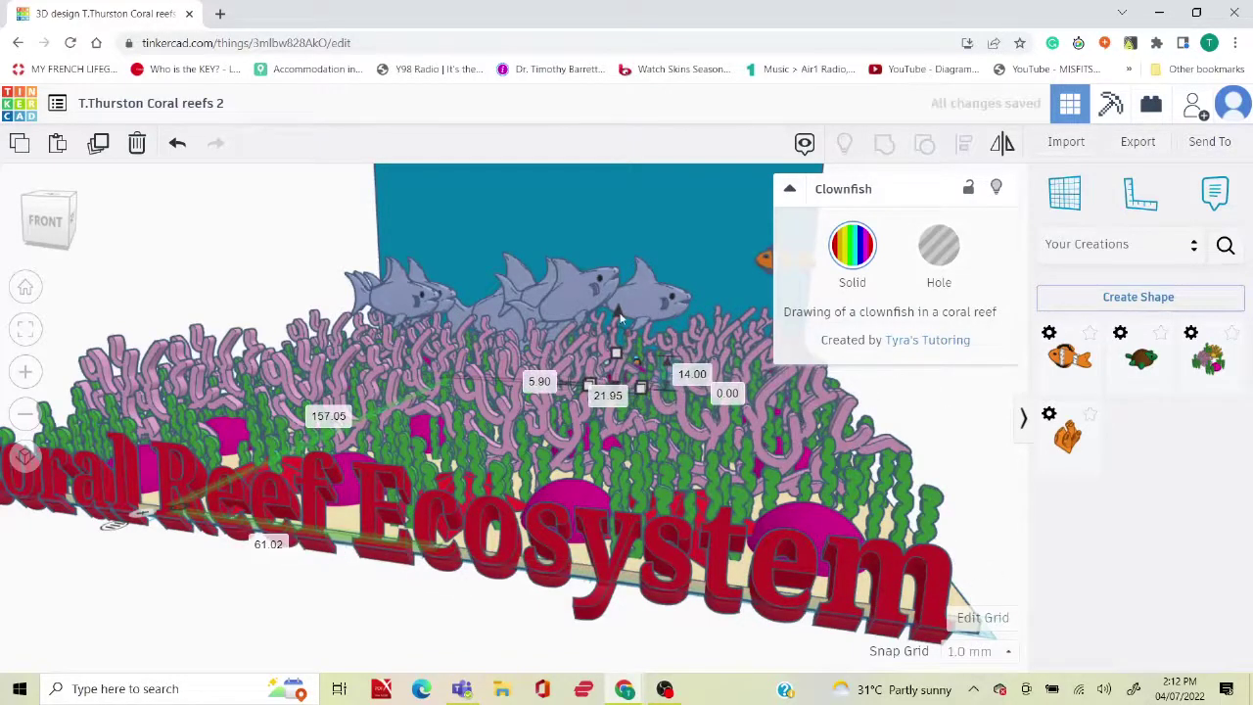
drag(619, 313, 621, 172)
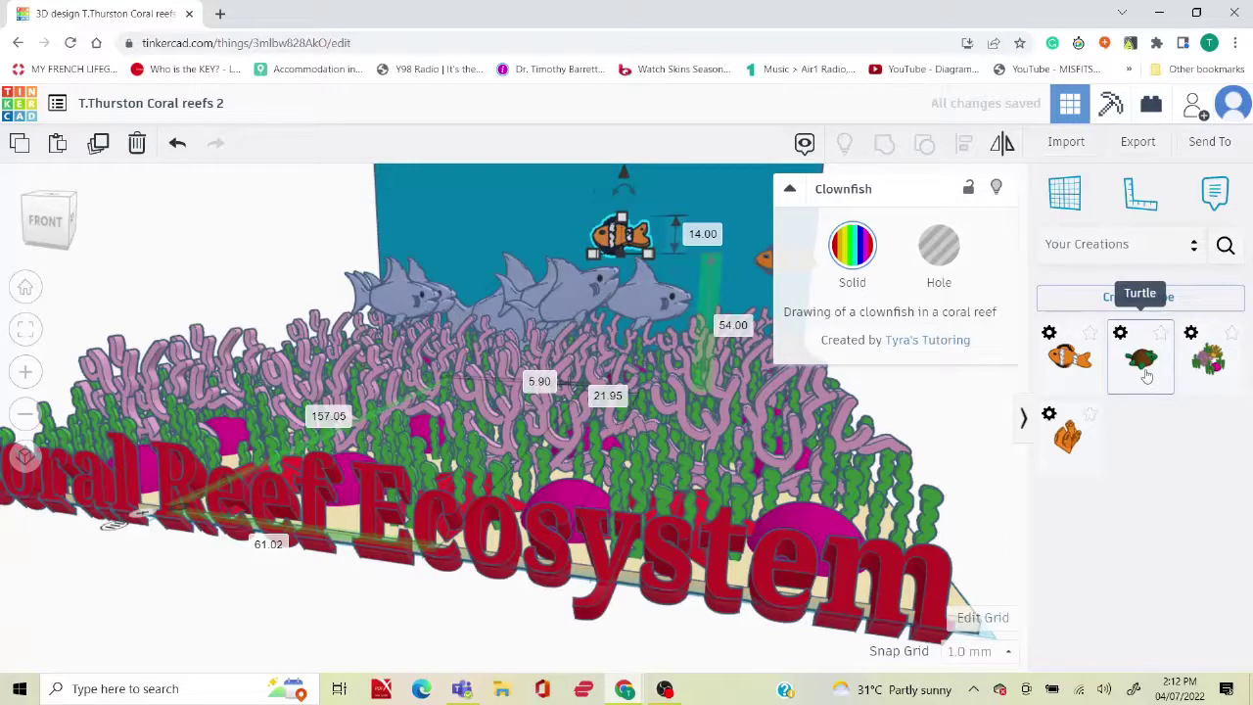
Place the Turtle from Your Creations onto the reef and nudge it left.
click(1025, 483)
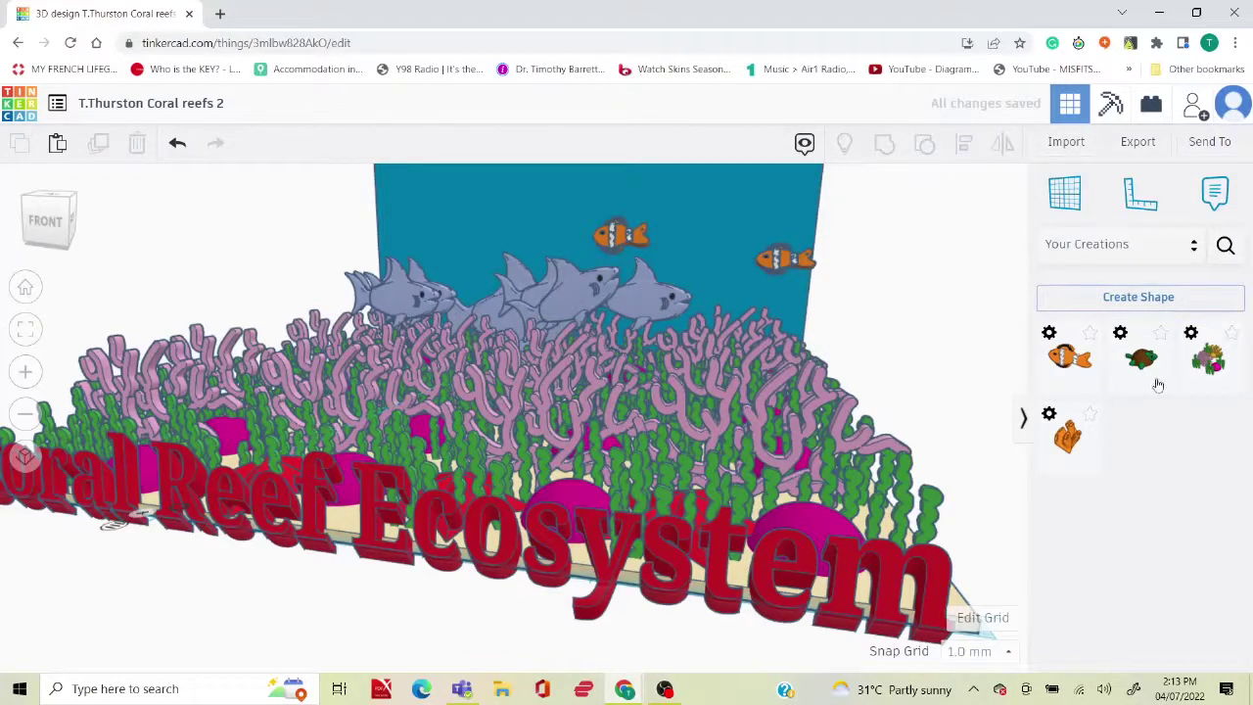
drag(1163, 371, 970, 487)
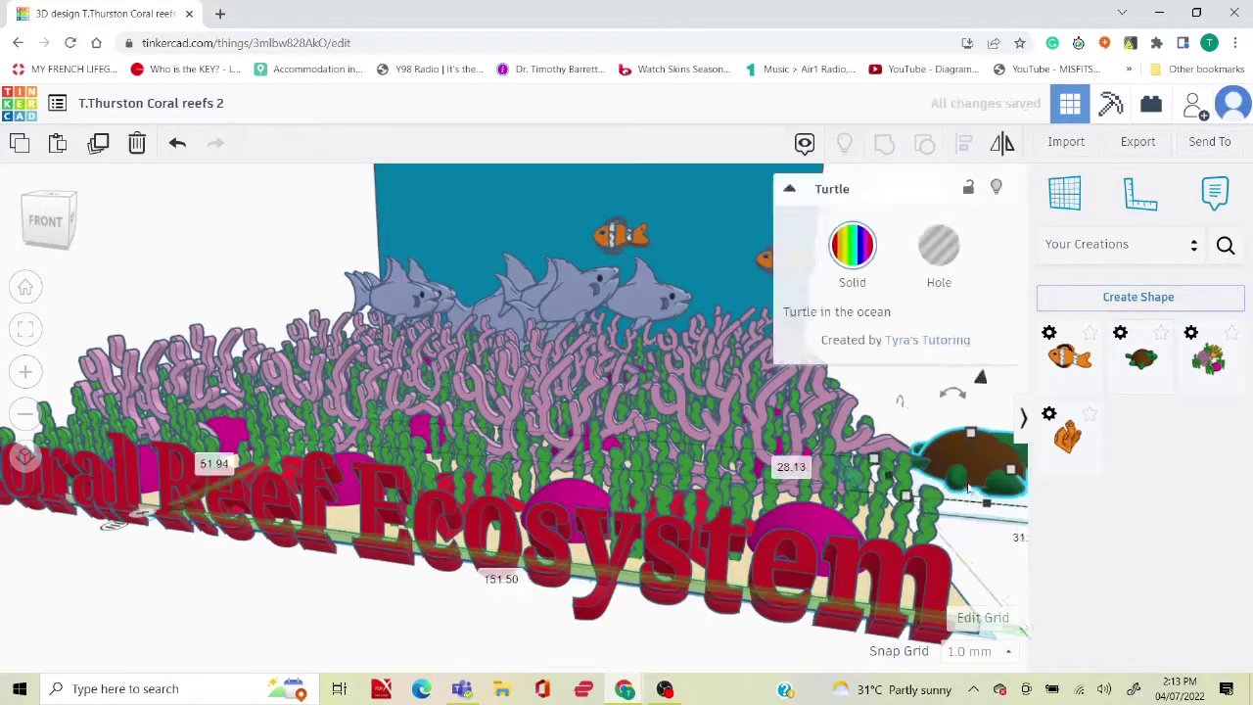
key(Left)
key(Left)
key(Left)
key(Left)
key(Left)
key(Left)
key(Left)
key(Left)
key(Left)
key(Left)
key(Left)
key(Left)
key(Left)
key(Left)
key(Left)
key(Left)
key(Left)
key(Left)
key(Left)
key(Left)
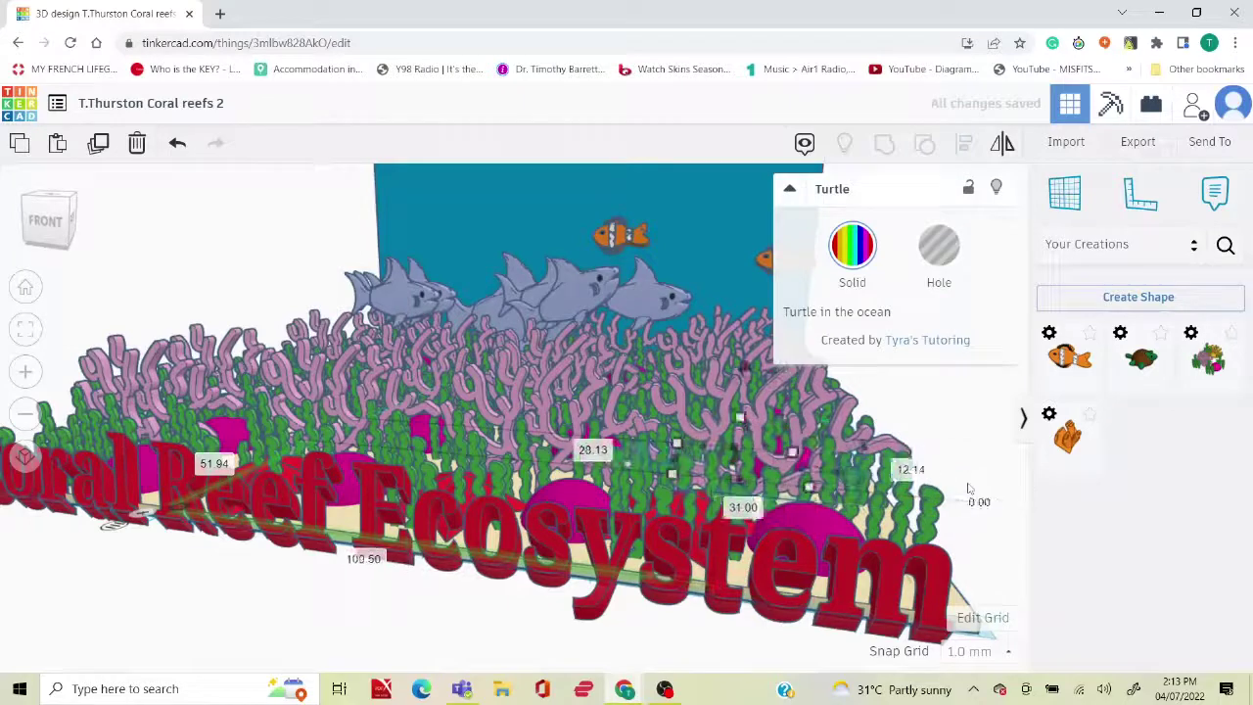
key(Left)
key(Left)
key(Left)
key(Left)
key(Left)
key(Left)
key(Left)
key(Left)
key(Left)
key(Left)
key(Left)
key(Left)
key(Left)
key(Left)
key(Left)
key(Left)
key(Left)
key(Left)
key(Left)
key(Left)
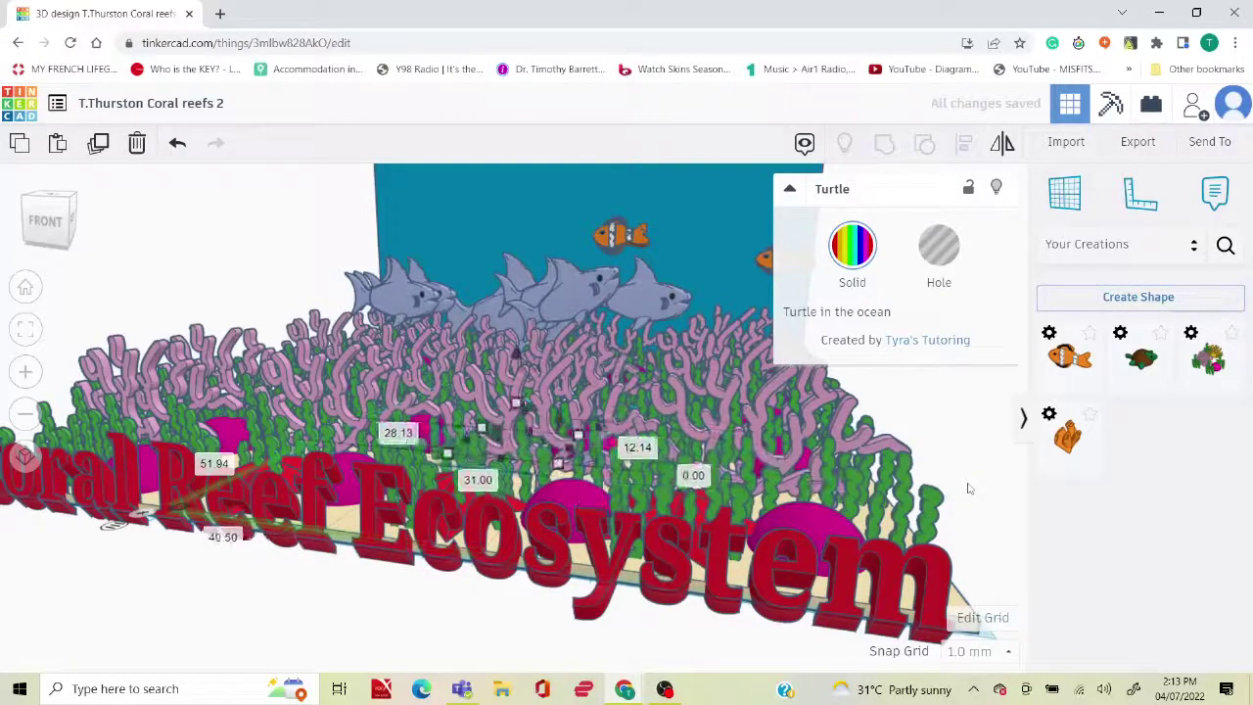
key(Left)
key(Left)
key(Left)
key(Left)
key(Left)
key(Left)
key(Left)
key(Left)
key(Left)
key(Left)
key(Left)
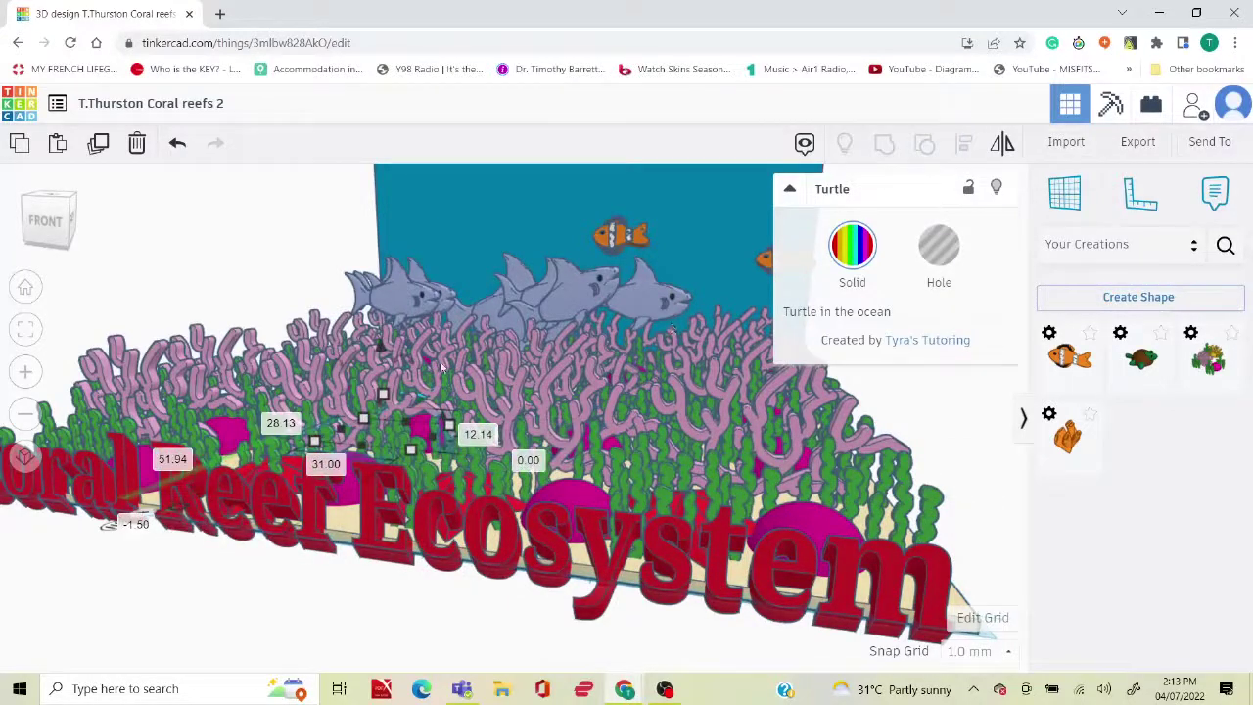
Raise the turtle to 59 mm above the coral, then view the whole reef.
drag(380, 350, 425, 139)
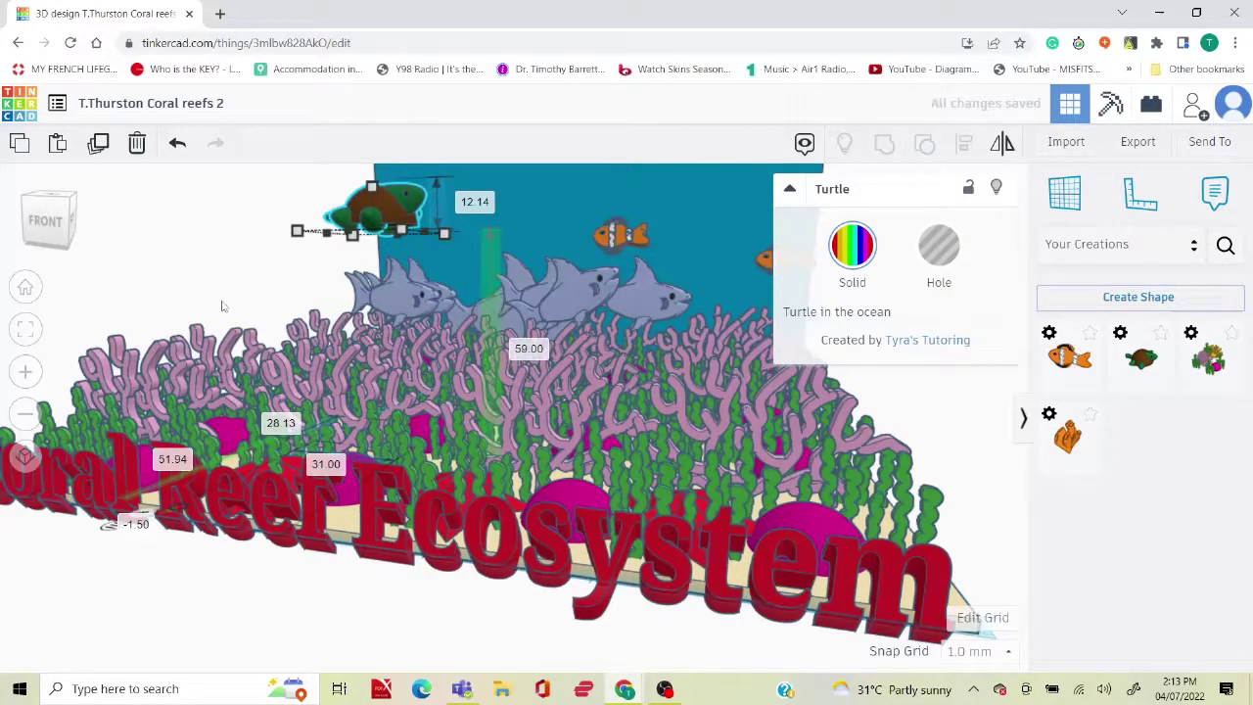
right_drag(224, 302, 332, 323)
scroll(333, 324, down, 5)
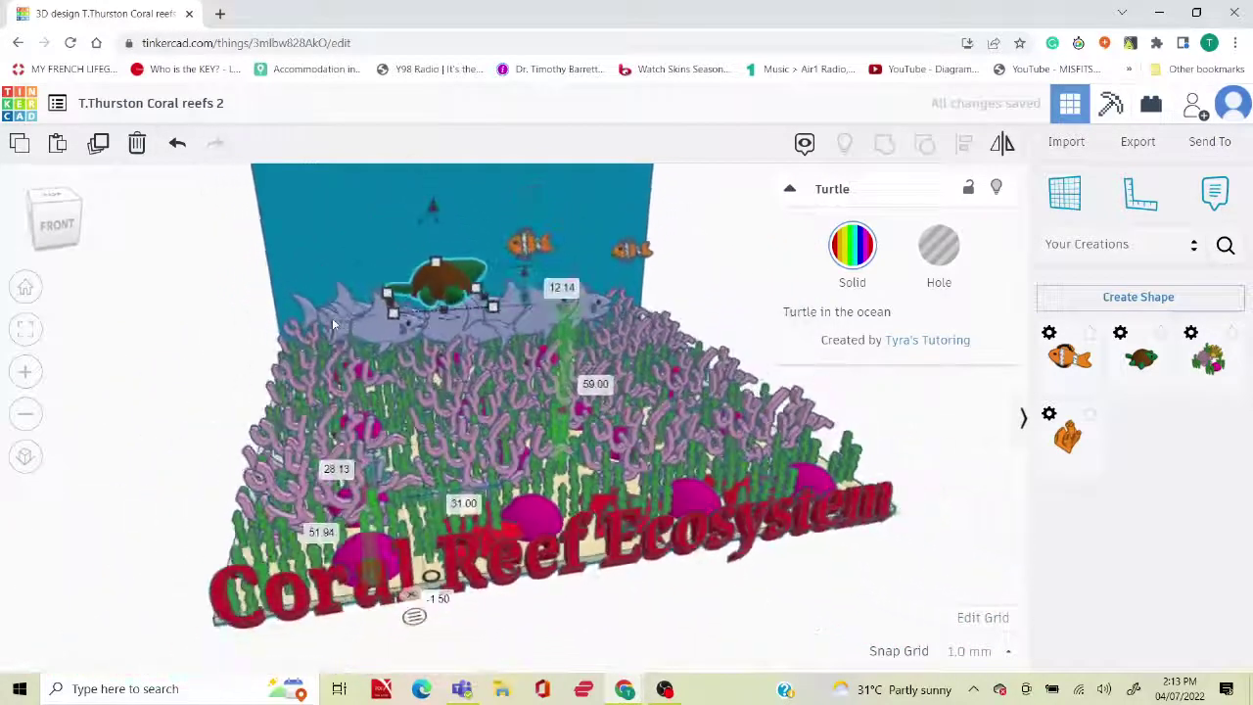